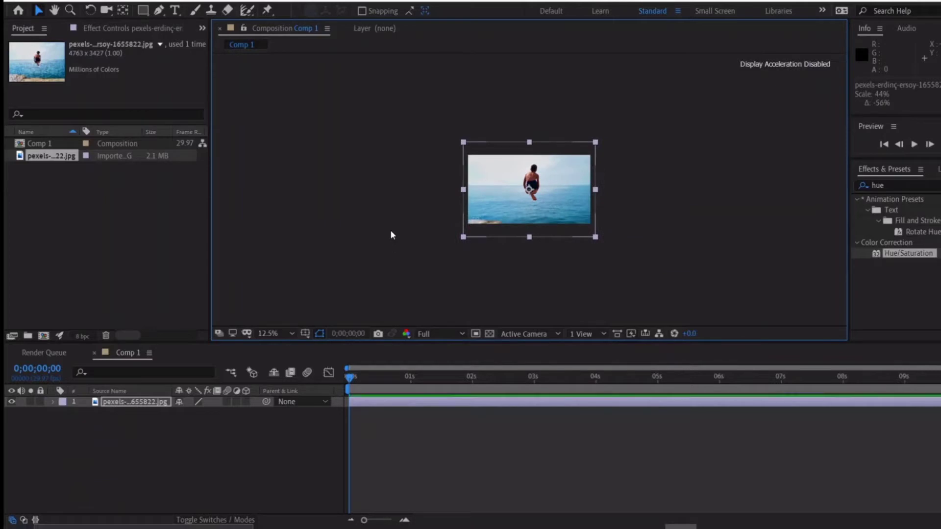
# Move the photo layer slightly down in the composition, to a position of about 934, 666
pyautogui.scroll(4, 530, 189)
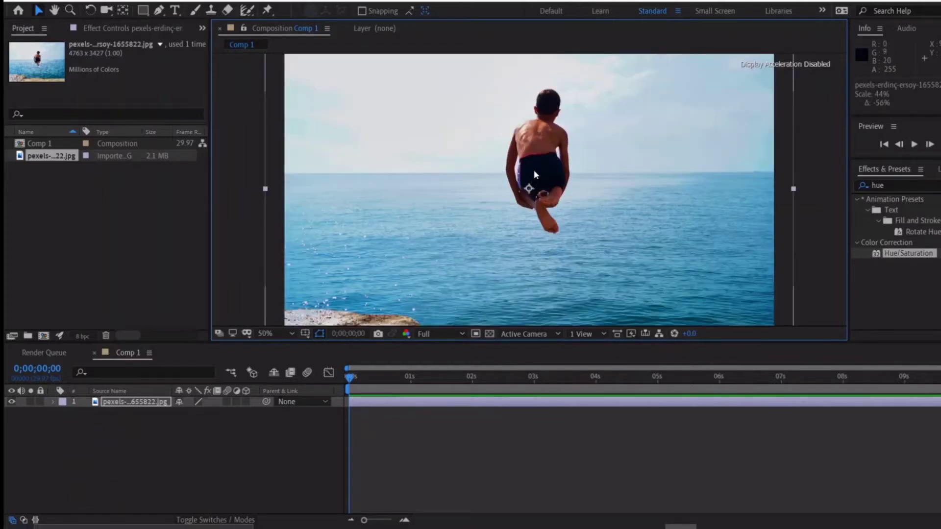
pyautogui.moveTo(531, 167); pyautogui.dragTo(522, 197)
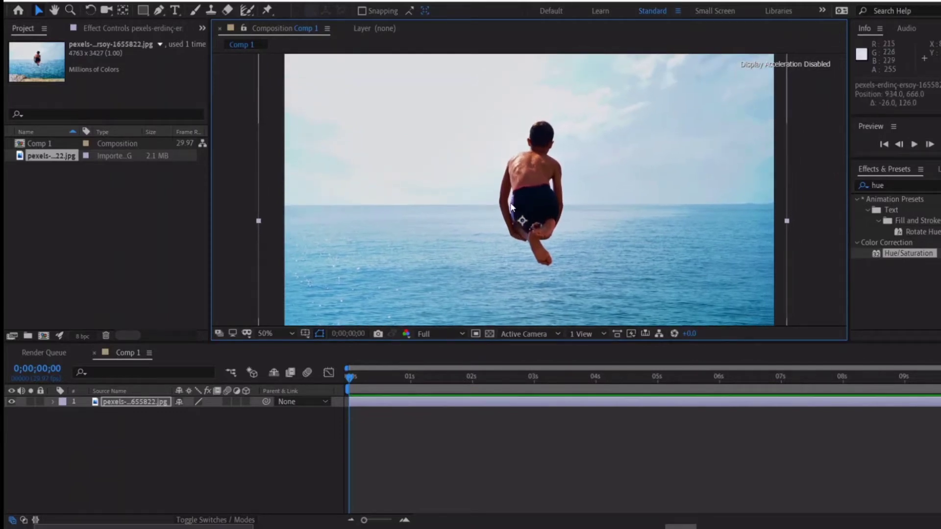
pyautogui.scroll(-2, 510, 204)
pyautogui.scroll(2, 528, 186)
# Open the photo layer for editing and paint a Roto Brush foreground stroke over the jumping boy
pyautogui.click(248, 10)
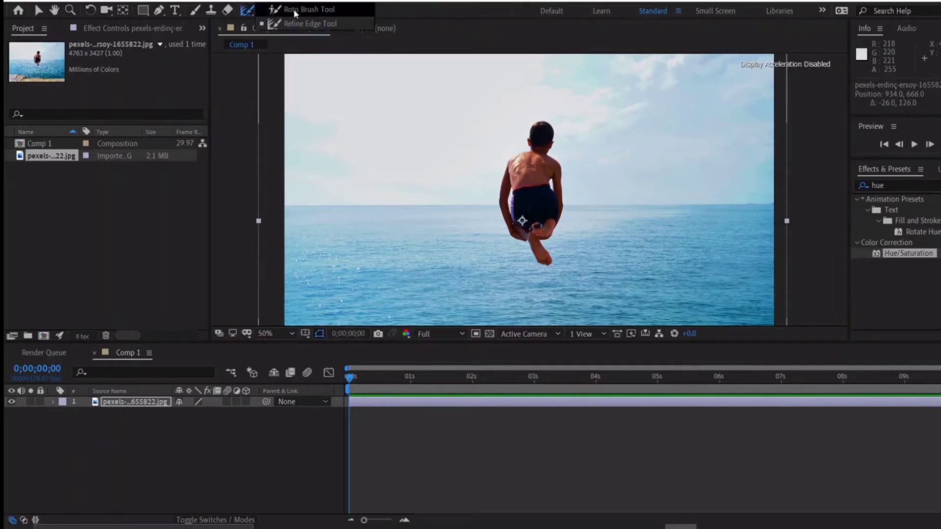
pyautogui.click(306, 11)
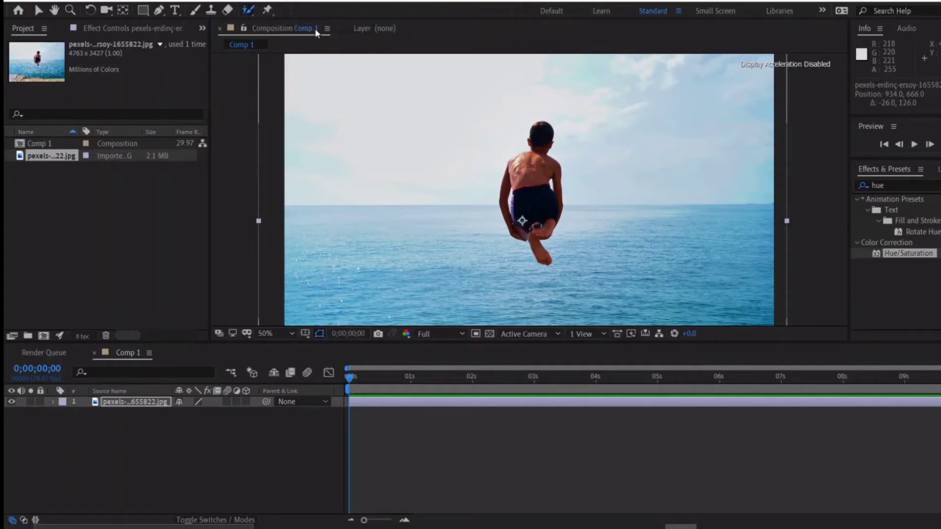
pyautogui.doubleClick(126, 403)
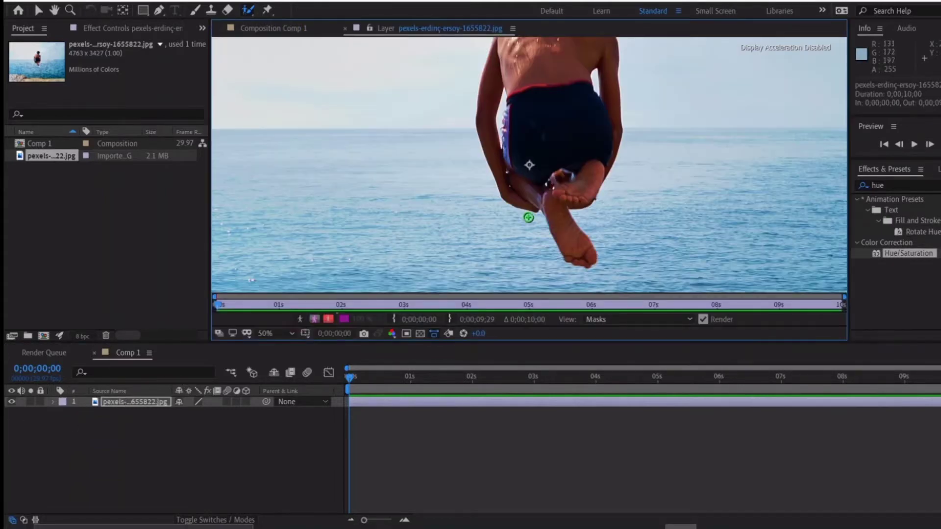
pyautogui.scroll(-2, 530, 157)
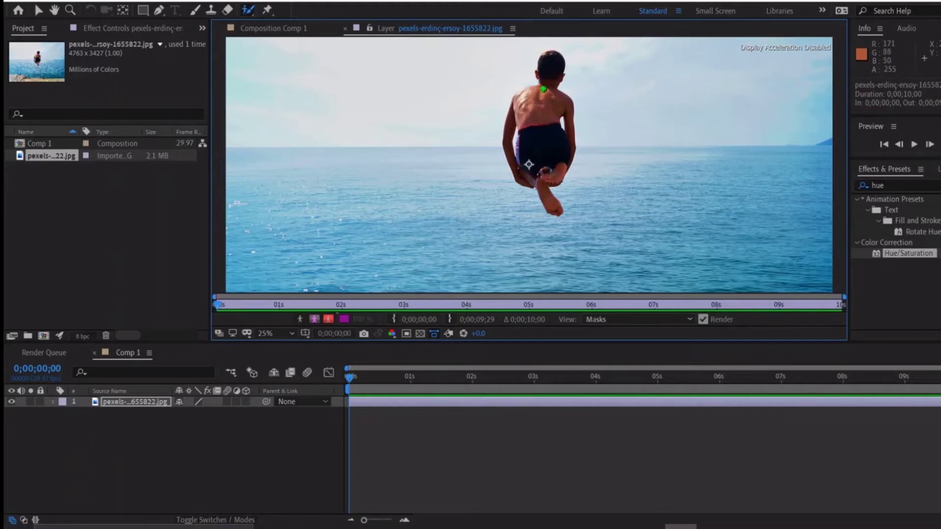
pyautogui.moveTo(519, 89); pyautogui.dragTo(539, 143)
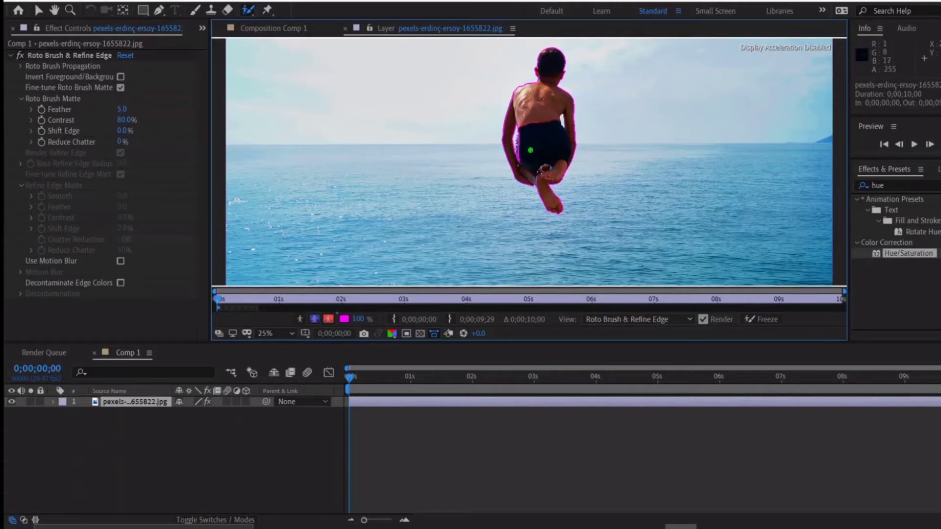
# Add the left edge of the boy's shorts to the selection with a foreground Roto Brush stroke
pyautogui.scroll(4, 530, 149)
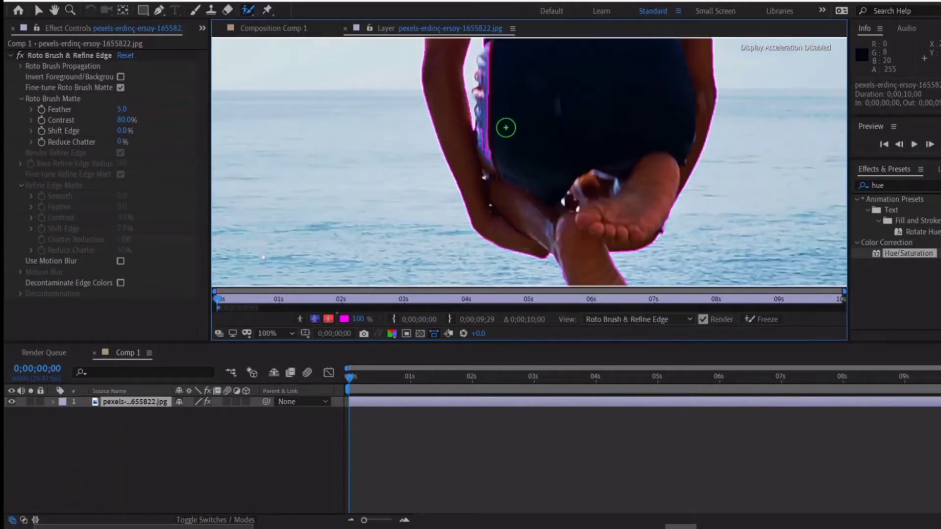
pyautogui.moveTo(492, 148)
pyautogui.mouseDown()
pyautogui.moveTo(492, 156)
pyautogui.moveTo(496, 58)
pyautogui.mouseUp()
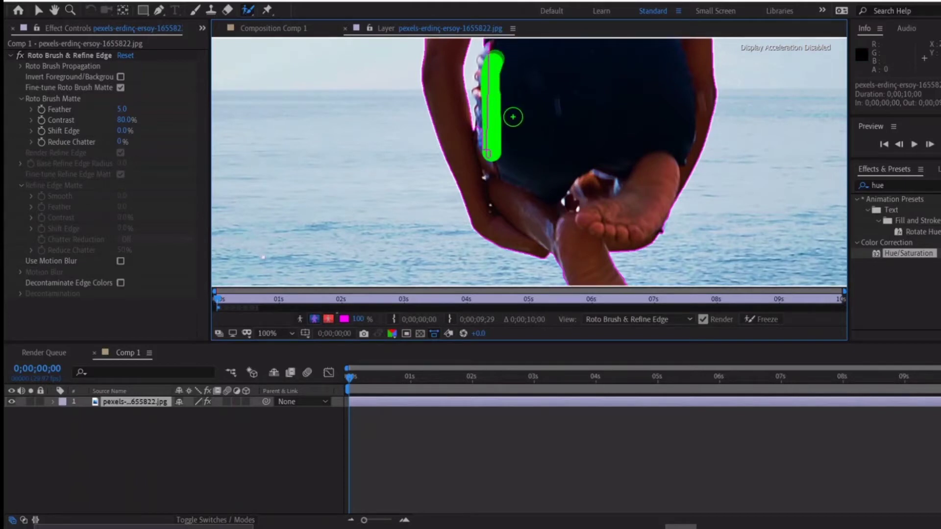
pyautogui.scroll(-4, 460, 196)
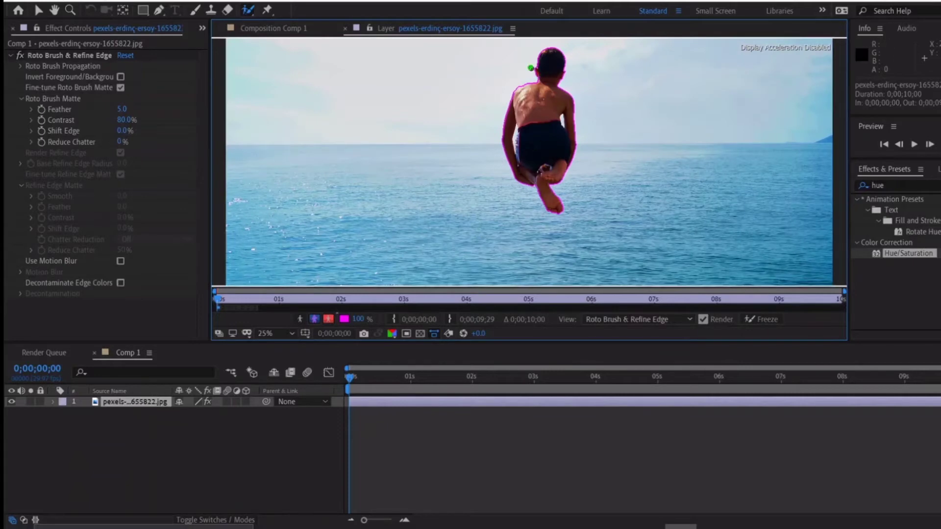
# Resize the Roto Brush and add the missing edge along the top of the boy's left shoulder as foreground
pyautogui.scroll(1, 500, 160)
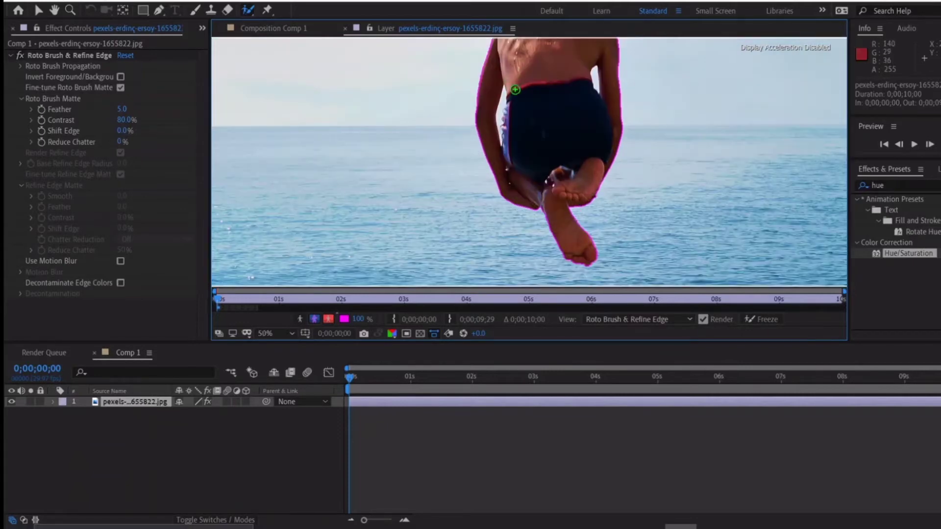
pyautogui.press('space')
pyautogui.moveTo(515, 90); pyautogui.dragTo(484, 248)
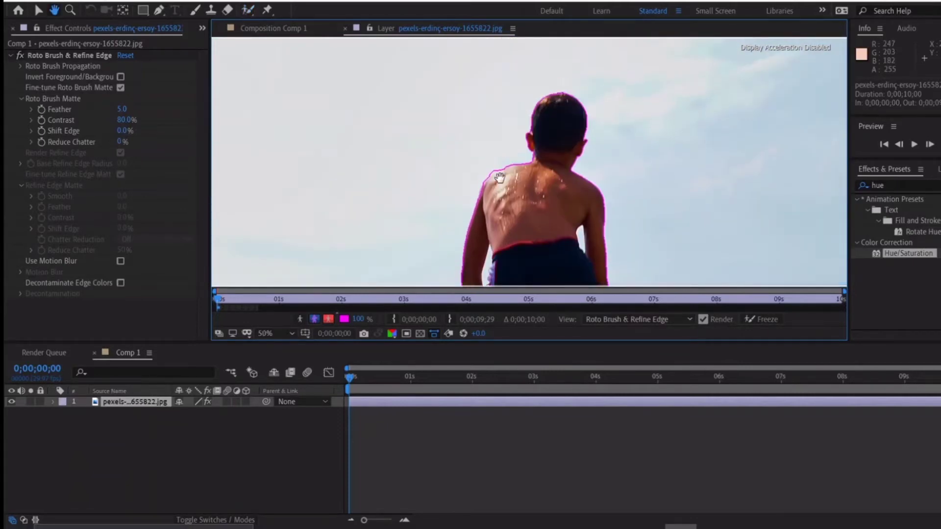
pyautogui.scroll(4, 500, 178)
pyautogui.moveTo(431, 202); pyautogui.dragTo(494, 193)
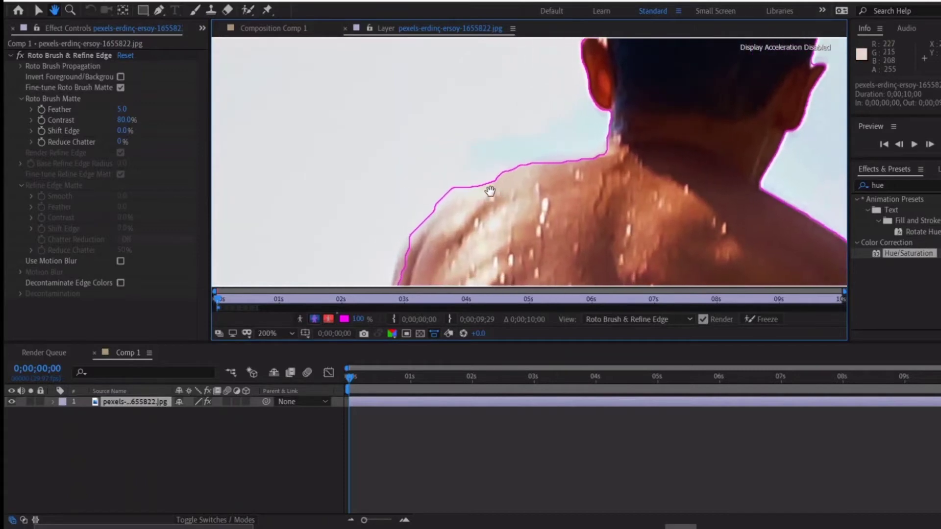
pyautogui.click(253, 11)
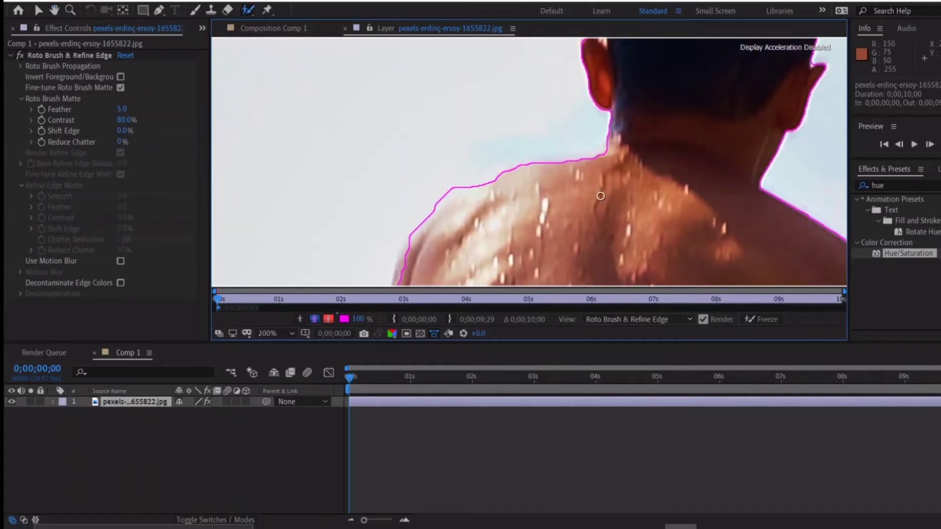
pyautogui.moveTo(601, 196); pyautogui.dragTo(590, 196)
pyautogui.moveTo(471, 194); pyautogui.dragTo(601, 155)
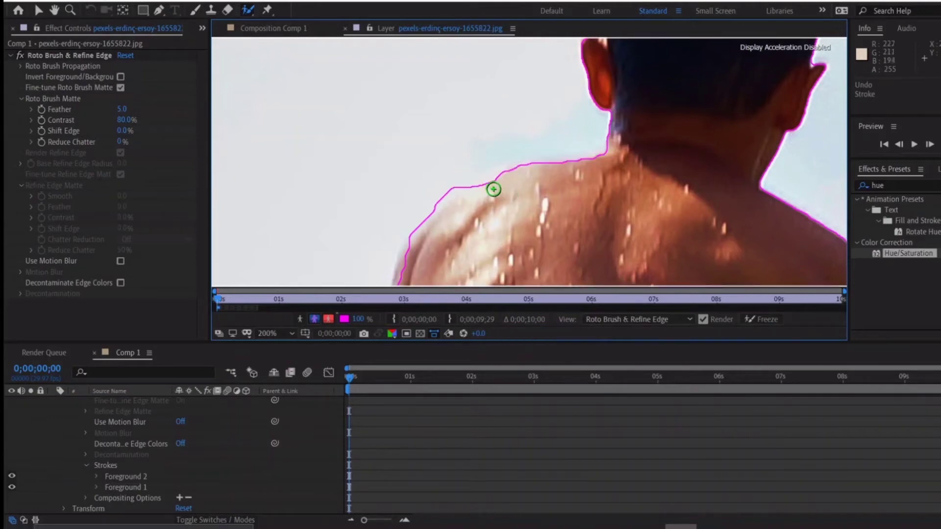
pyautogui.click(491, 185)
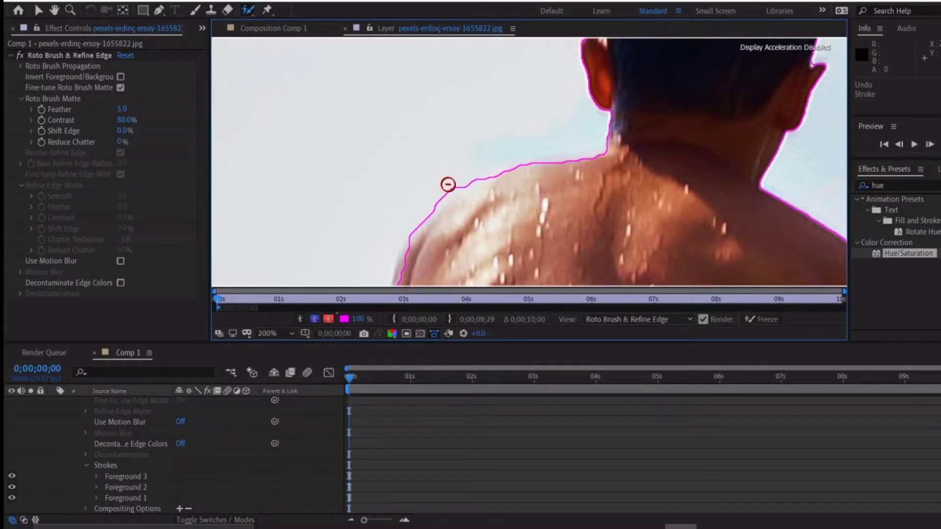
# Refine the outer curve of the left shoulder with small background dabs and foreground strokes toward the upper arm
pyautogui.keyDown('alt'); pyautogui.click(447, 184); pyautogui.keyUp('alt')
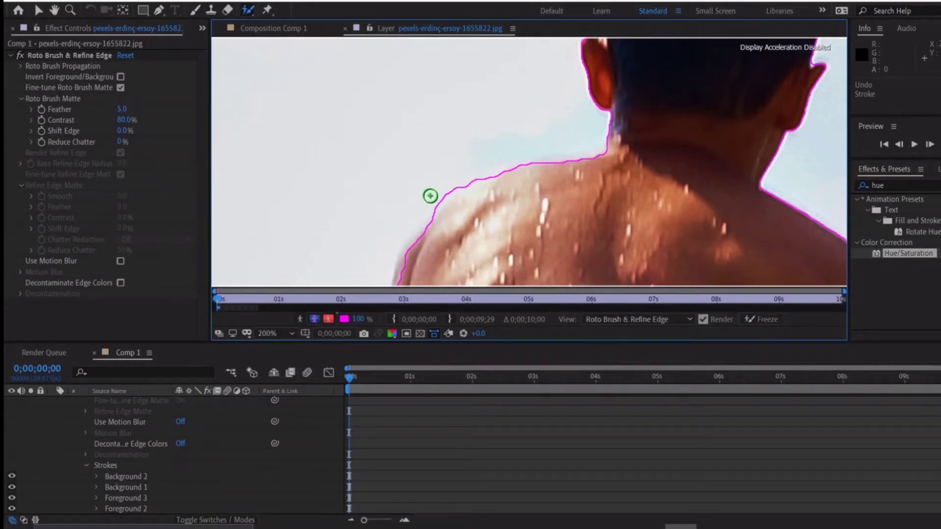
pyautogui.keyDown('alt'); pyautogui.click(439, 191); pyautogui.keyUp('alt')
pyautogui.moveTo(416, 251)
pyautogui.mouseDown()
pyautogui.moveTo(406, 276)
pyautogui.moveTo(430, 236)
pyautogui.mouseUp()
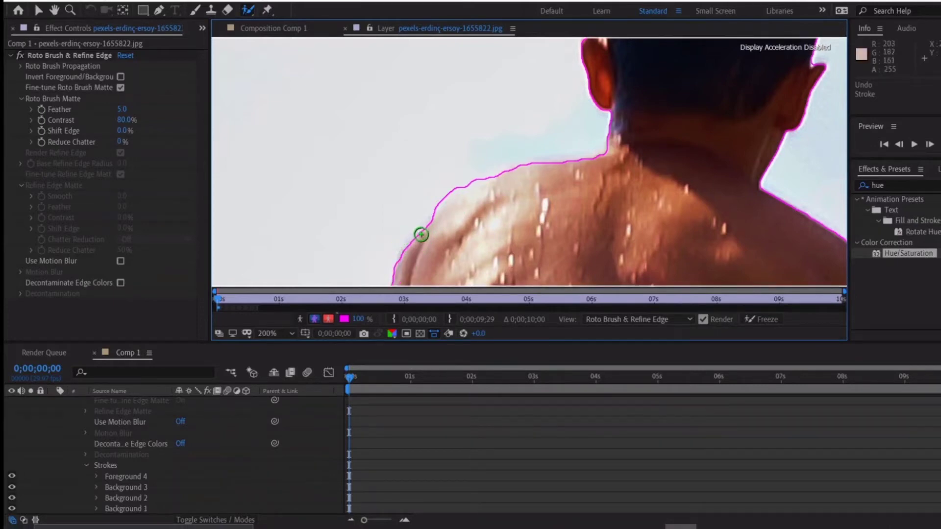
pyautogui.click(427, 230)
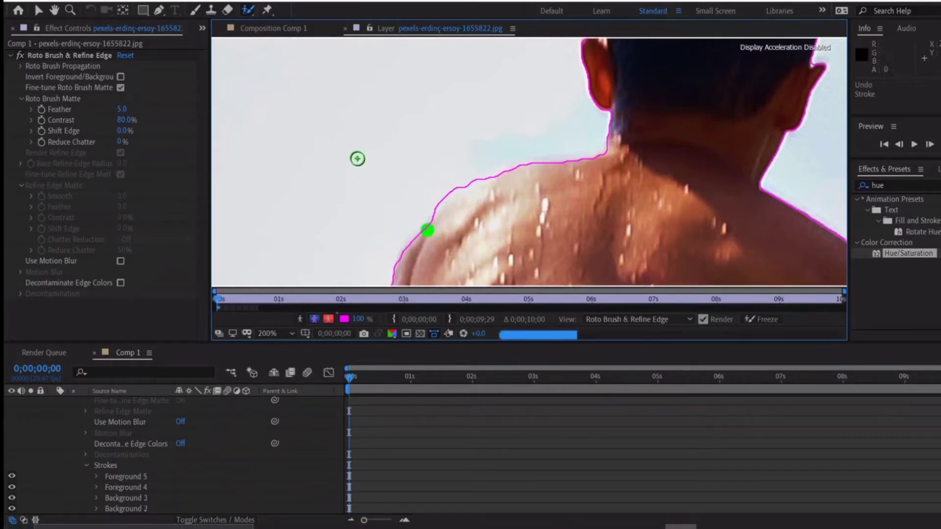
# Subtract the background gap between the left arm and the shorts with Roto Brush background strokes
pyautogui.press(',')
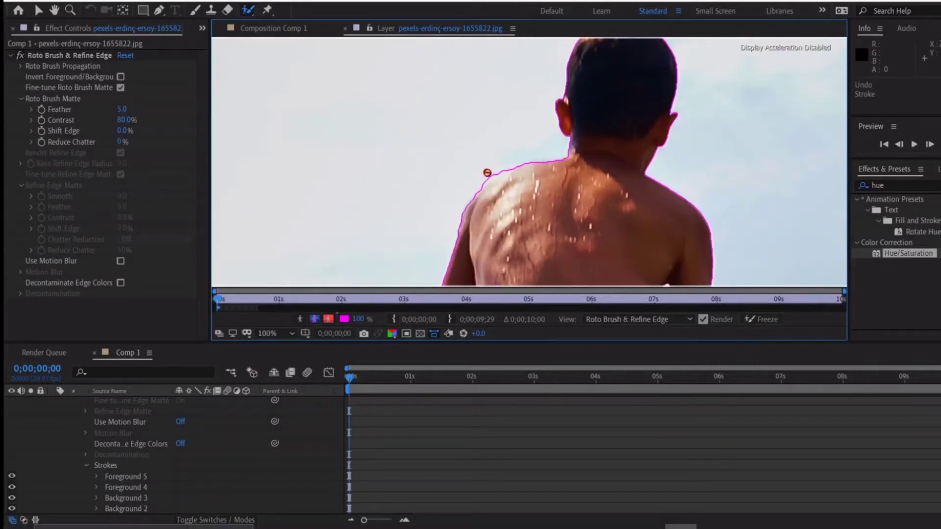
pyautogui.press(',')
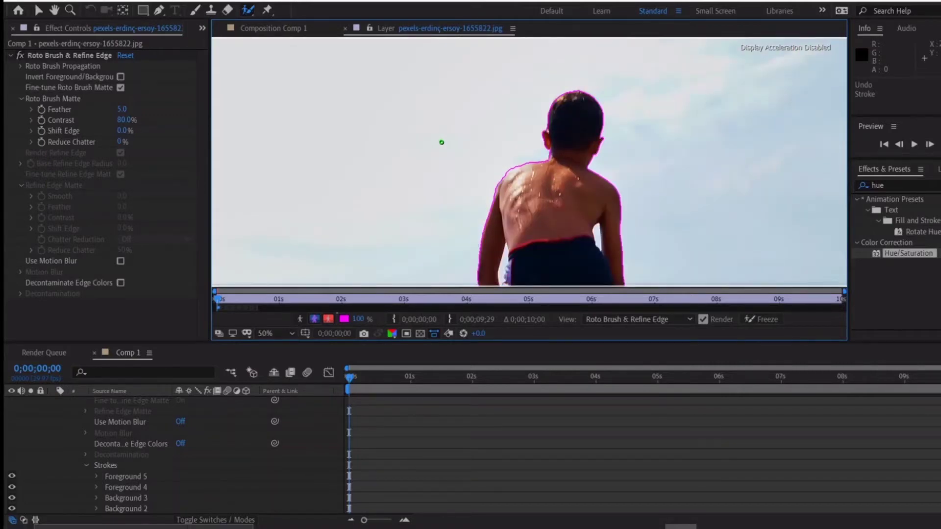
pyautogui.press(',')
pyautogui.press('.')
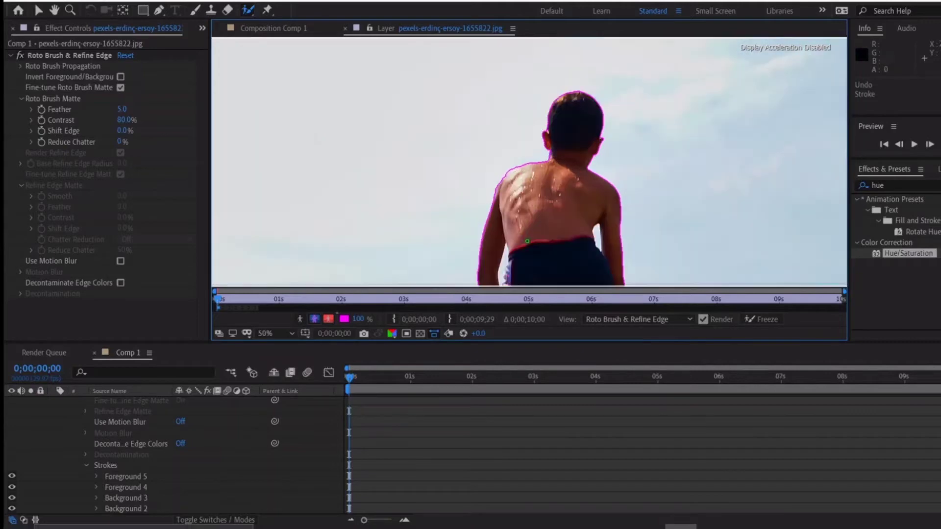
pyautogui.moveTo(516, 255); pyautogui.dragTo(524, 197)
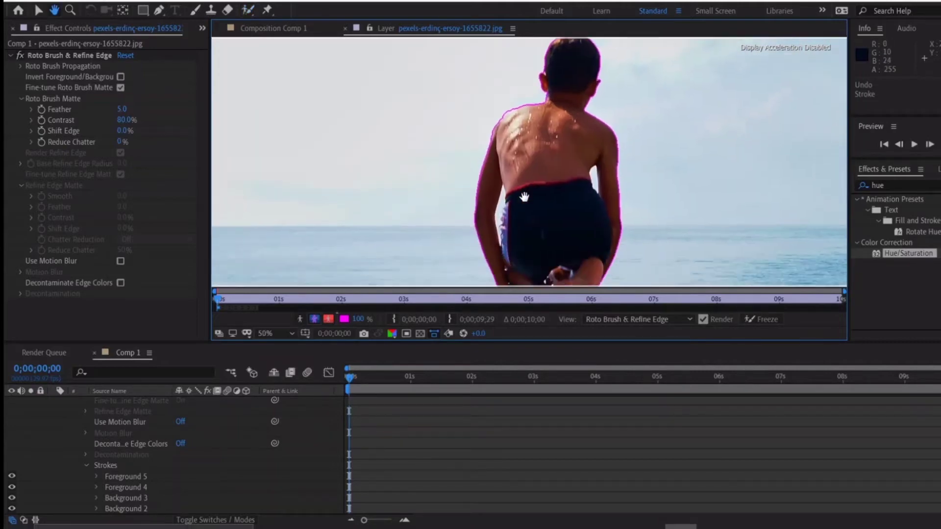
pyautogui.press('.')
pyautogui.press('.')
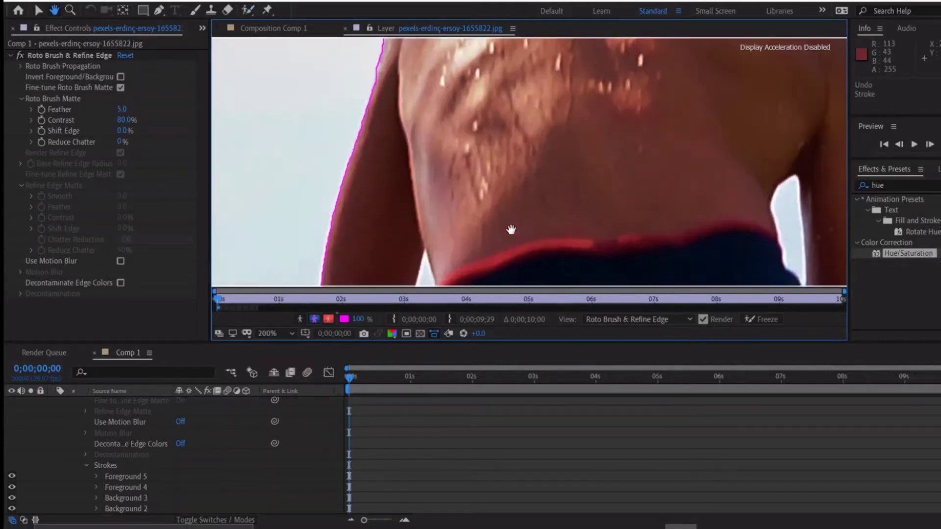
pyautogui.moveTo(511, 231); pyautogui.dragTo(521, 104)
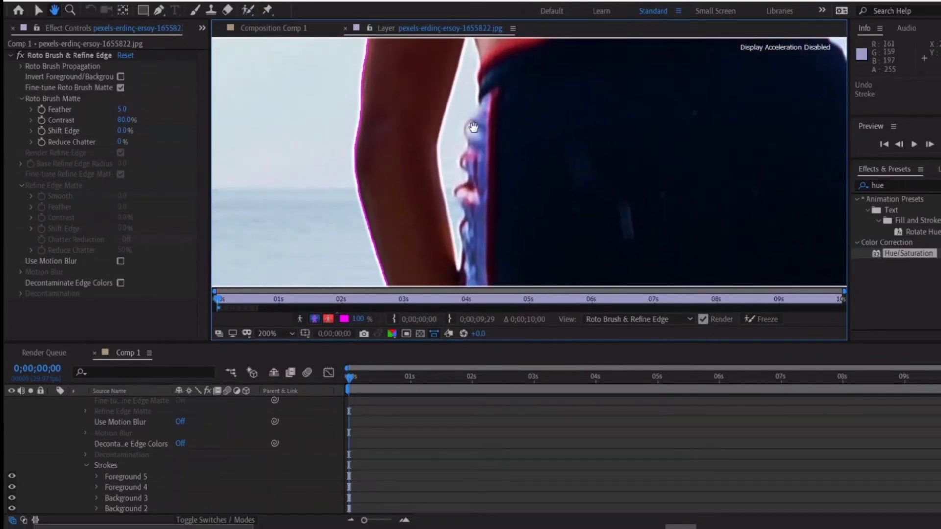
pyautogui.click(248, 9)
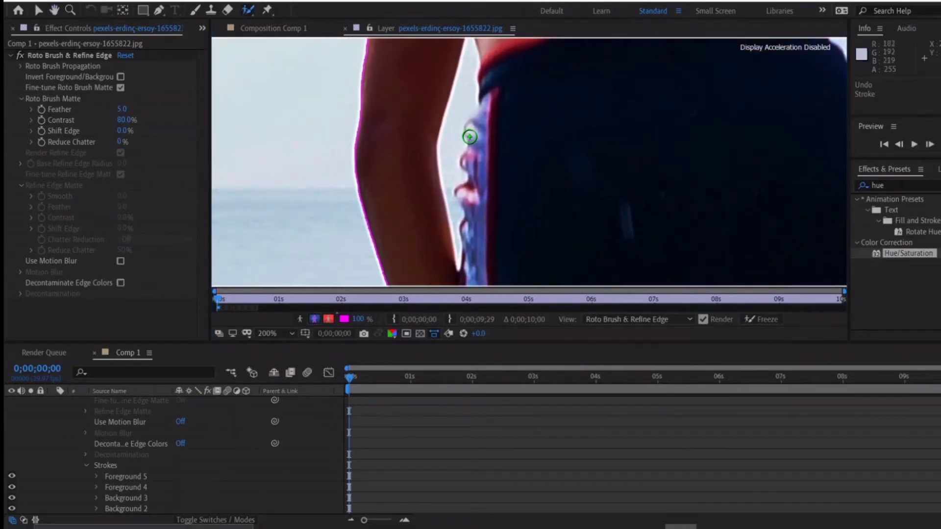
pyautogui.moveTo(454, 129); pyautogui.dragTo(452, 140)
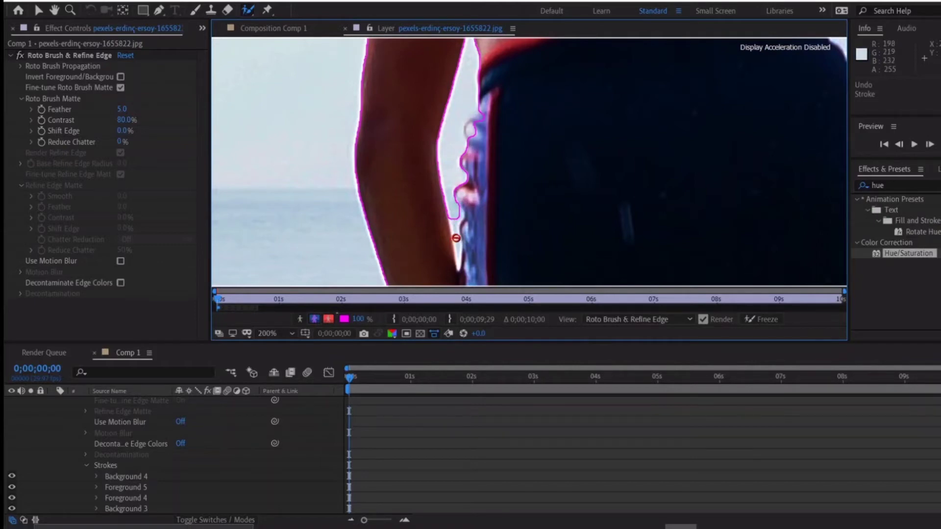
pyautogui.moveTo(456, 238); pyautogui.dragTo(451, 183)
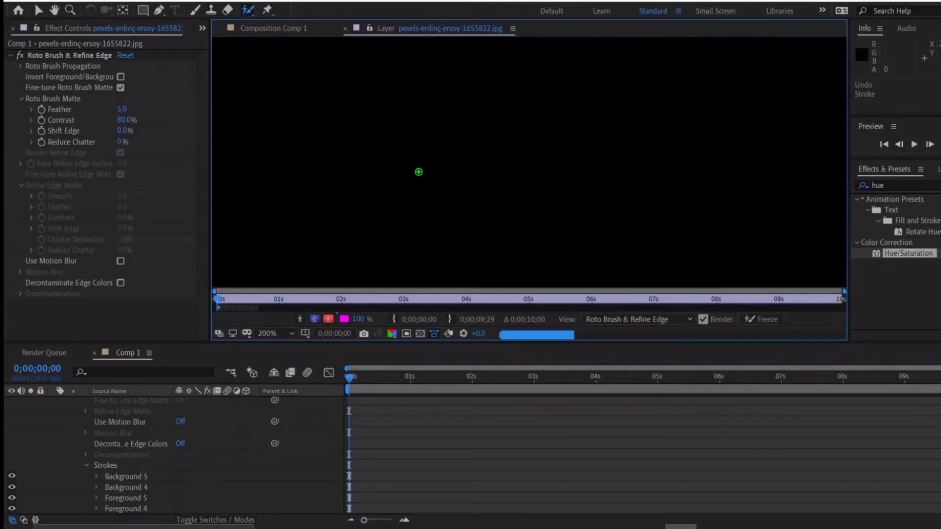
# Subtract the background gap between the right arm and the waist from the Roto Brush selection
pyautogui.scroll(-4, 329, 231)
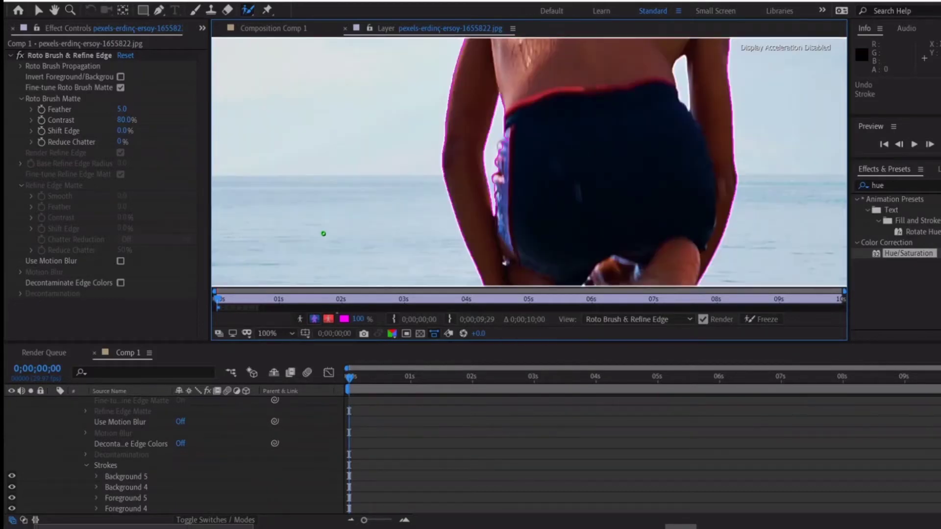
pyautogui.scroll(4, 537, 206)
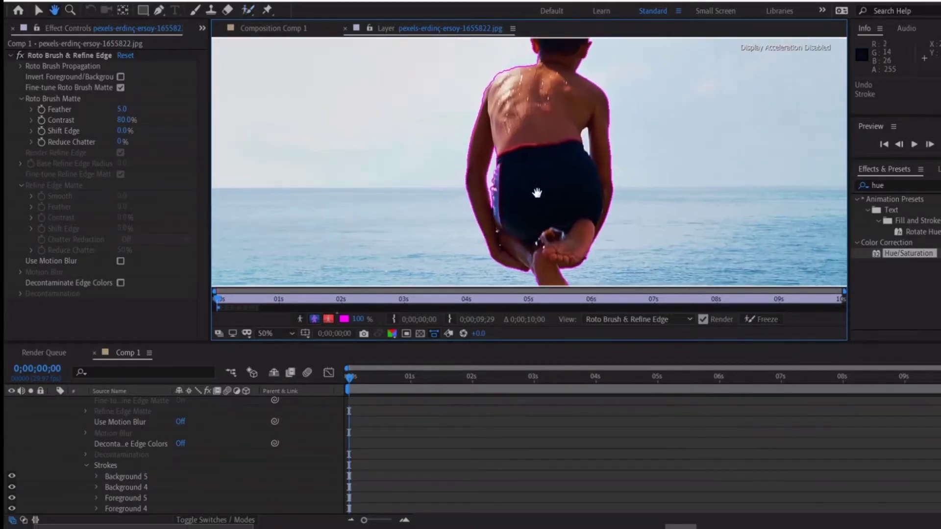
pyautogui.press('h')
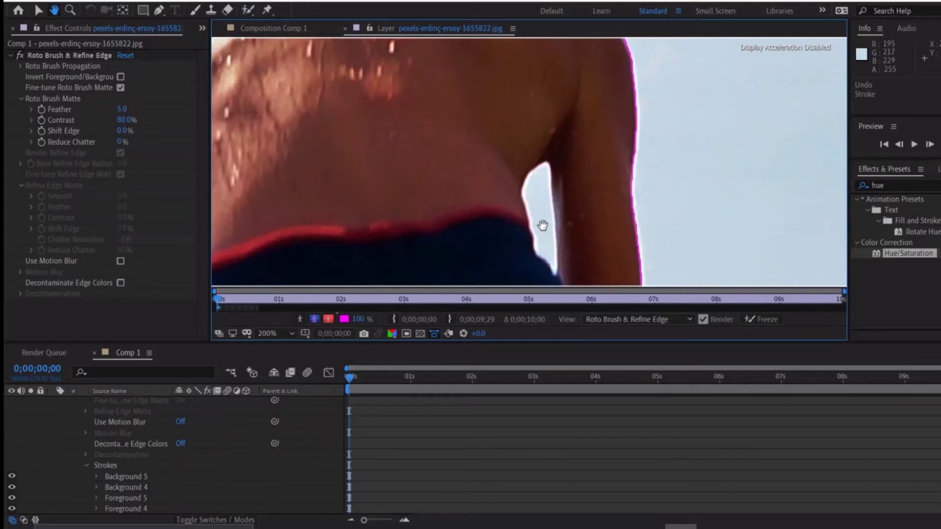
pyautogui.click(248, 10)
pyautogui.moveTo(581, 212); pyautogui.dragTo(560, 175)
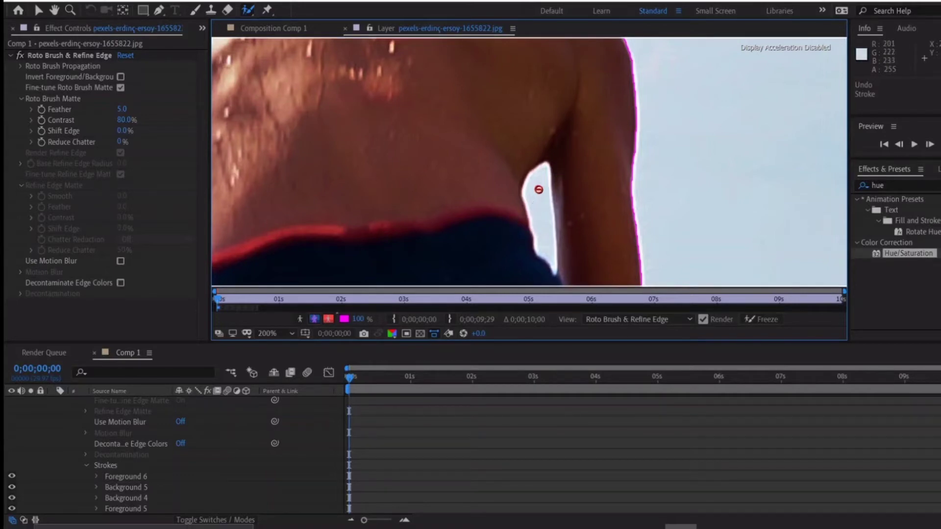
pyautogui.moveTo(539, 189); pyautogui.dragTo(541, 243)
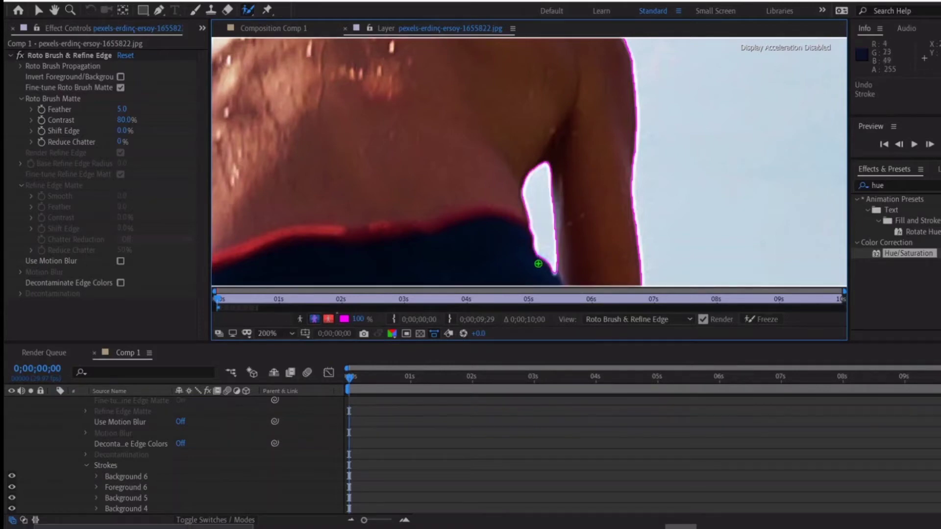
# Turn off the Alpha Boundary overlay to preview the whole cut-out boy
pyautogui.scroll(-4, 531, 184)
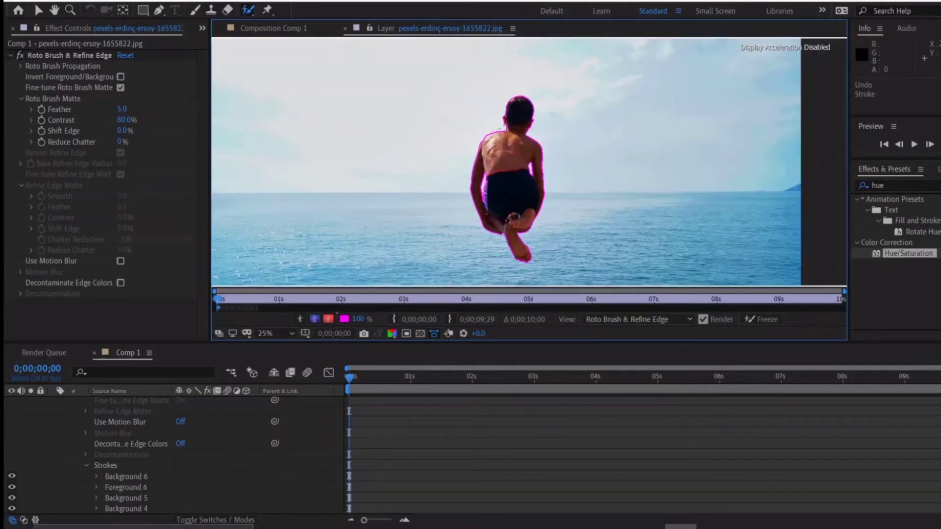
pyautogui.click(315, 319)
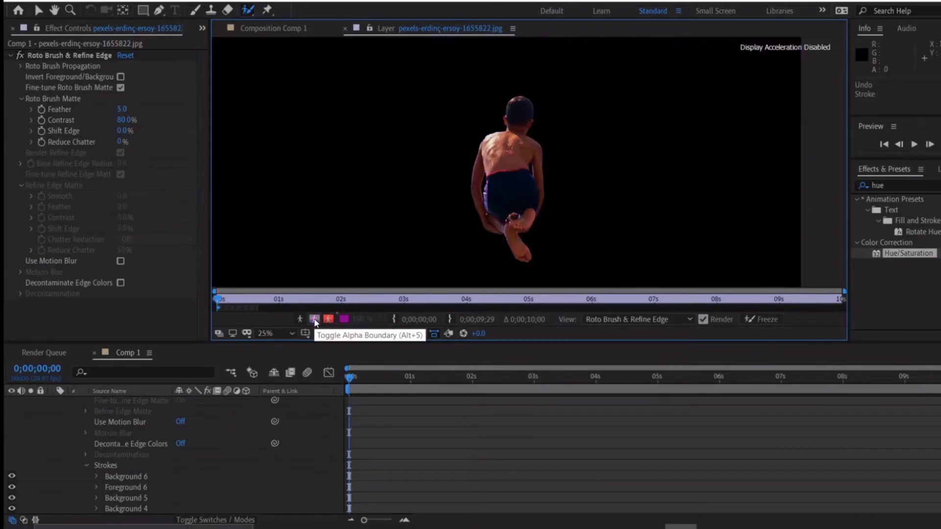
# Turn the Alpha Boundary overlay back on and collapse the photo layer's Effects group in the timeline
pyautogui.click(315, 320)
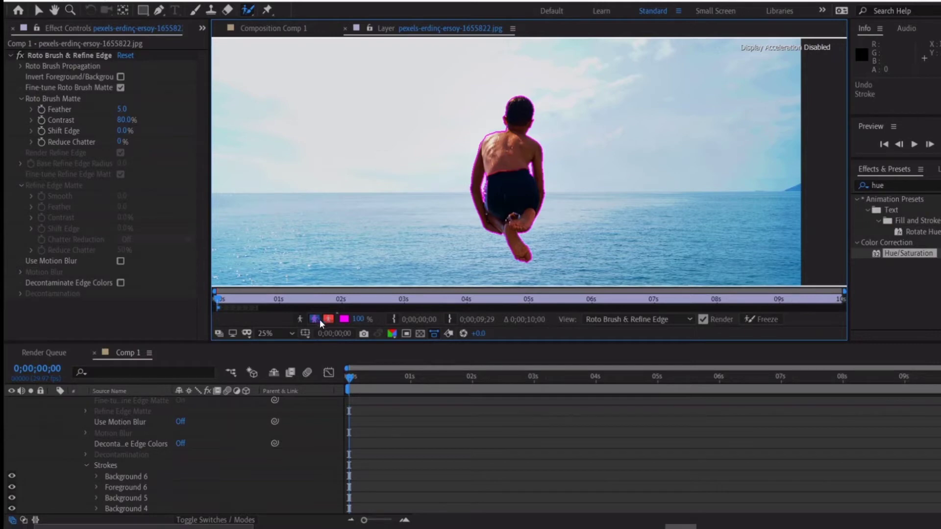
pyautogui.scroll(3, 251, 403)
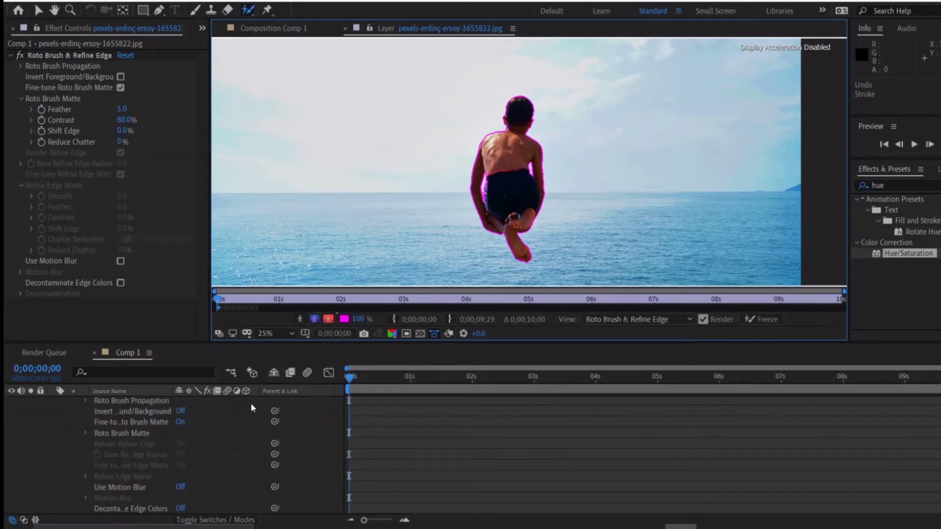
pyautogui.scroll(2, 251, 403)
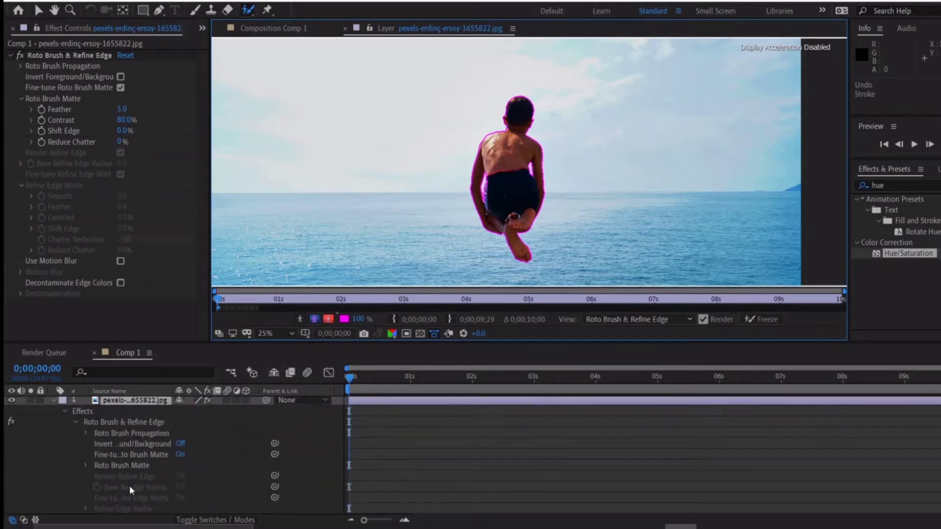
pyautogui.click(65, 413)
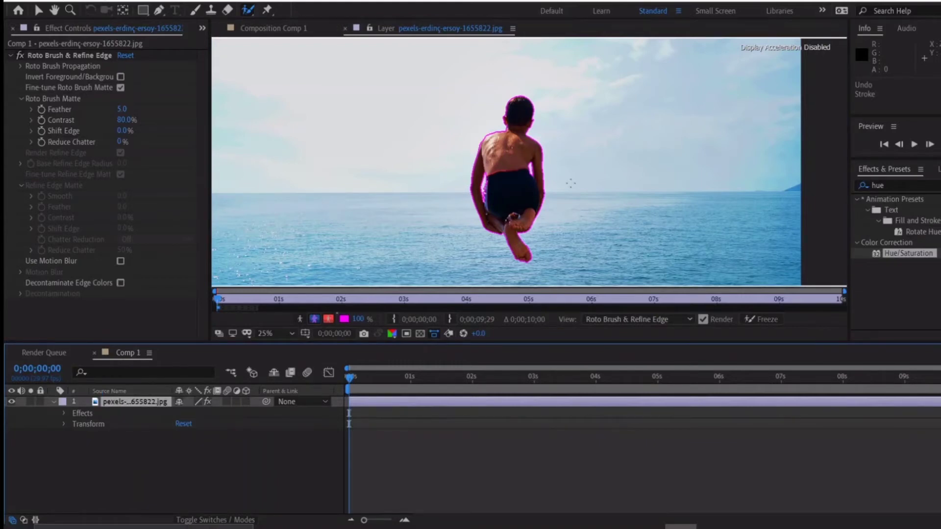
# Paint a Refine Edge stroke over the boy's hairline, from one ear over the crown to the other
pyautogui.moveTo(249, 14)
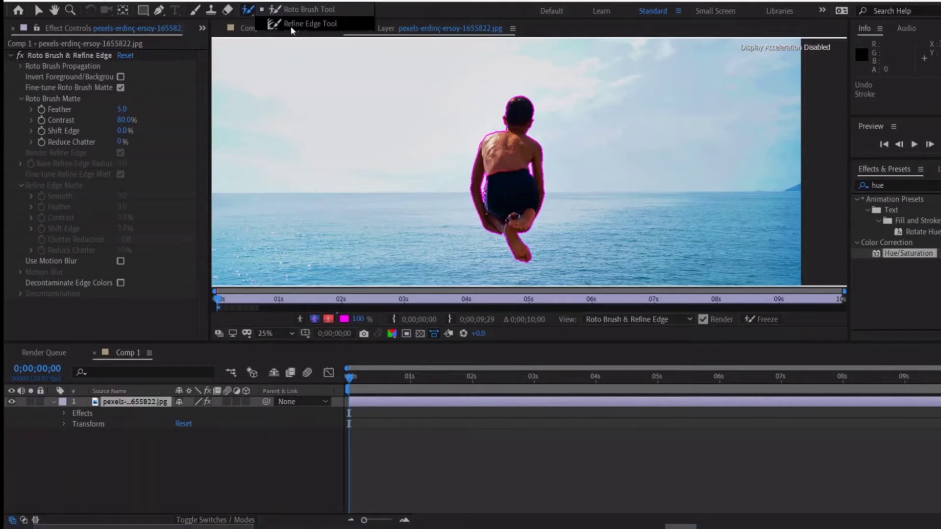
pyautogui.click(292, 26)
pyautogui.scroll(4, 501, 90)
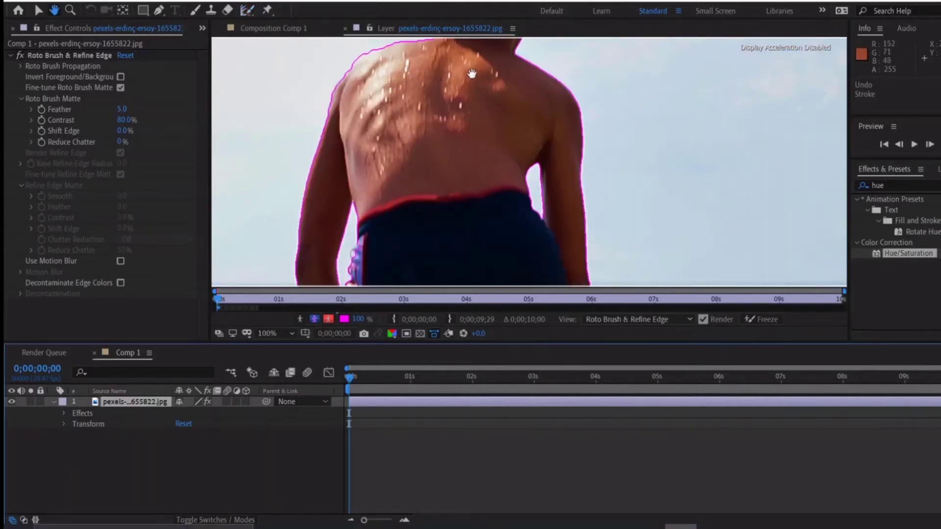
pyautogui.moveTo(470, 71); pyautogui.dragTo(445, 143)
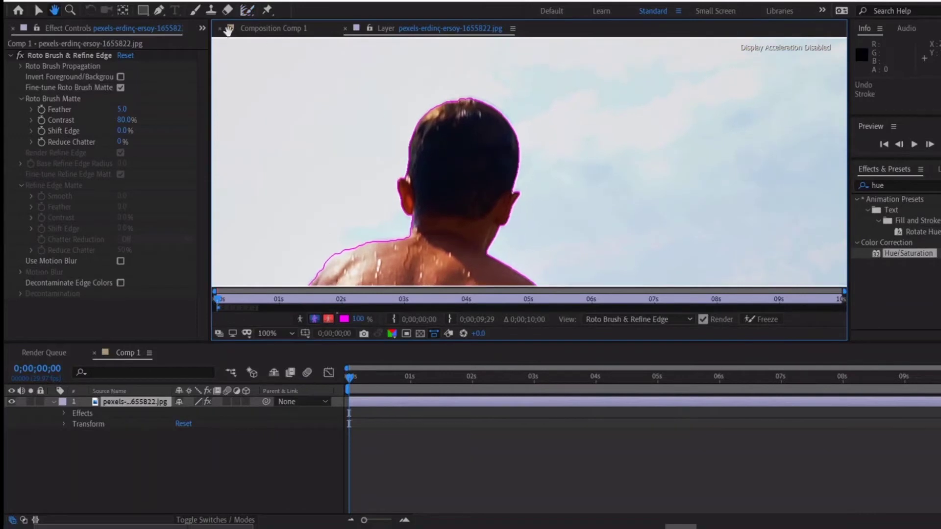
pyautogui.click(247, 10)
pyautogui.click(452, 170)
pyautogui.moveTo(453, 171)
pyautogui.mouseDown()
pyautogui.moveTo(410, 176)
pyautogui.moveTo(419, 129)
pyautogui.moveTo(439, 105)
pyautogui.moveTo(490, 105)
pyautogui.moveTo(511, 141)
pyautogui.moveTo(515, 185)
pyautogui.mouseUp()
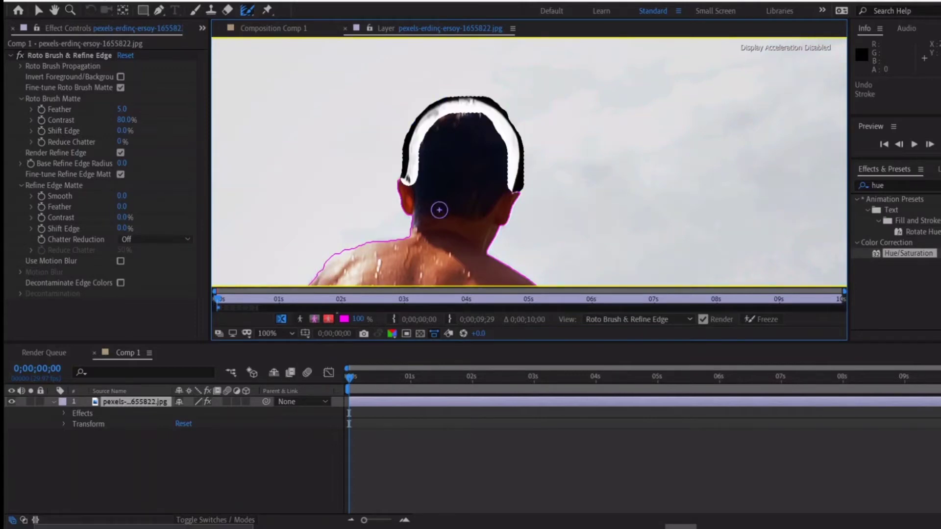
# Paint a Refine Edge stroke along the left shoulder's outer edge and turn off the Refine Edge X-ray display
pyautogui.moveTo(319, 270); pyautogui.dragTo(379, 239)
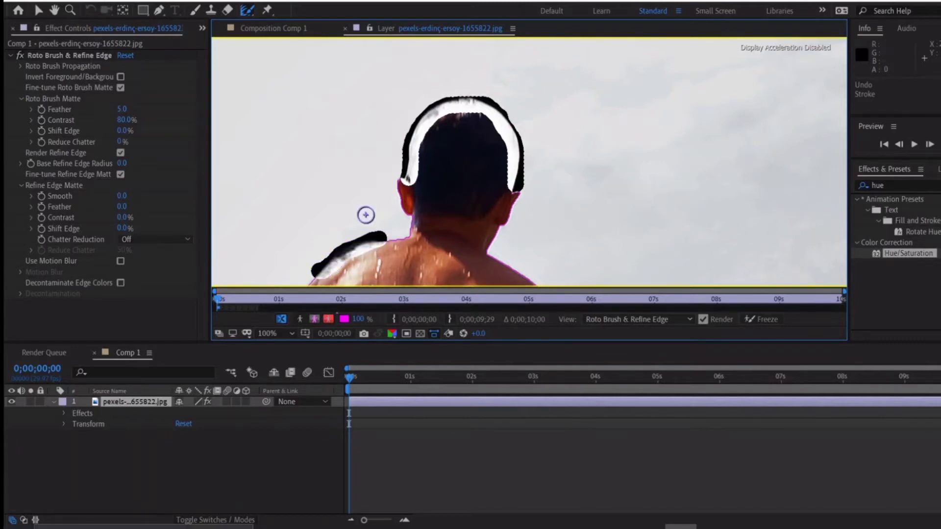
pyautogui.press(',')
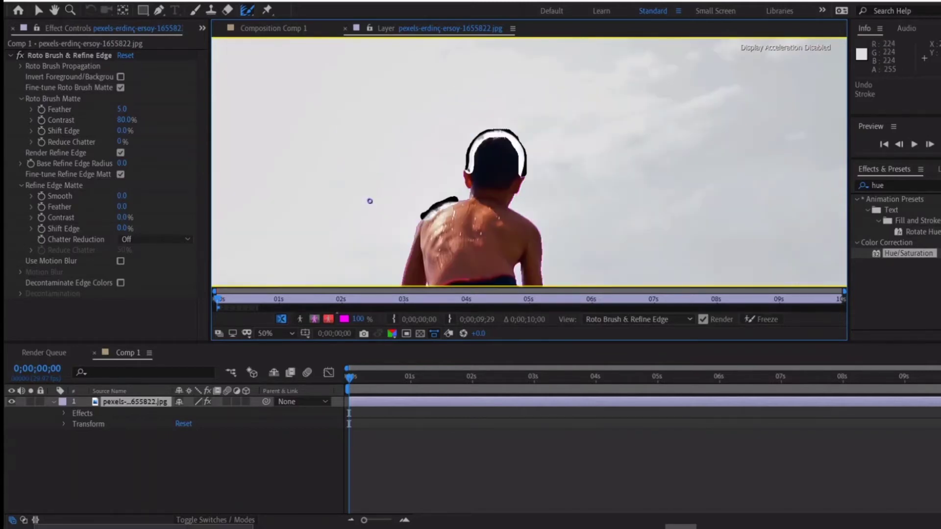
pyautogui.press(',')
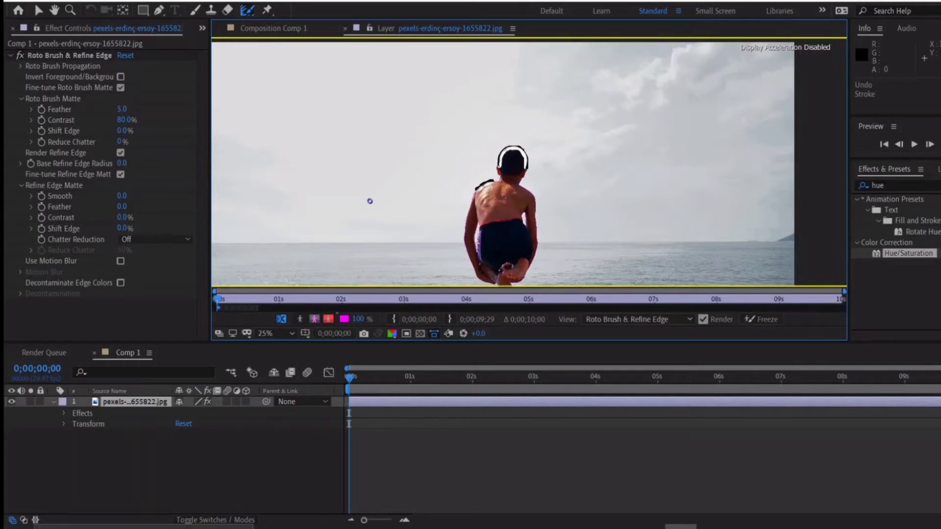
pyautogui.click(280, 319)
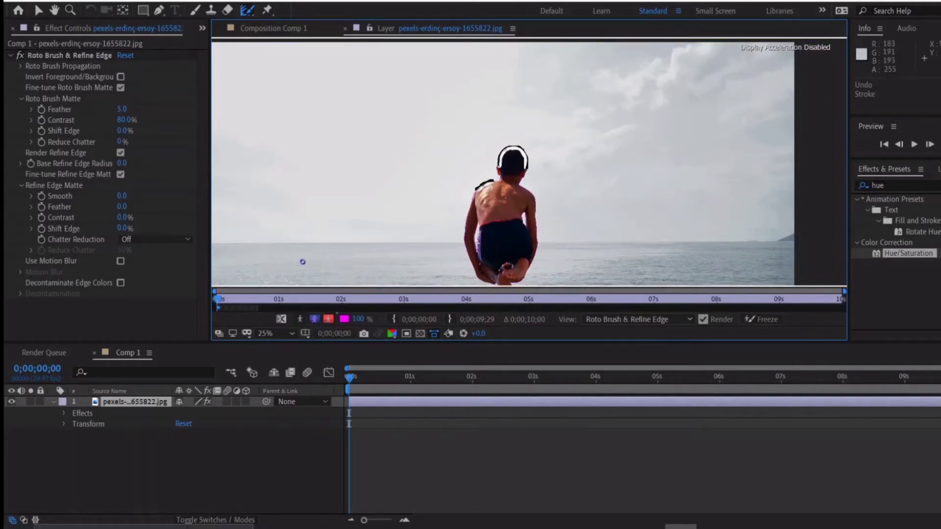
pyautogui.click(281, 320)
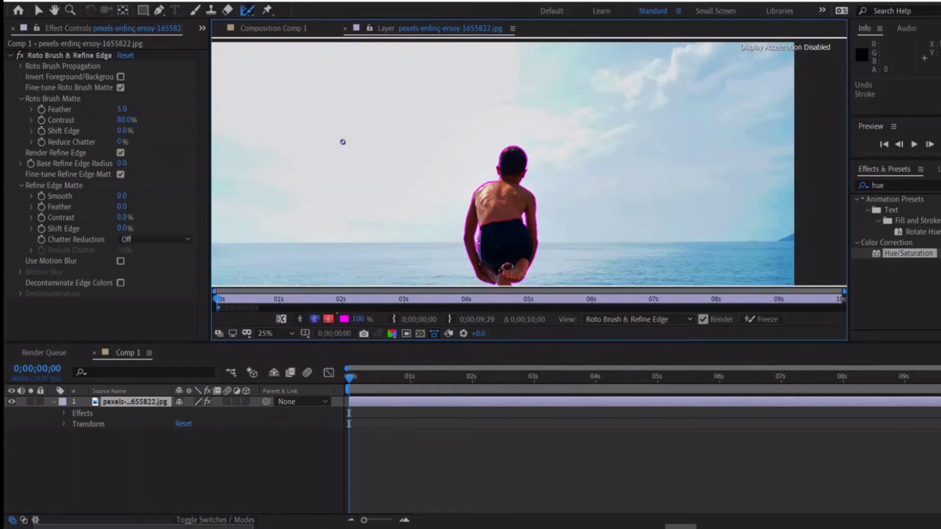
# Return to the Comp 1 view, collapse the layer's properties and check the cut-out against the transparency grid
pyautogui.click(280, 30)
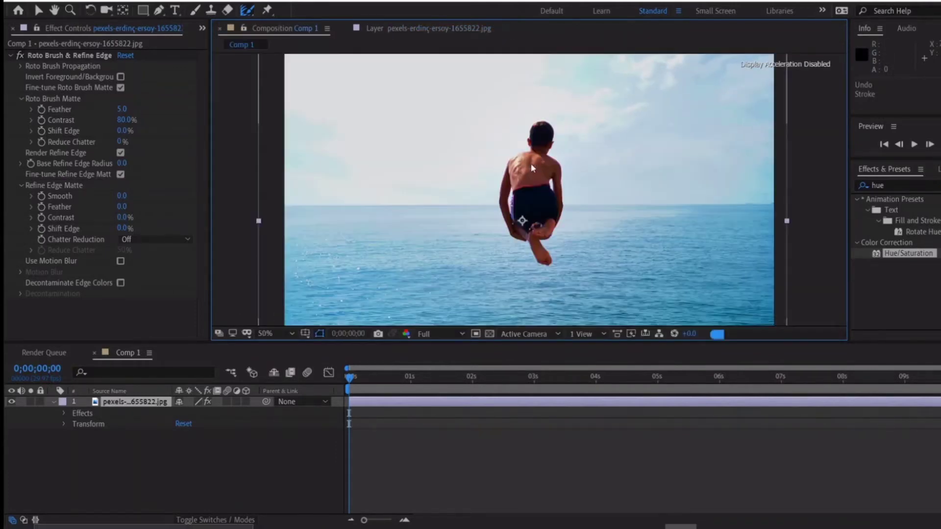
pyautogui.click(54, 402)
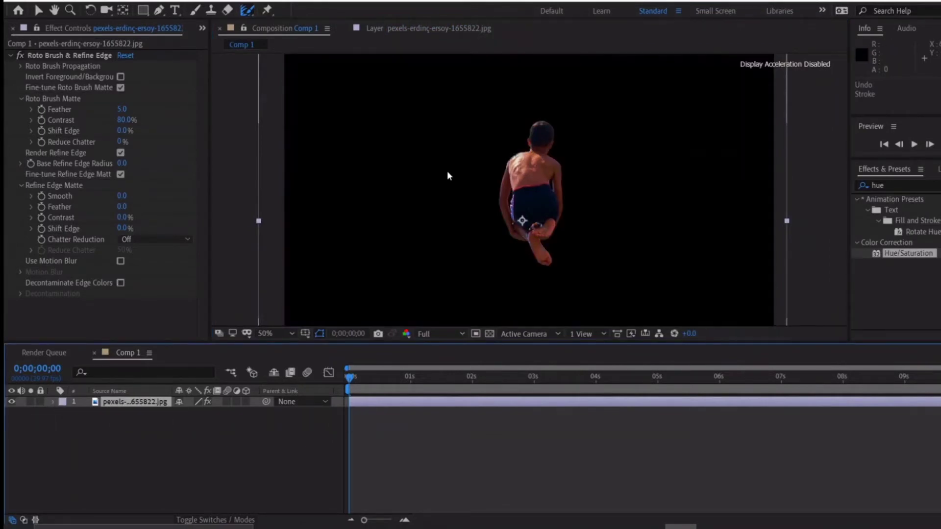
pyautogui.click(489, 336)
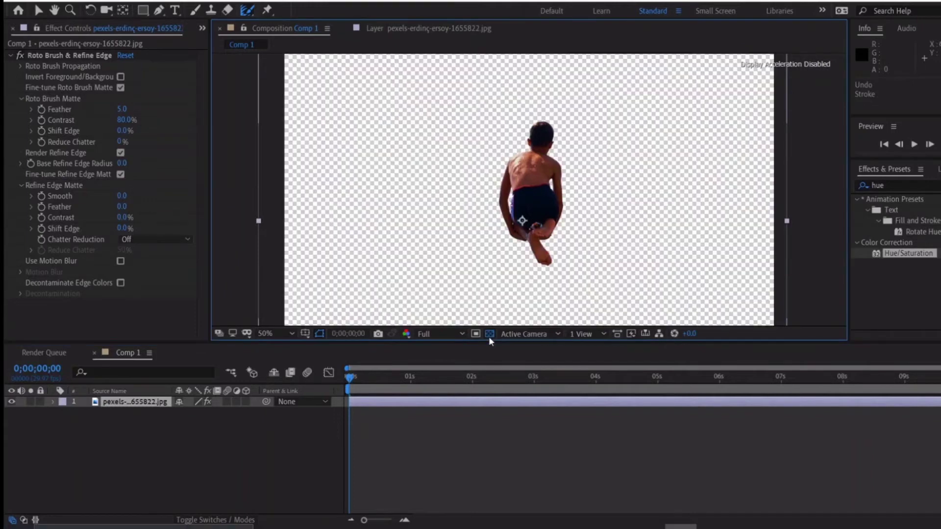
pyautogui.click(489, 335)
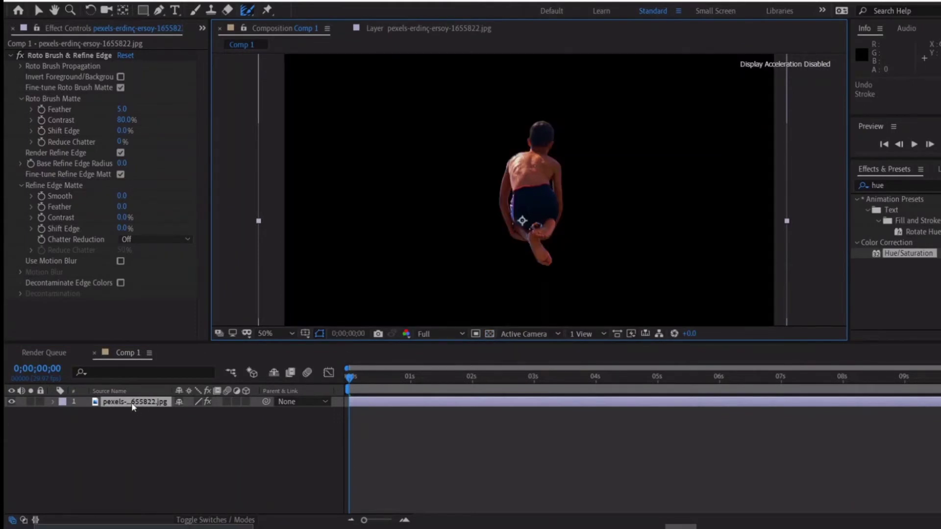
# Duplicate the rotoscoped photo layer in Comp 1
pyautogui.click(132, 401)
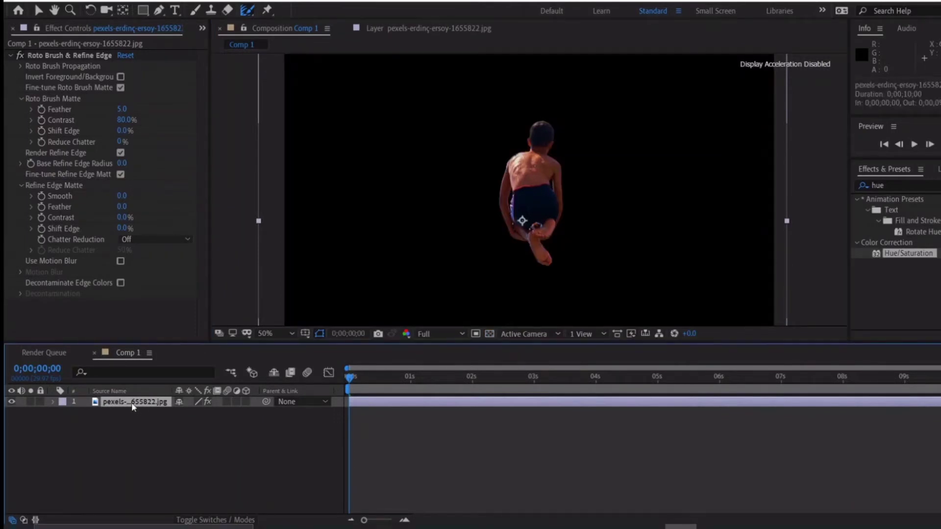
pyautogui.hotkey('ctrl', 'd')
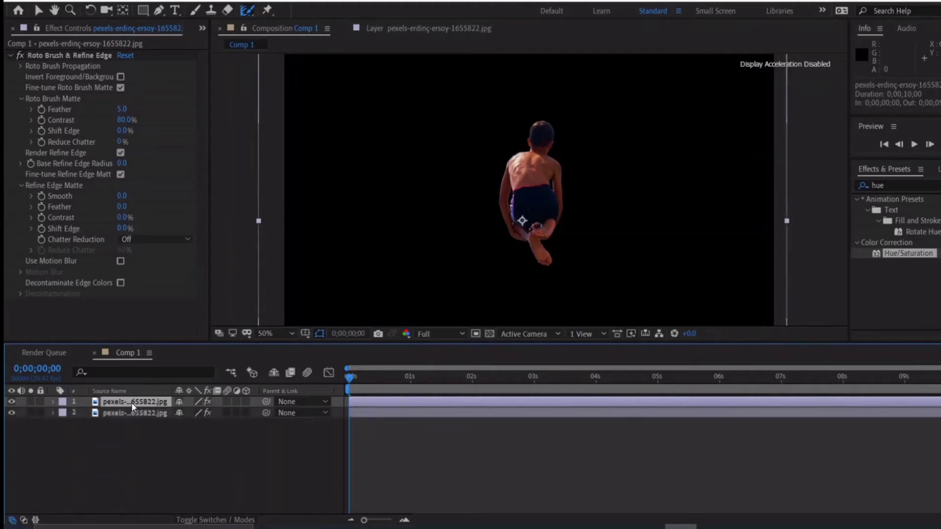
pyautogui.doubleClick(132, 402)
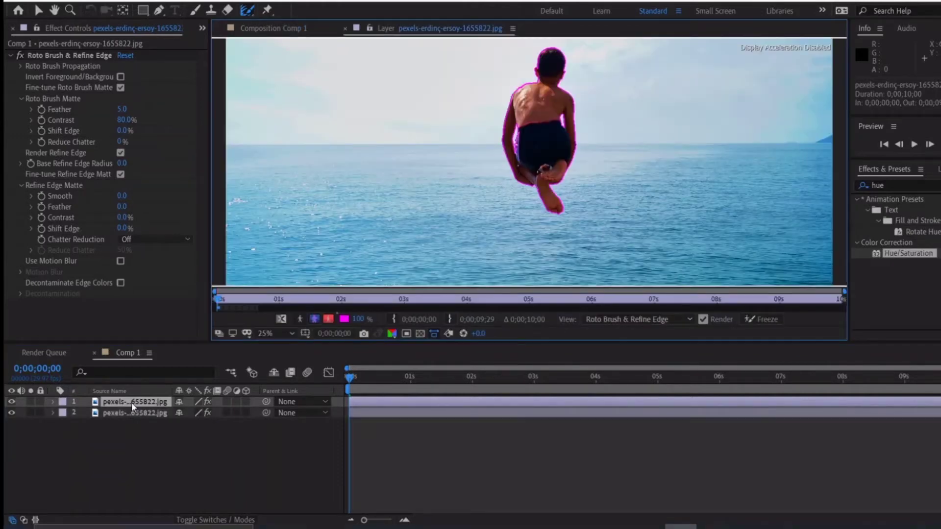
pyautogui.rightClick(132, 402)
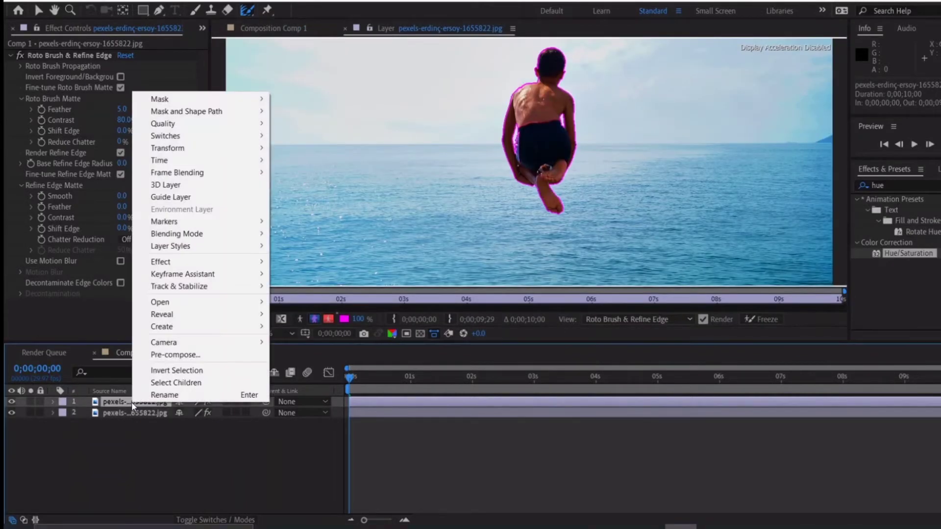
pyautogui.click(157, 393)
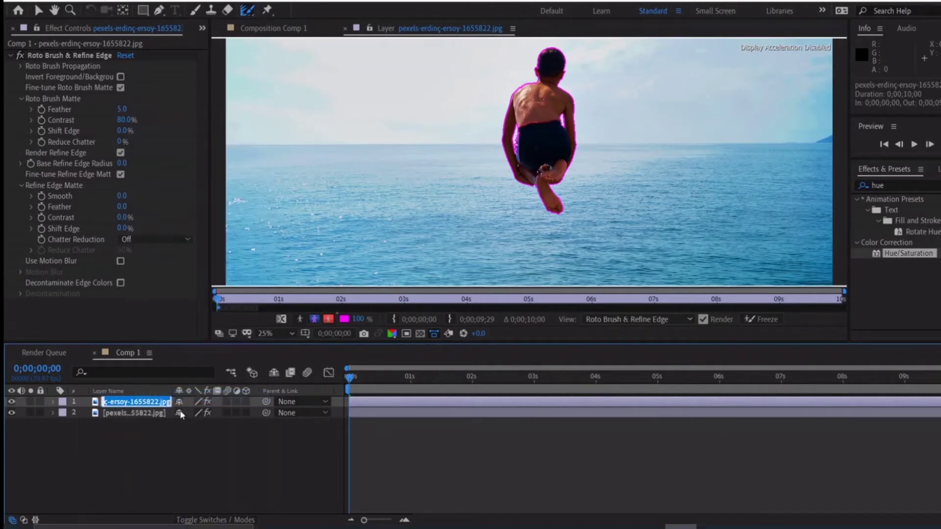
pyautogui.click(280, 27)
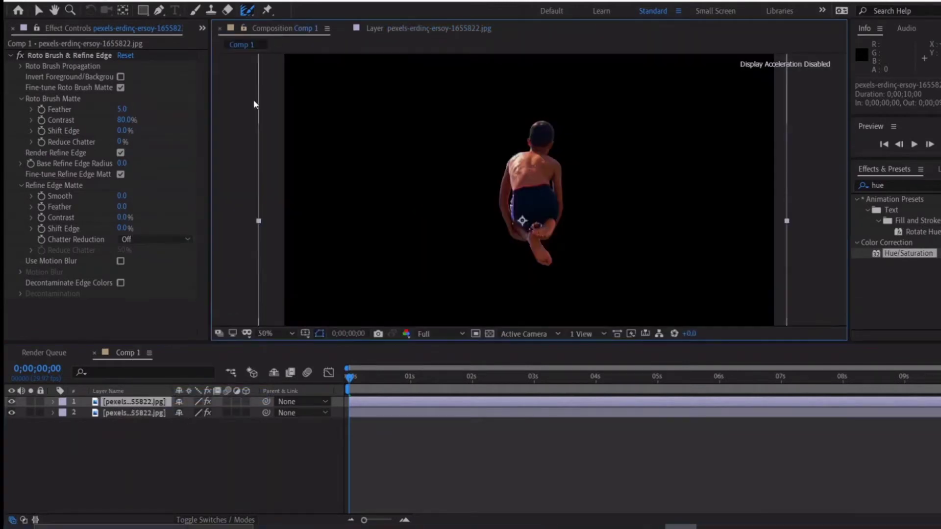
# Rename the upper photo layer as boy
pyautogui.rightClick(132, 403)
pyautogui.click(158, 395)
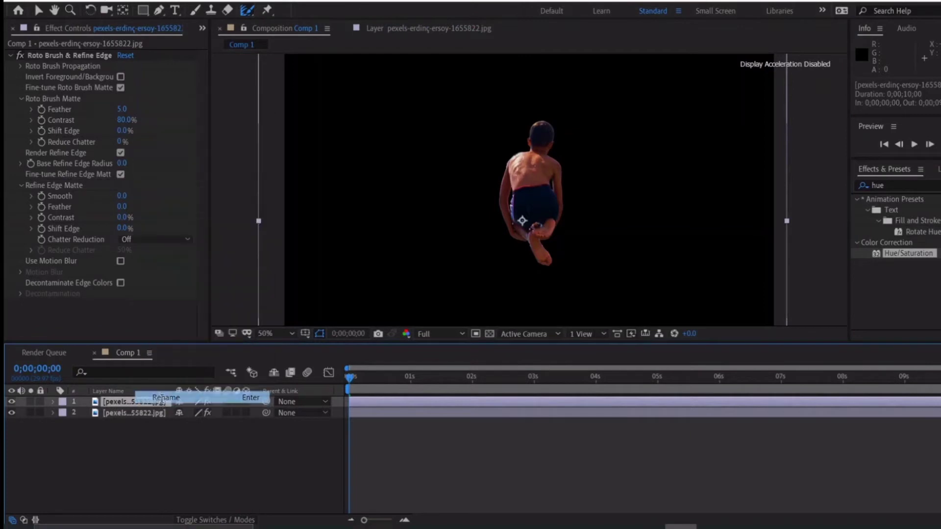
pyautogui.write('boy')
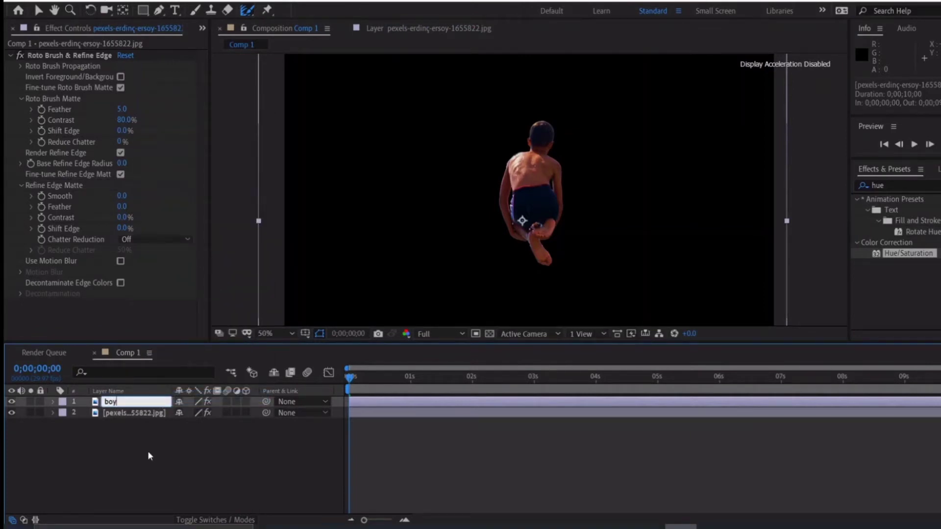
pyautogui.press('Return')
# Rename the lower photo layer as see
pyautogui.click(137, 410)
pyautogui.rightClick(137, 414)
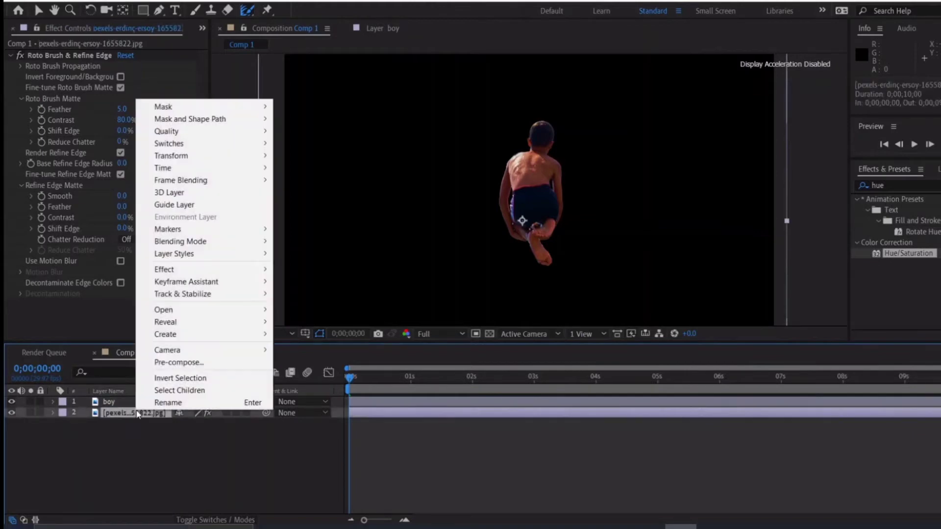
pyautogui.click(171, 403)
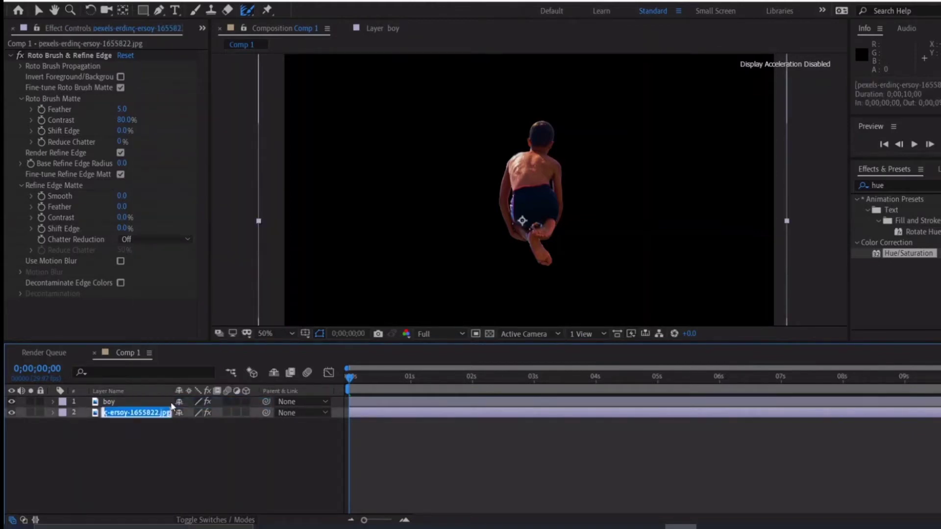
pyautogui.write('see')
pyautogui.press('Return')
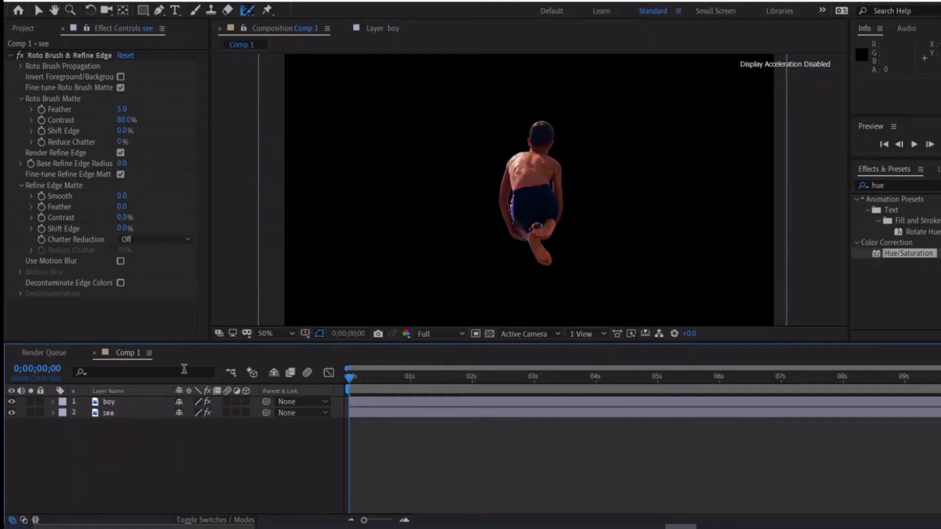
# Delete all effects, including Roto Brush & Refine Edge, from the see layer
pyautogui.click(103, 412)
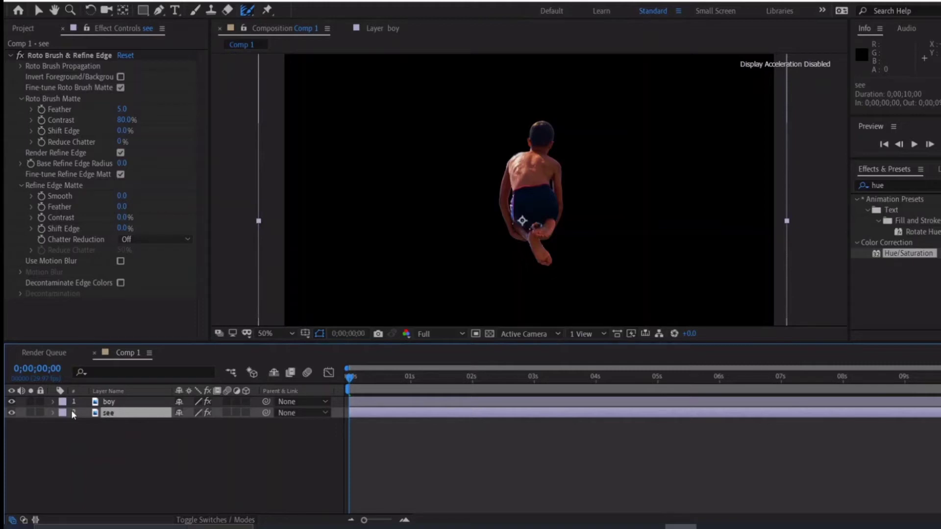
pyautogui.click(53, 413)
pyautogui.click(63, 424)
pyautogui.scroll(-1, 63, 423)
pyautogui.click(82, 405)
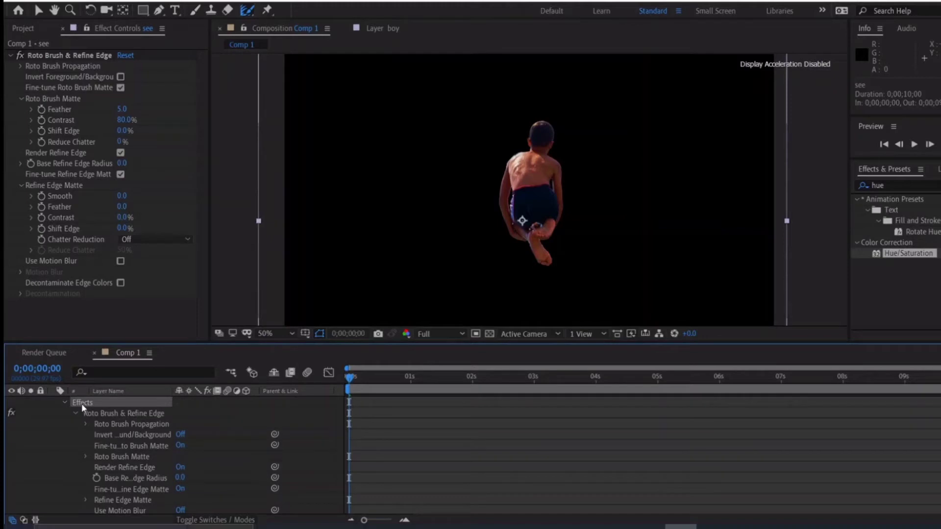
pyautogui.press('Delete')
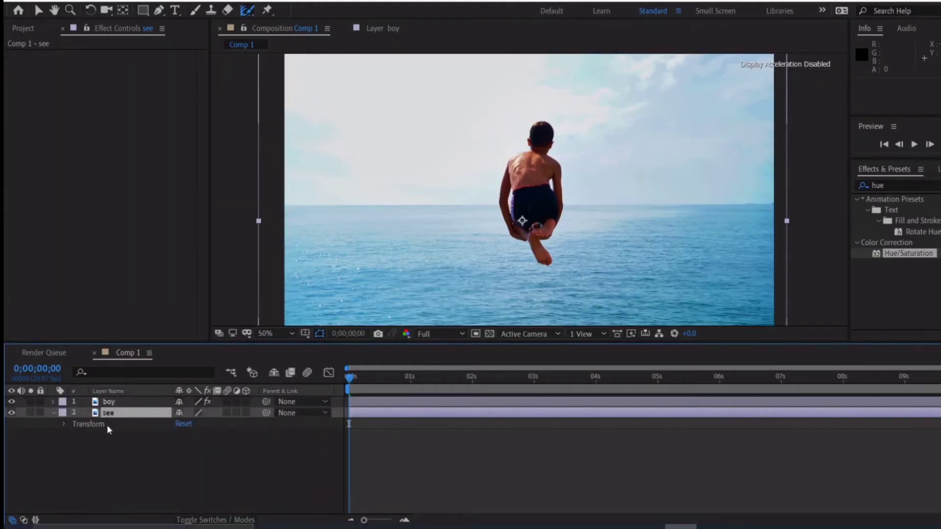
# Hide the boy layer and draw a closed Pen mask loosely around the jumping boy on the see layer
pyautogui.click(11, 401)
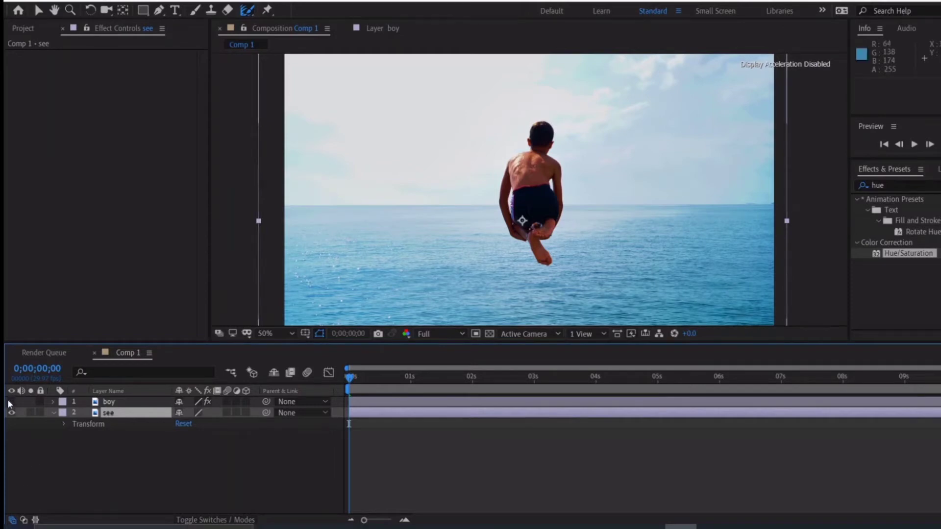
pyautogui.click(156, 12)
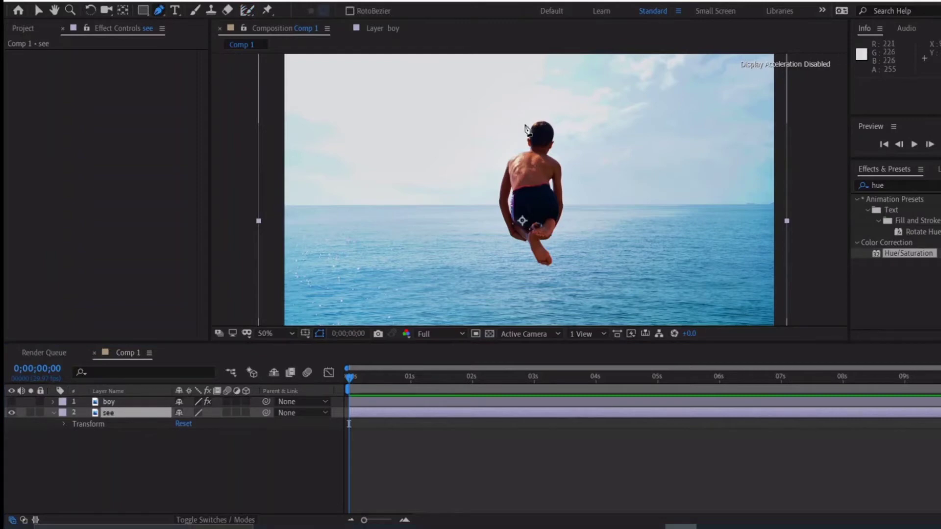
pyautogui.scroll(1, 526, 129)
pyautogui.scroll(-1, 528, 130)
pyautogui.click(528, 127)
pyautogui.click(524, 146)
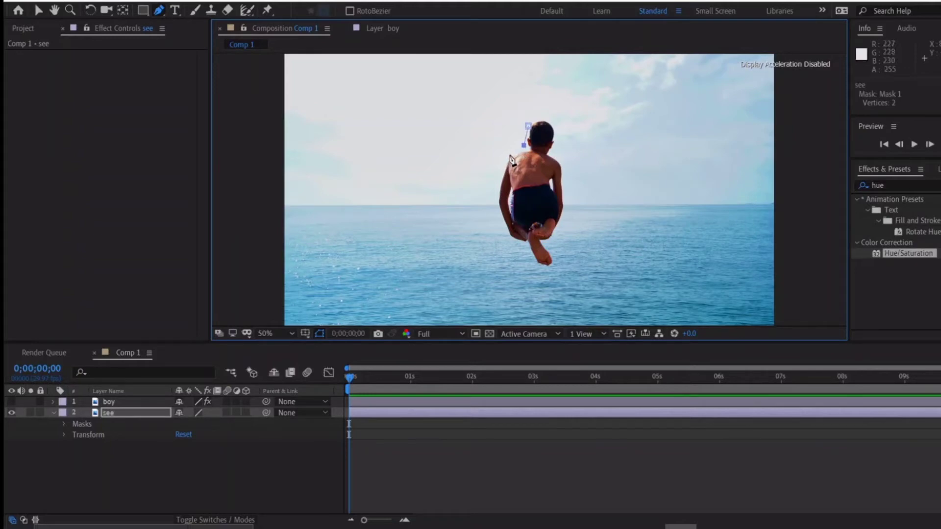
pyautogui.click(509, 154)
pyautogui.click(503, 170)
pyautogui.click(497, 193)
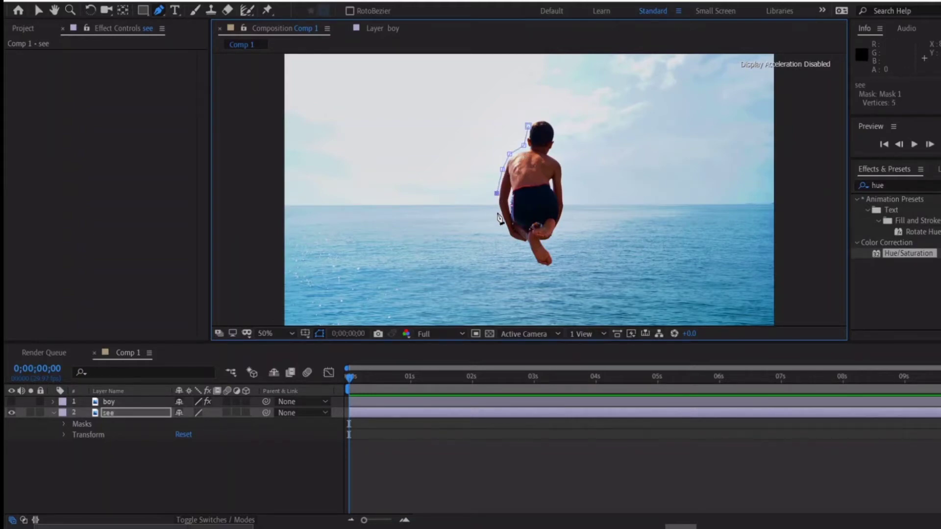
pyautogui.click(497, 212)
pyautogui.click(502, 229)
pyautogui.click(515, 242)
pyautogui.click(526, 251)
pyautogui.click(540, 272)
pyautogui.click(535, 265)
pyautogui.click(549, 271)
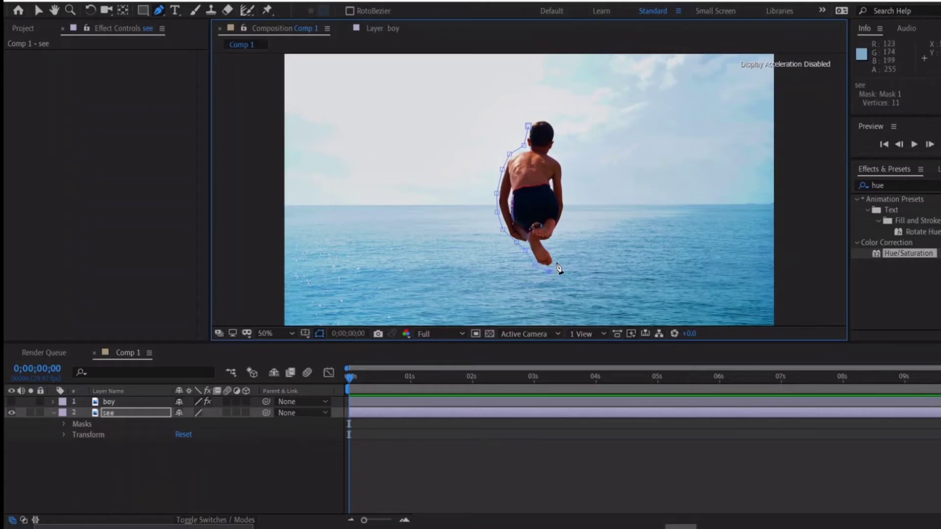
pyautogui.click(558, 265)
pyautogui.click(554, 255)
pyautogui.click(551, 245)
pyautogui.click(559, 229)
pyautogui.click(564, 190)
pyautogui.click(563, 173)
pyautogui.click(563, 165)
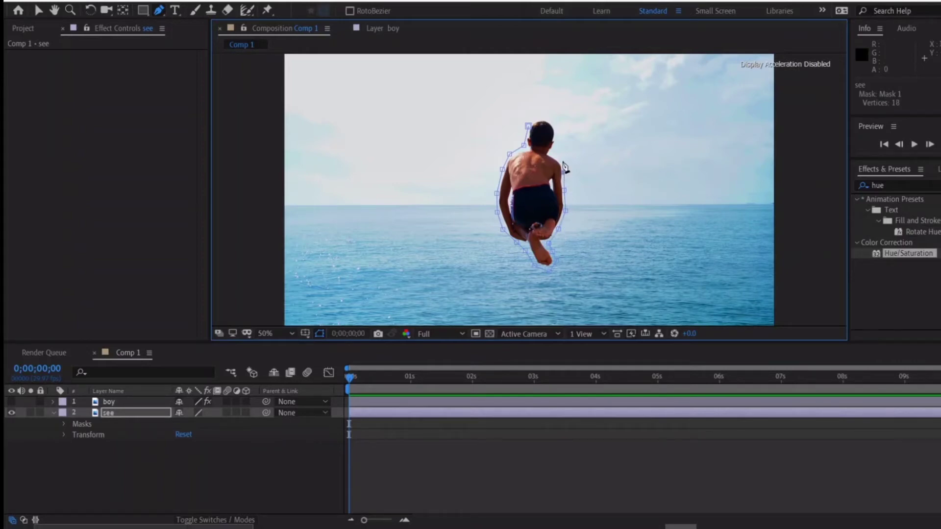
pyautogui.click(562, 158)
pyautogui.click(557, 151)
pyautogui.click(557, 138)
pyautogui.click(556, 123)
pyautogui.click(540, 114)
pyautogui.click(528, 126)
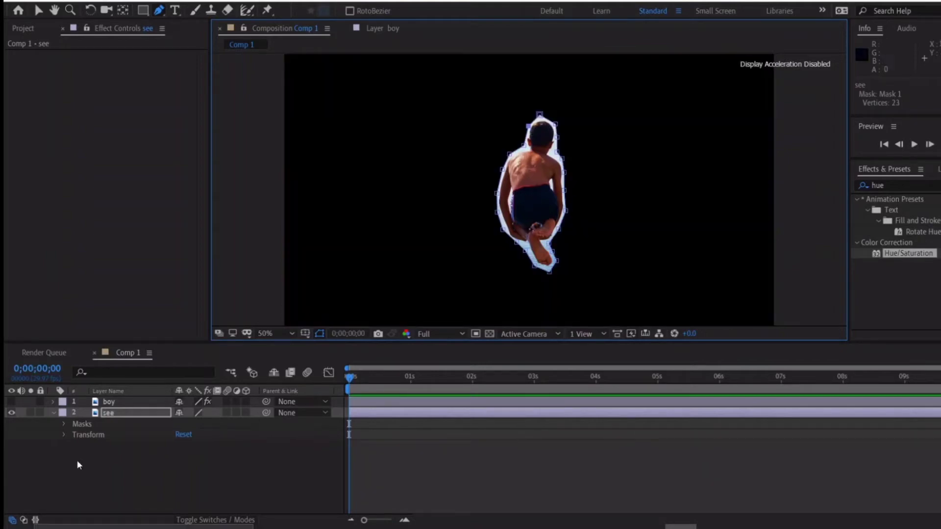
# Set the mode of the see layer's Mask 1 to Subtract
pyautogui.click(61, 424)
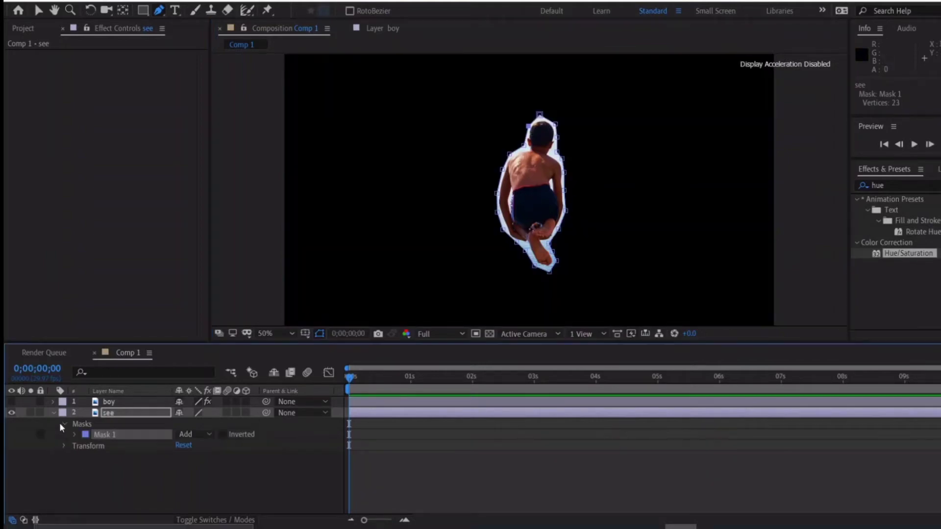
pyautogui.click(202, 433)
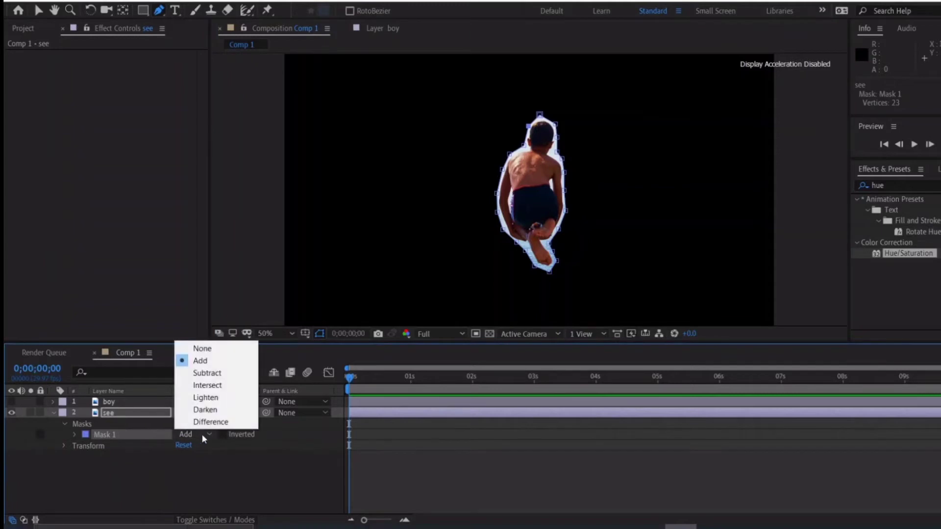
pyautogui.click(220, 375)
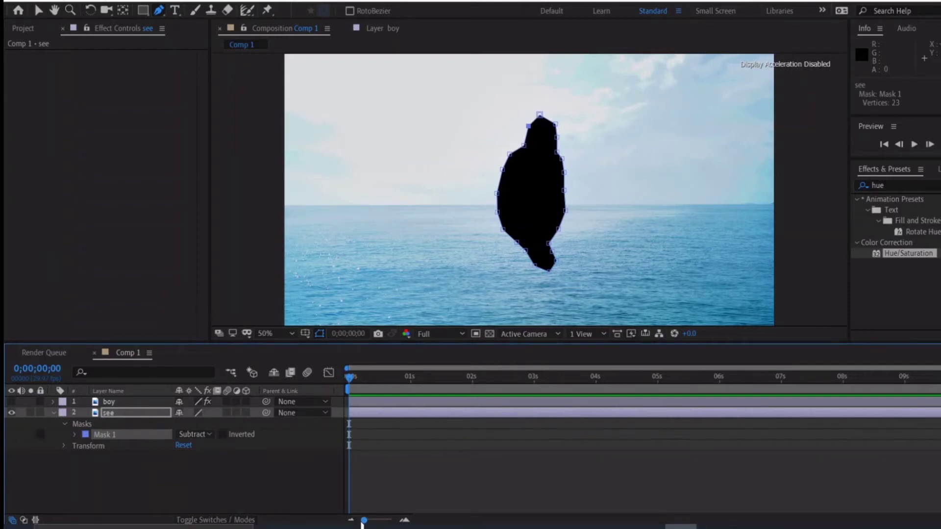
# End the work area at frame 0;00;00;02 and trim the composition to the work area
pyautogui.moveTo(361, 524); pyautogui.dragTo(398, 525)
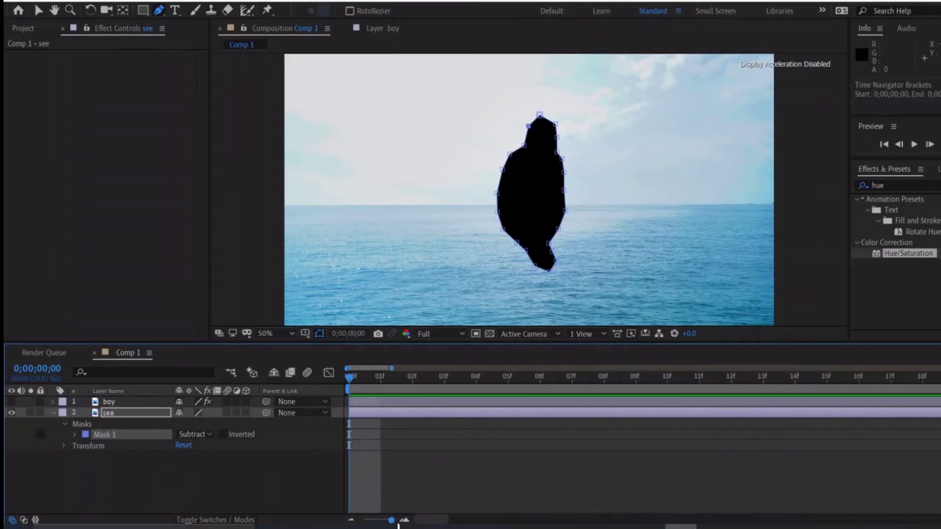
pyautogui.click(371, 383)
pyautogui.click(406, 390)
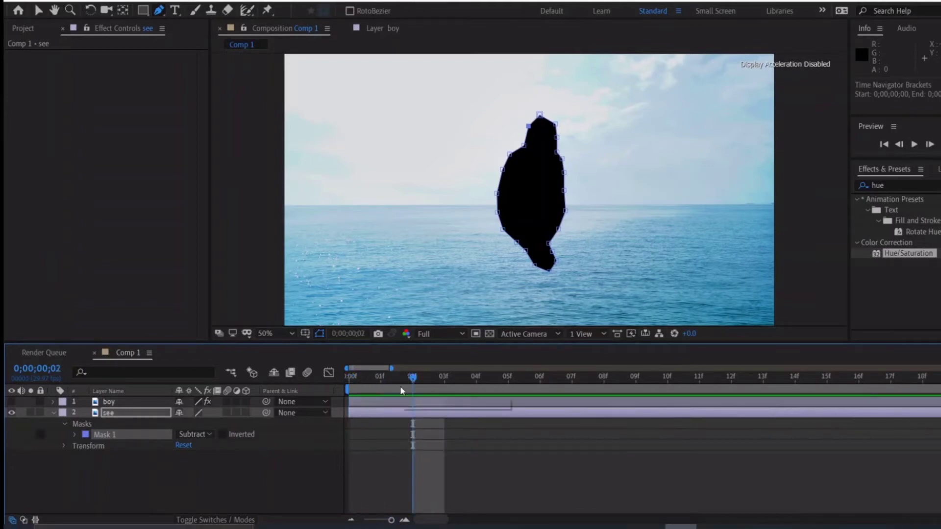
pyautogui.press('n')
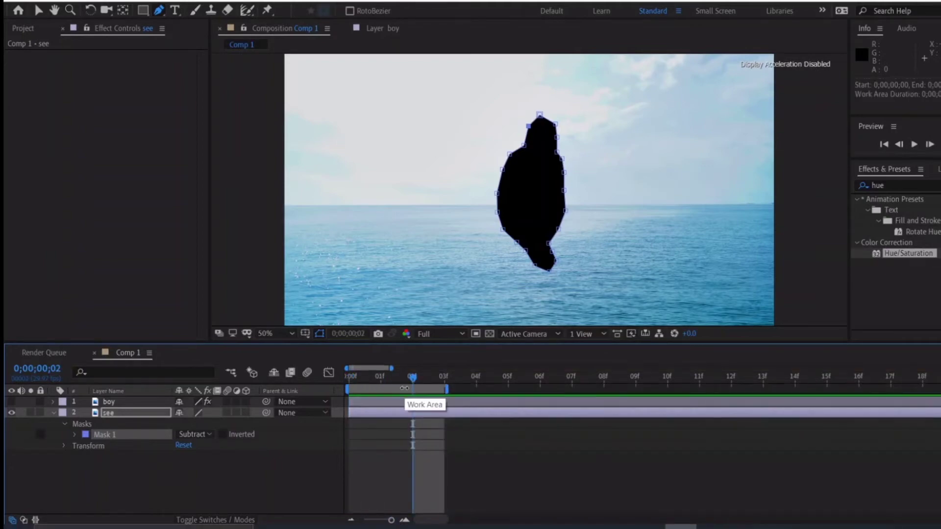
pyautogui.rightClick(399, 389)
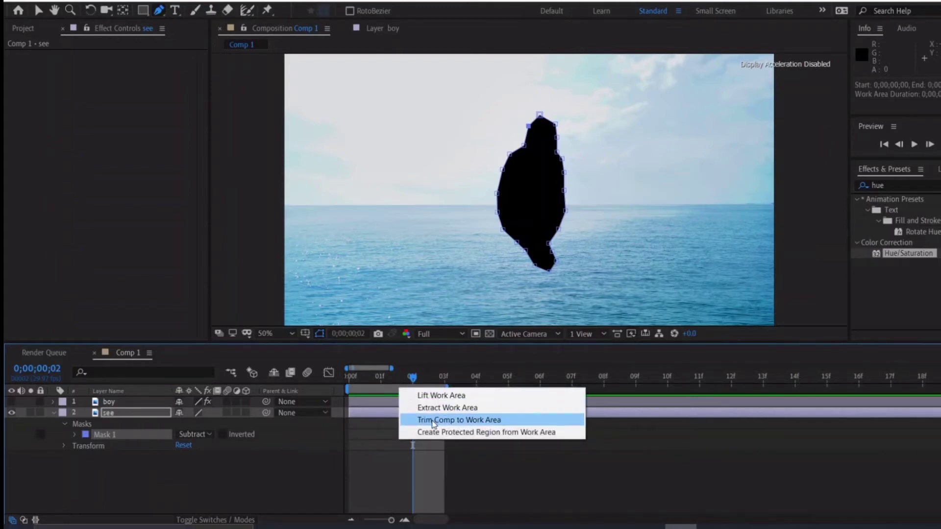
pyautogui.click(480, 424)
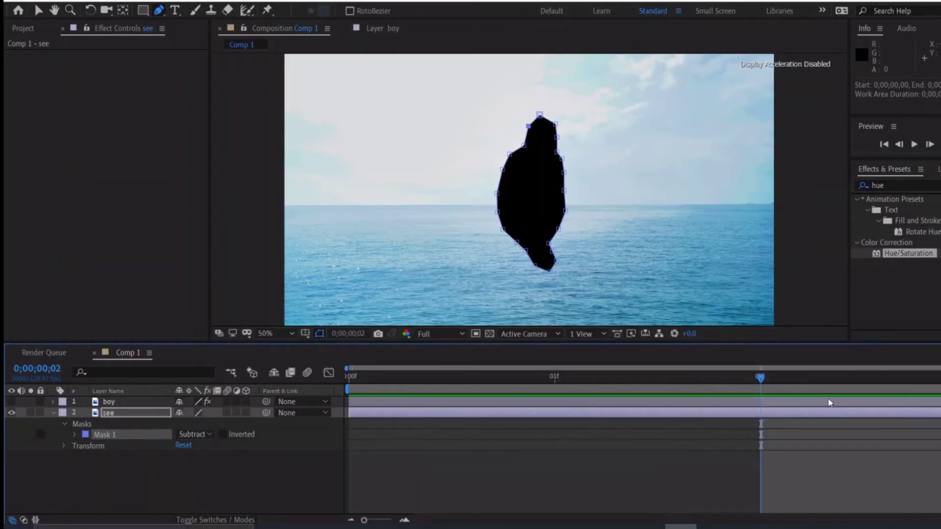
# Generate a Content-Aware Fill layer from frame 0 using the Object method and Work Area range, saving the project as Untitled Project
pyautogui.moveTo(765, 380); pyautogui.dragTo(373, 388)
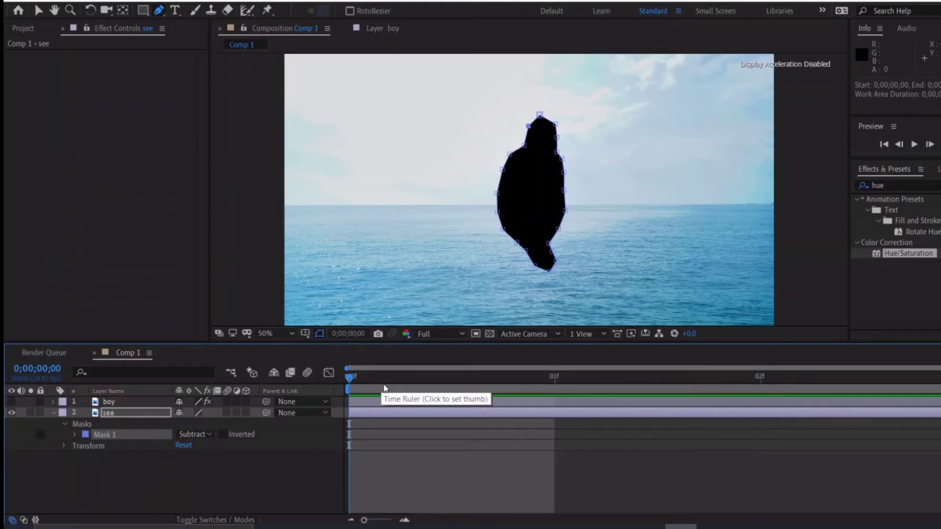
pyautogui.click(228, 2)
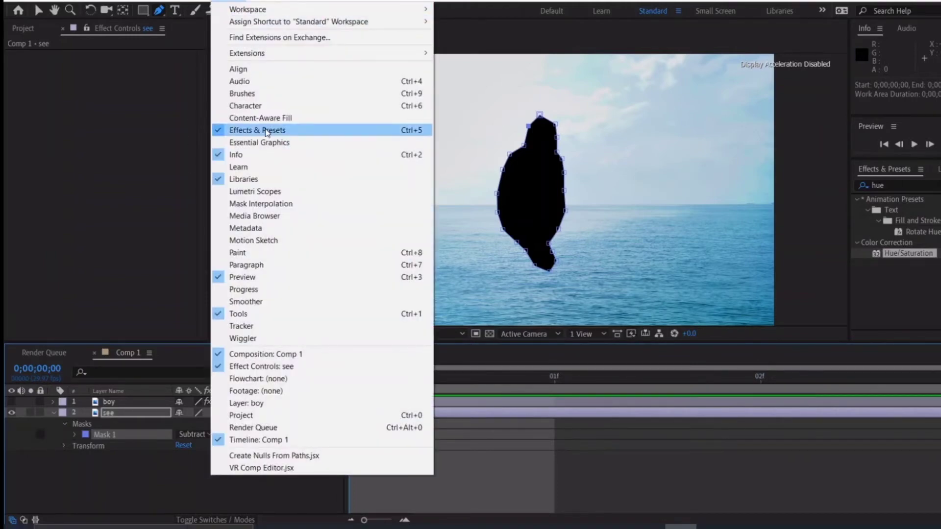
pyautogui.click(255, 122)
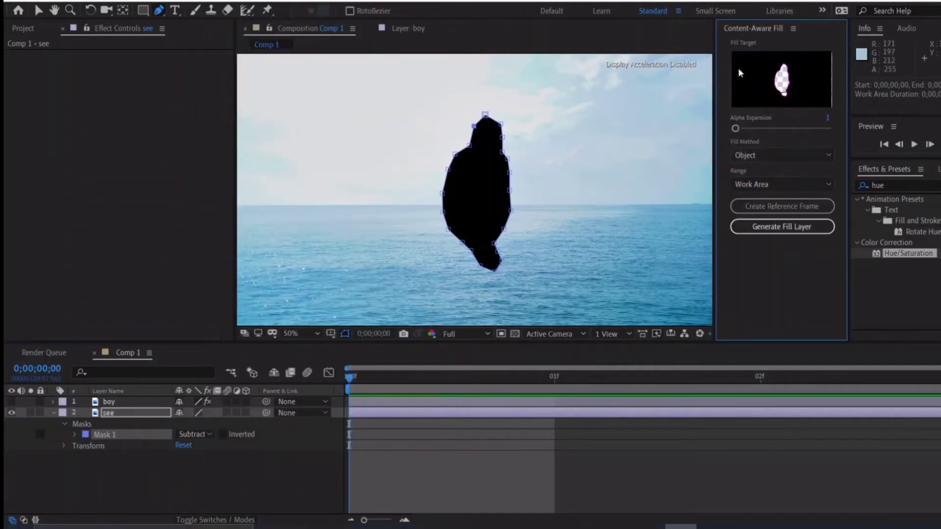
pyautogui.click(784, 157)
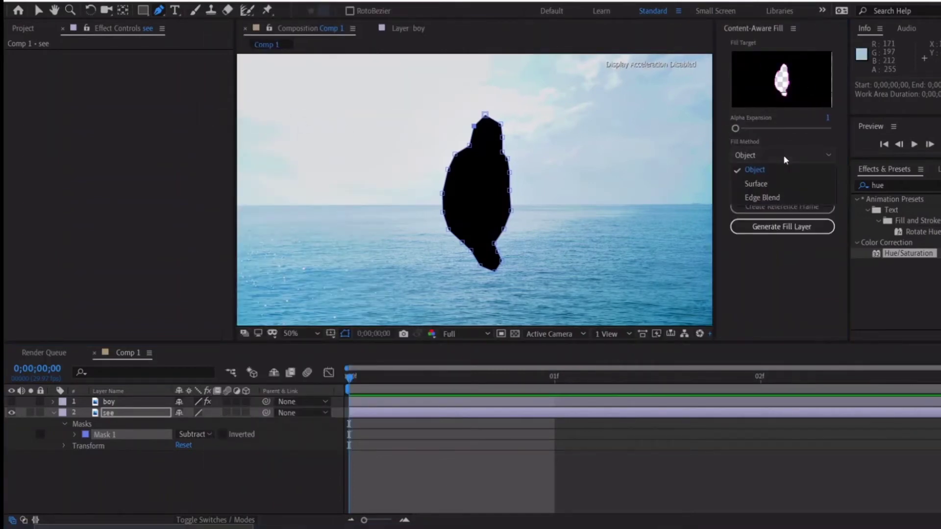
pyautogui.click(811, 156)
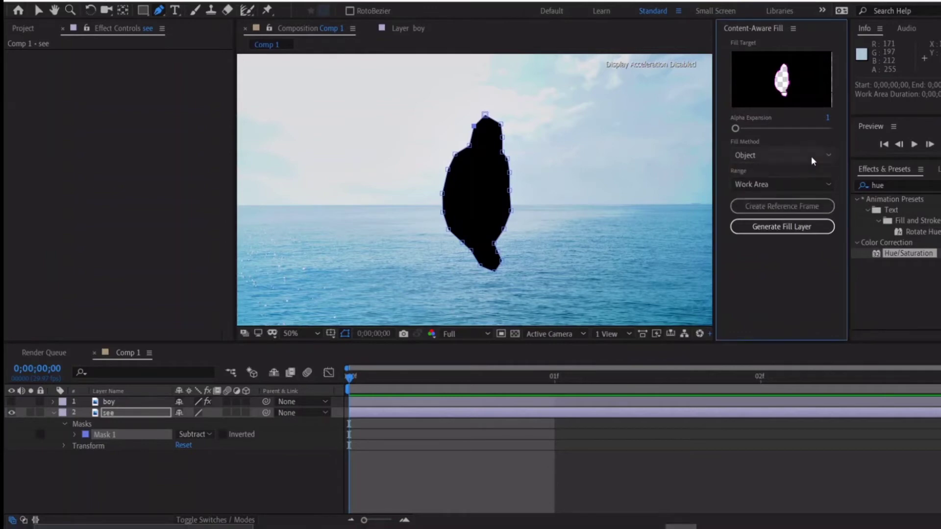
pyautogui.click(785, 182)
pyautogui.click(791, 212)
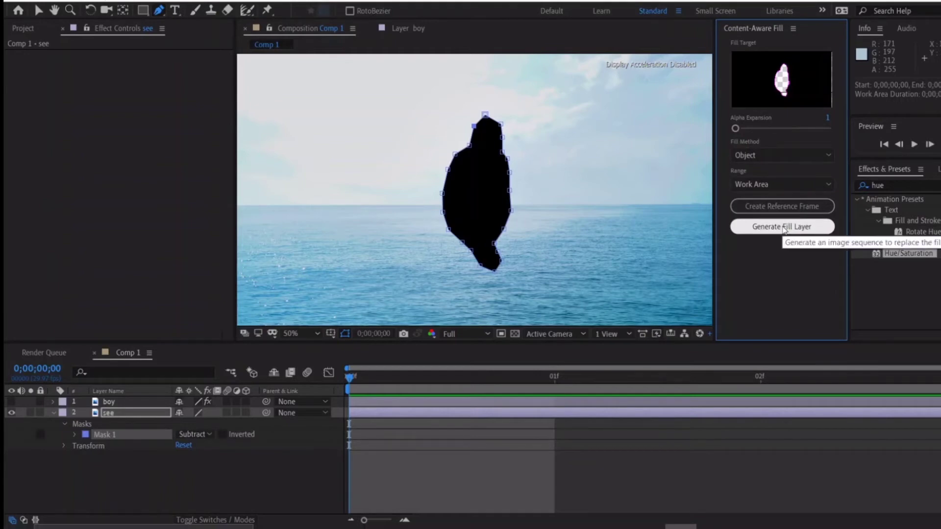
pyautogui.click(784, 228)
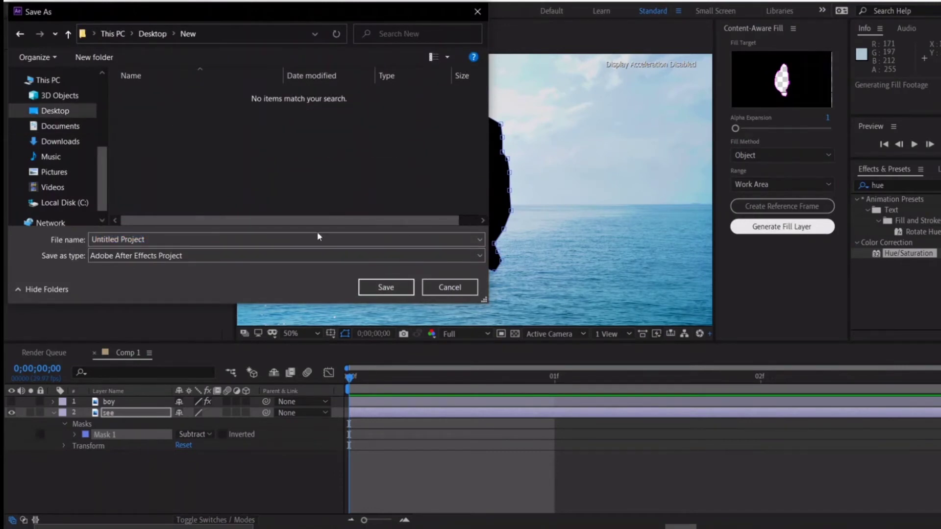
pyautogui.click(385, 293)
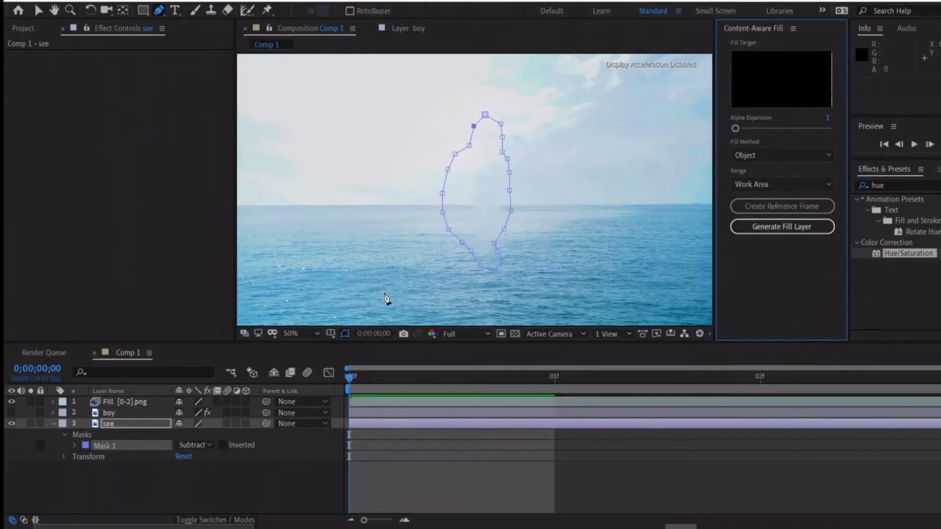
# Show the boy layer again and move the Fill layer beneath it, above the see layer
pyautogui.click(39, 10)
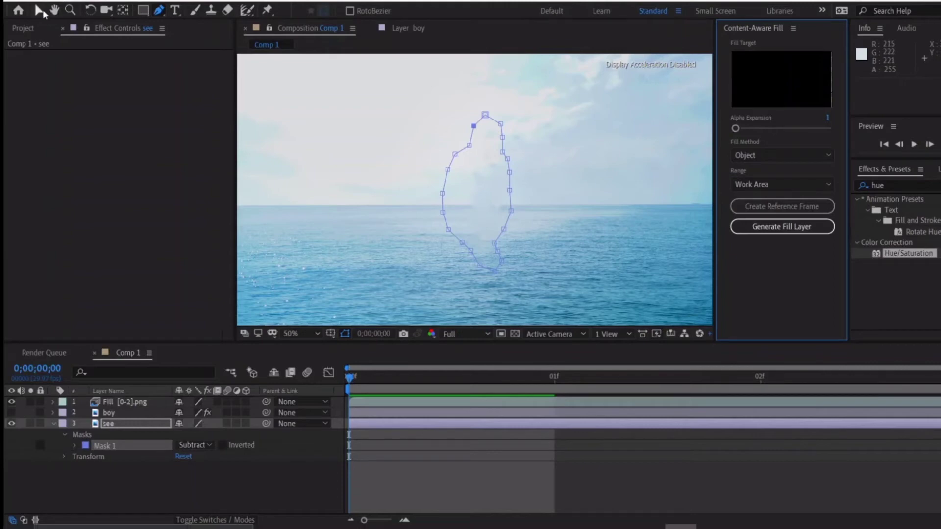
pyautogui.click(12, 413)
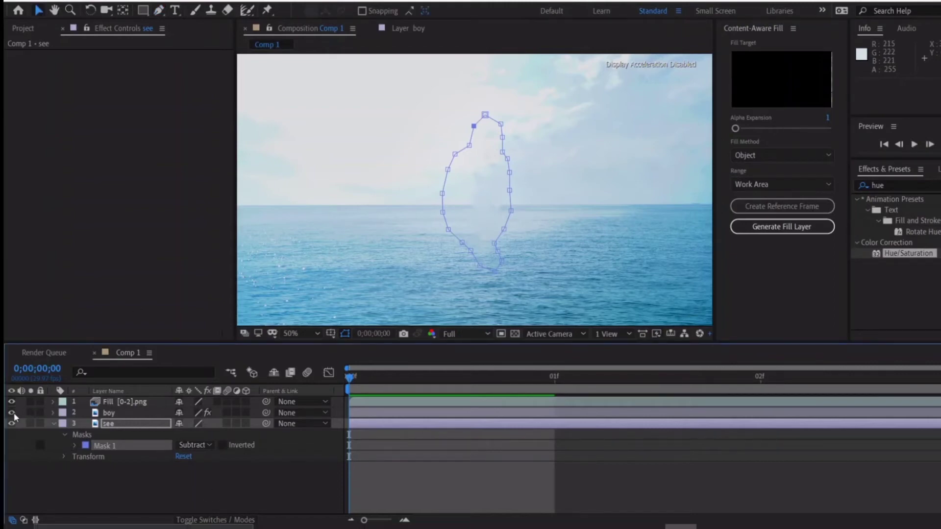
pyautogui.moveTo(112, 403); pyautogui.dragTo(118, 419)
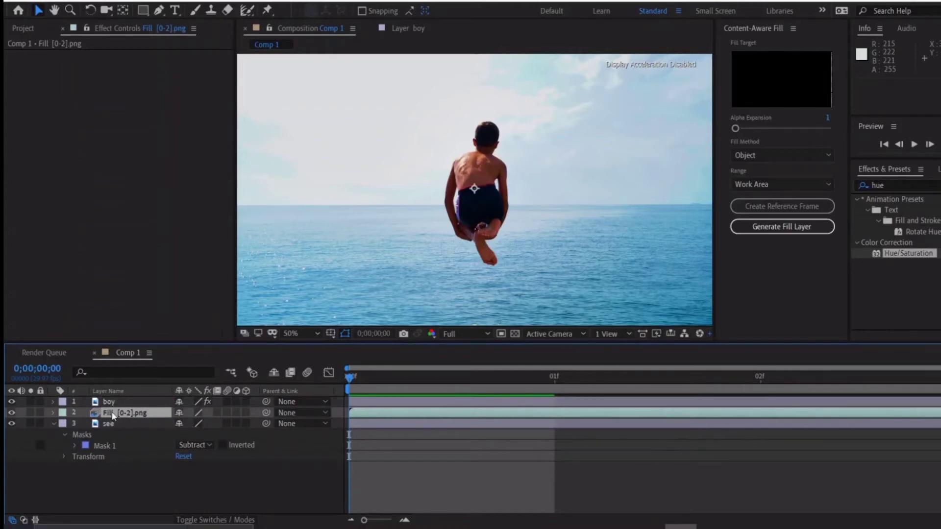
pyautogui.moveTo(114, 416)
pyautogui.mouseDown()
pyautogui.moveTo(116, 404)
pyautogui.moveTo(118, 418)
pyautogui.mouseUp()
# Hide the boy layer and add Comp 1 to the render queue
pyautogui.click(116, 402)
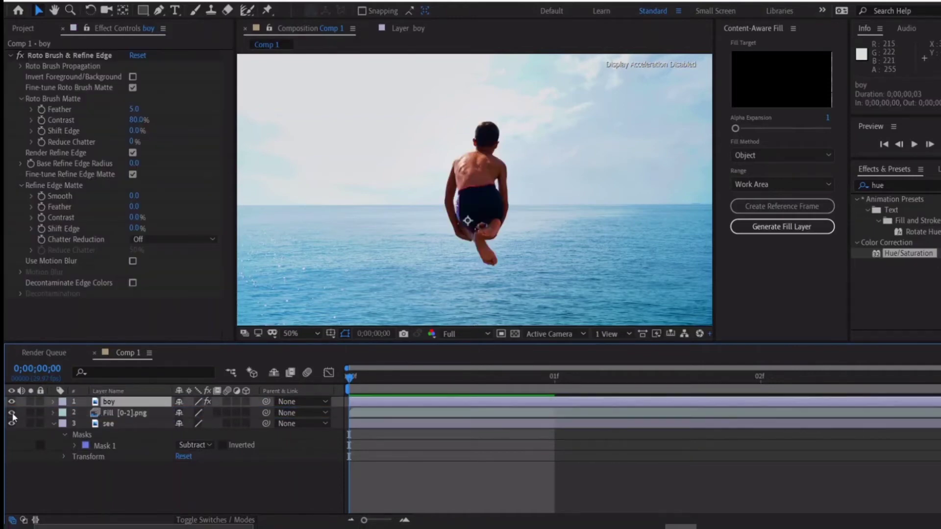
pyautogui.click(12, 402)
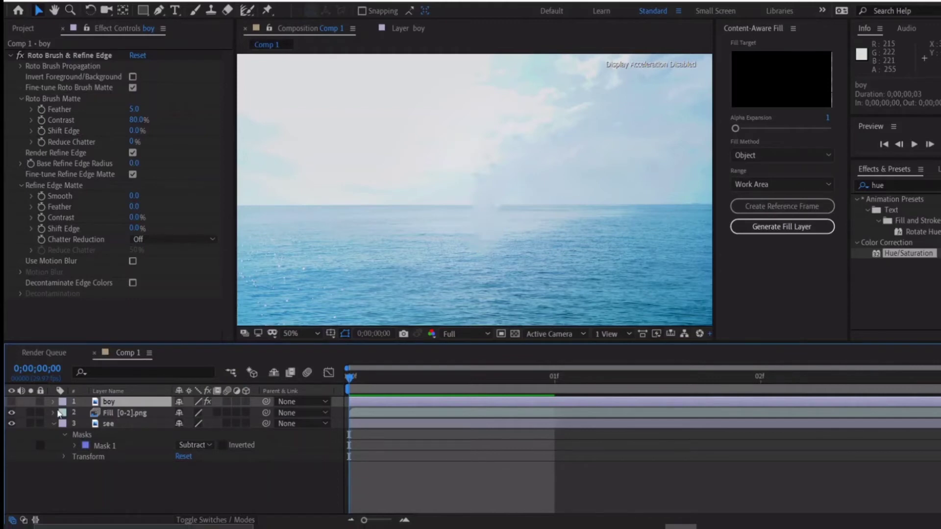
pyautogui.click(14, 1)
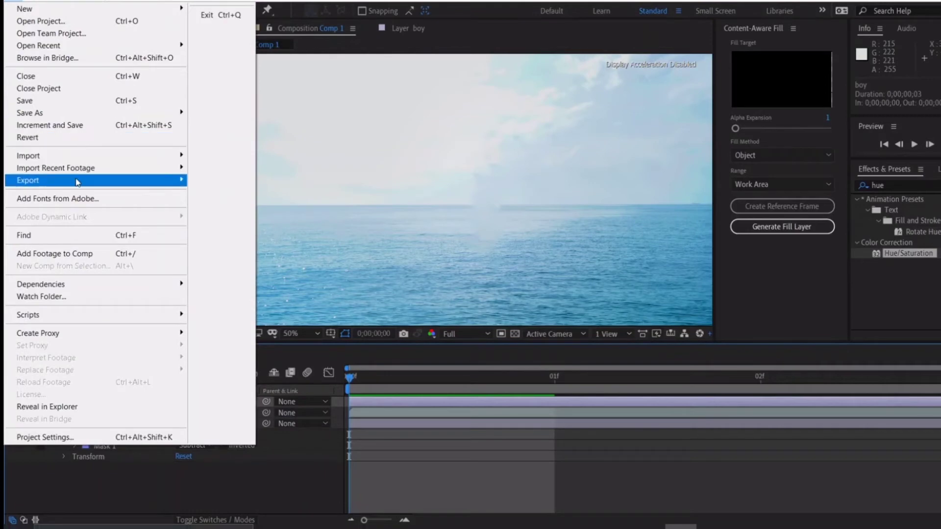
pyautogui.moveTo(77, 181)
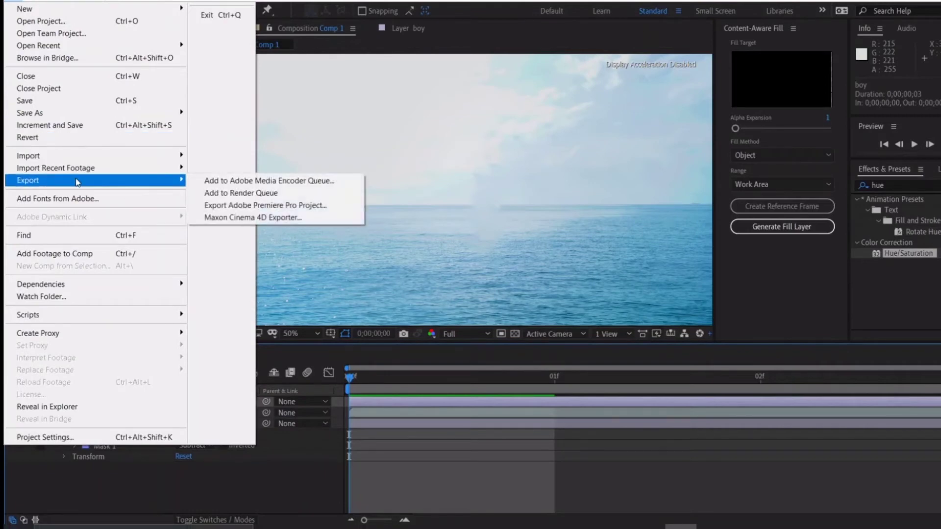
pyautogui.click(294, 191)
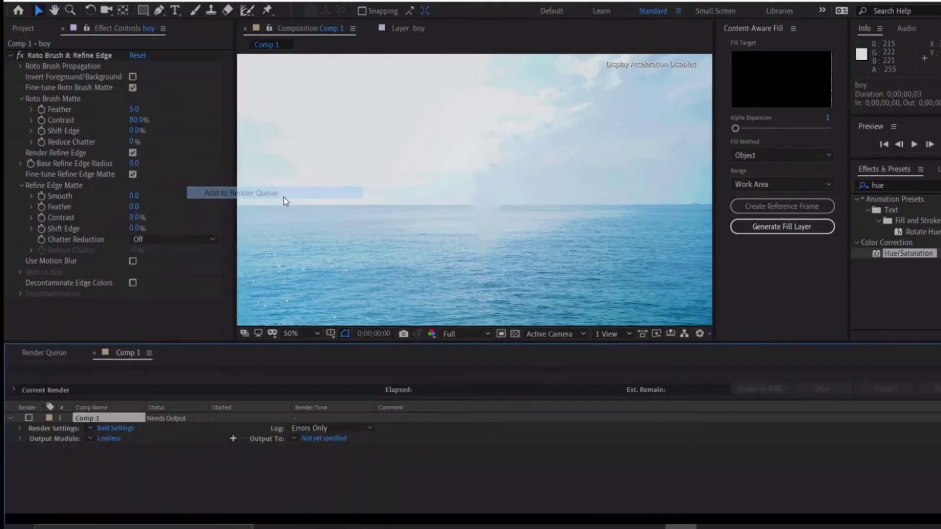
# Set the queued Comp 1 output module to PNG Sequence with RGB + Alpha channels
pyautogui.click(108, 438)
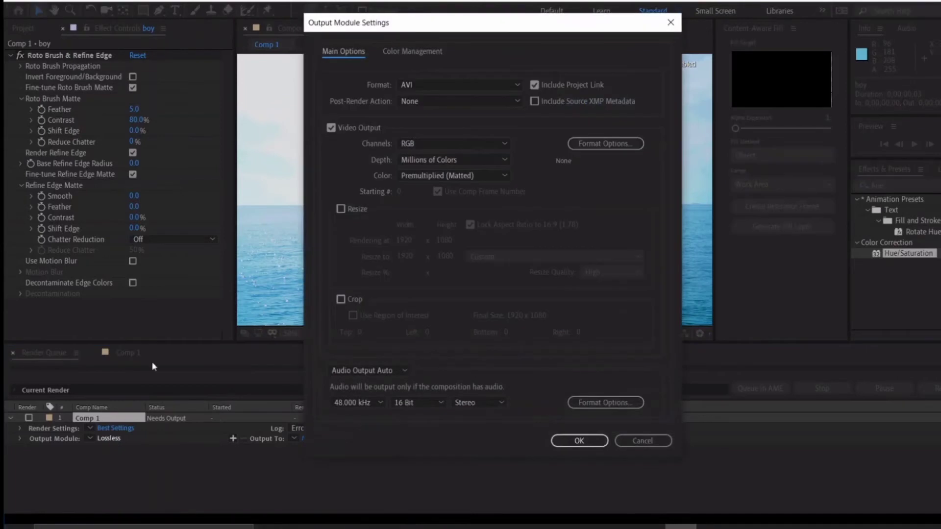
pyautogui.click(425, 83)
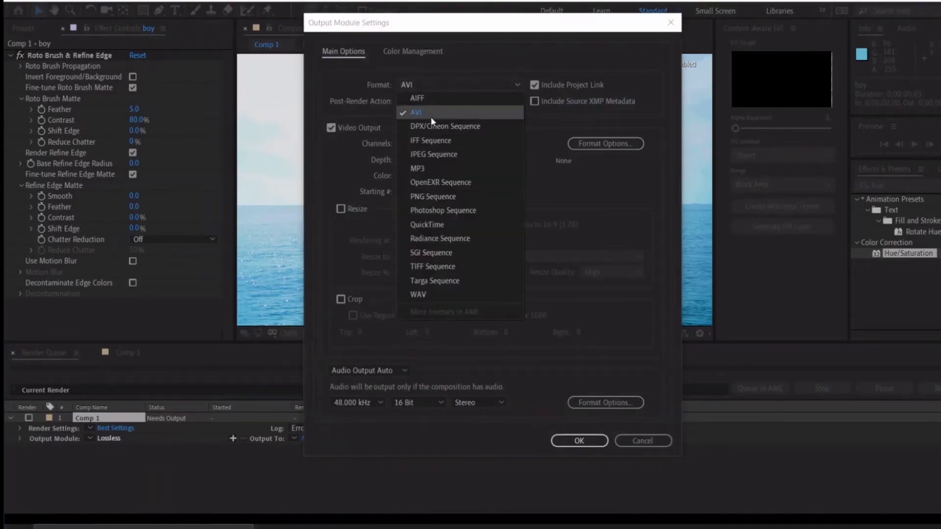
pyautogui.click(456, 196)
pyautogui.click(433, 146)
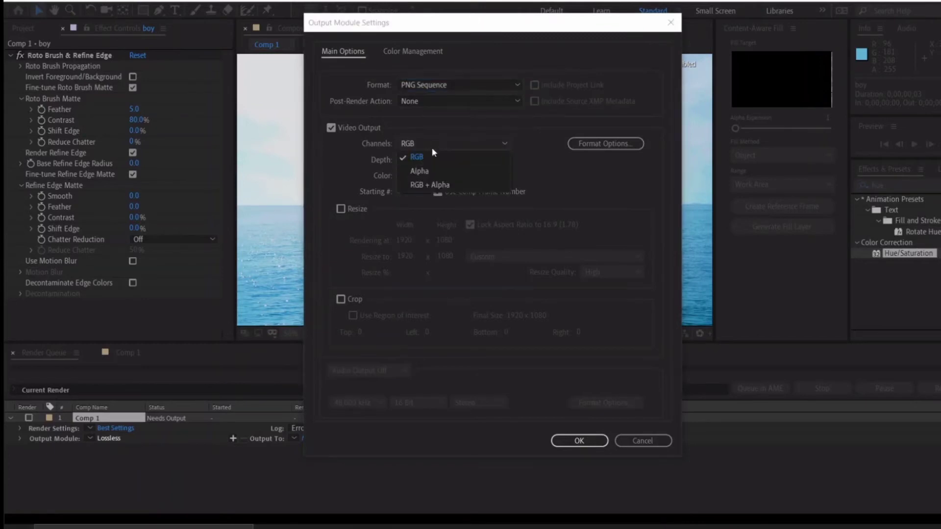
pyautogui.click(418, 185)
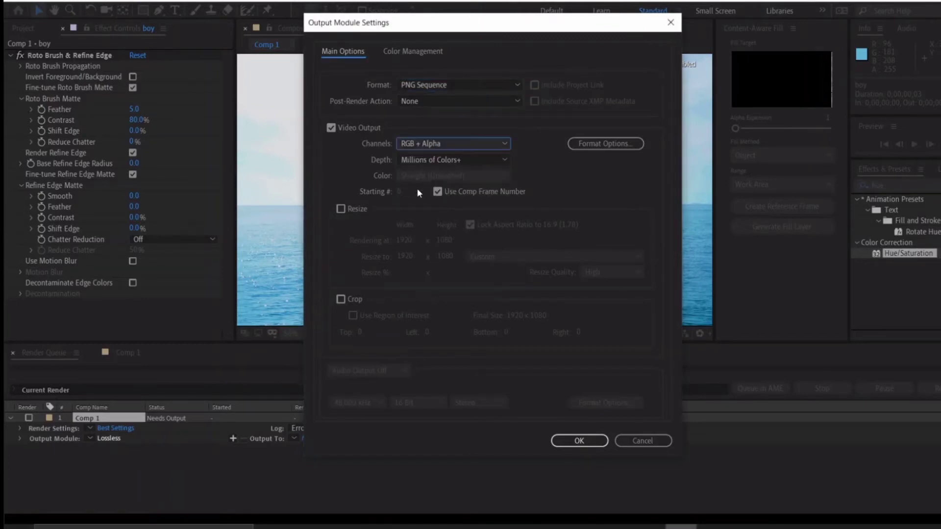
pyautogui.click(579, 443)
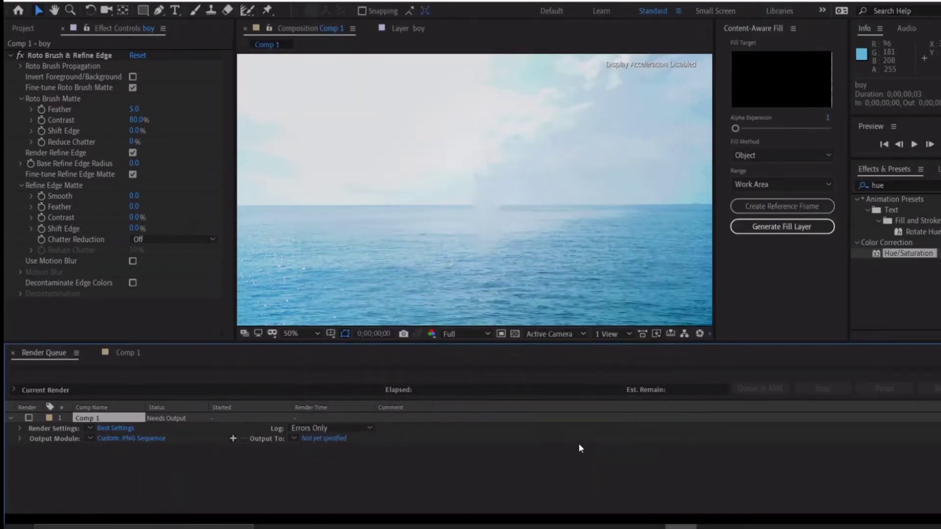
# Save the background output as Comp 1_[#####] in the New folder on the desktop and render it
pyautogui.click(325, 438)
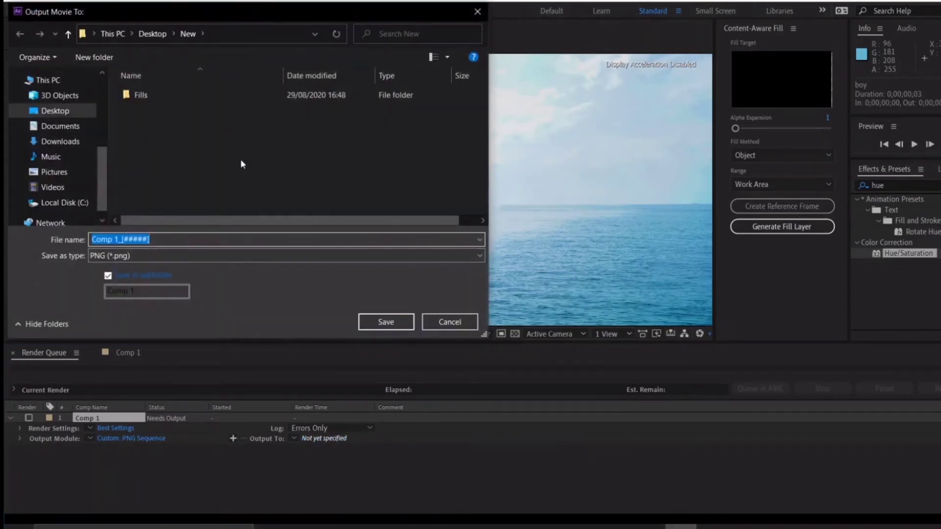
pyautogui.click(385, 322)
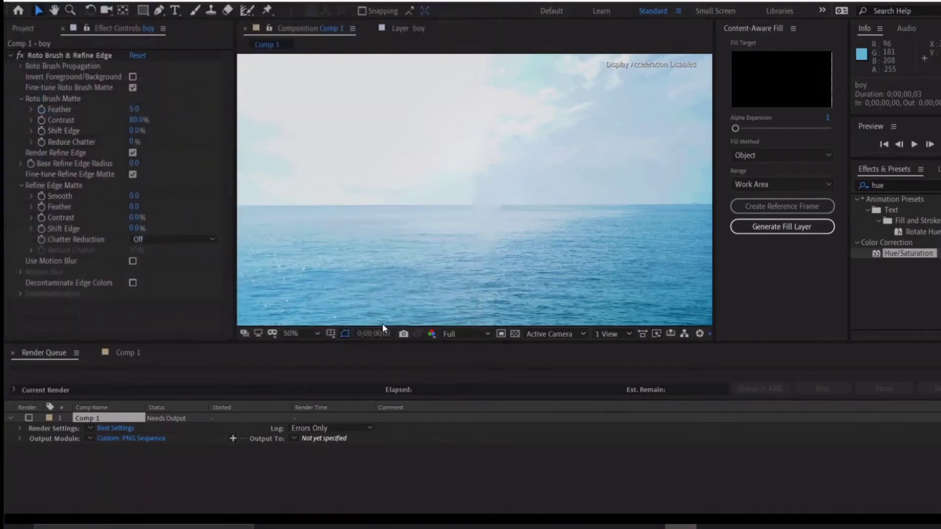
pyautogui.click(932, 389)
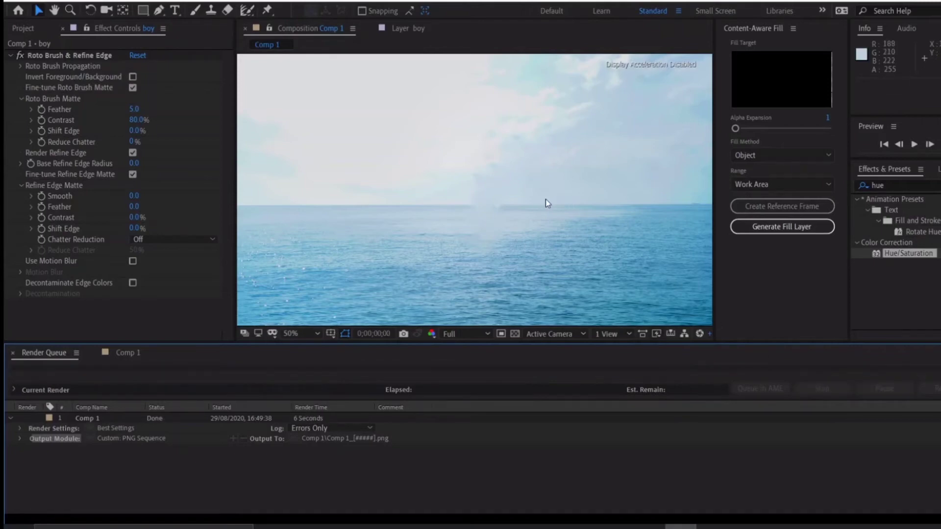
# Hide the Fill and see layers in Comp 1 and show the boy layer
pyautogui.click(119, 357)
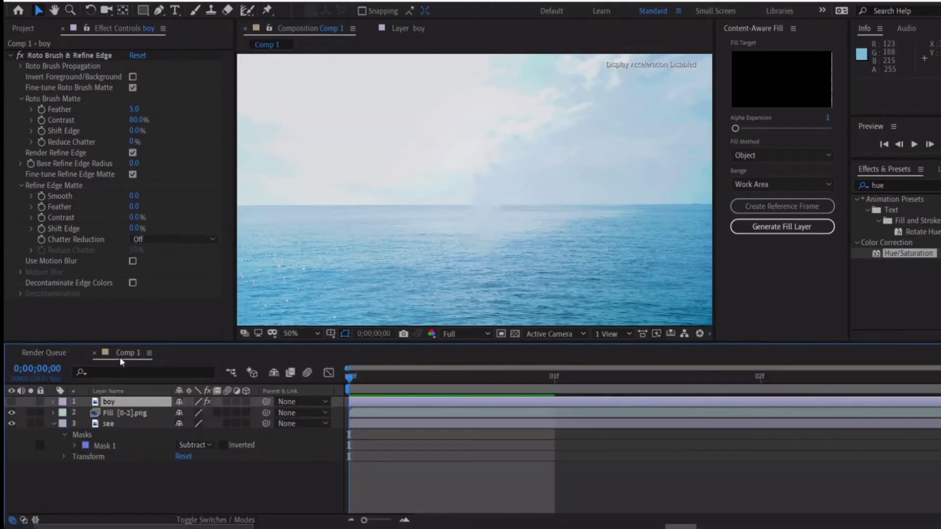
pyautogui.click(11, 413)
pyautogui.click(11, 423)
pyautogui.click(12, 402)
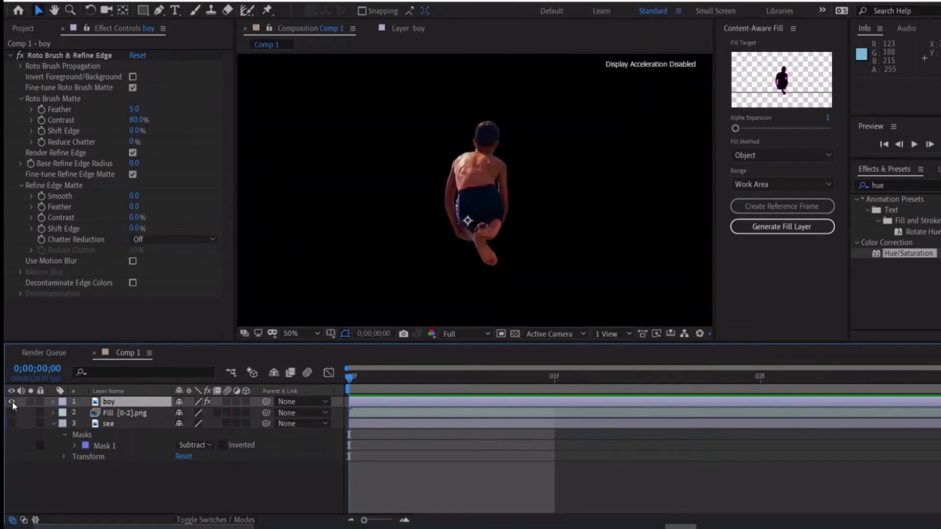
# Add Comp 1 to the render queue again, with output set to PNG Sequence and RGB + Alpha channels
pyautogui.click(13, 2)
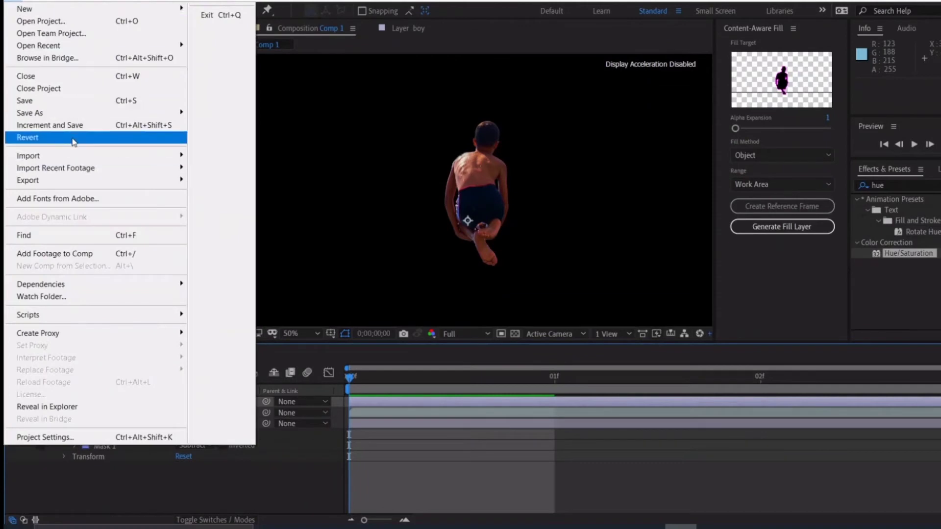
pyautogui.moveTo(74, 180)
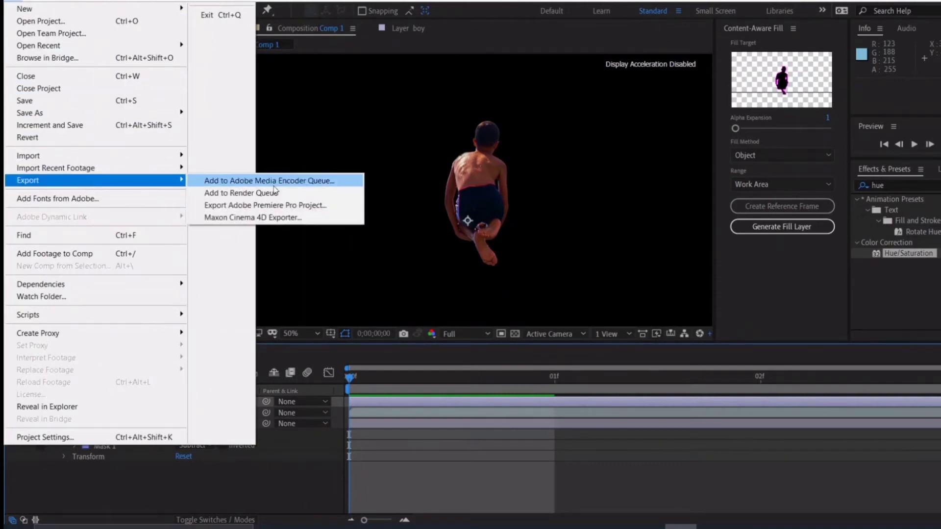
pyautogui.click(287, 192)
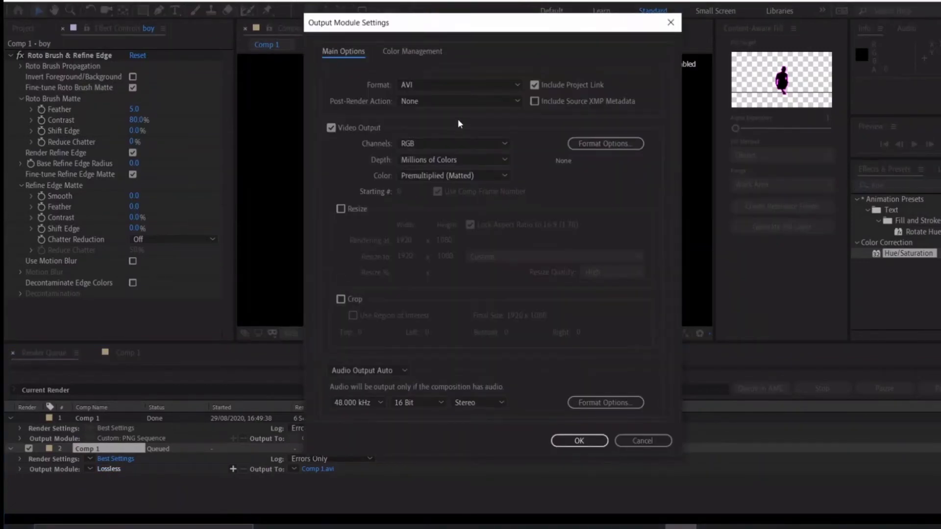
pyautogui.click(444, 86)
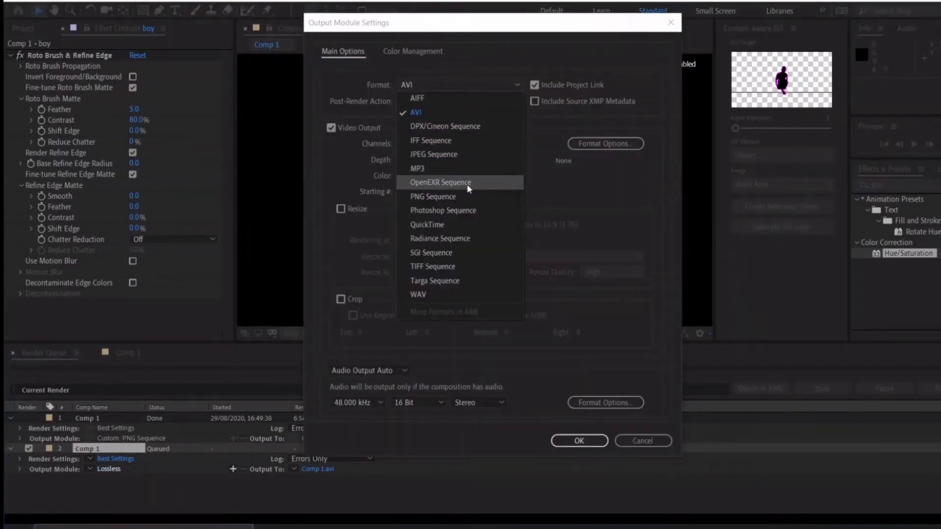
pyautogui.click(464, 196)
pyautogui.click(436, 143)
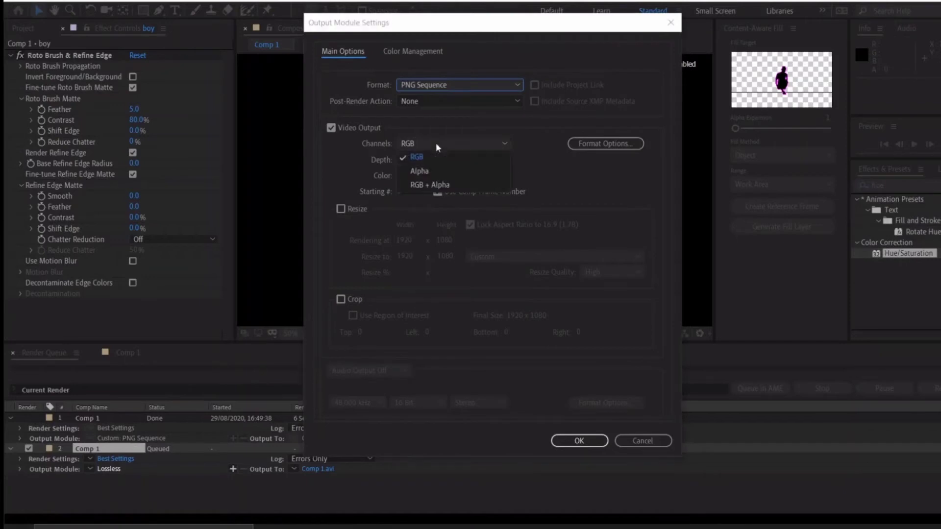
pyautogui.click(433, 182)
pyautogui.click(578, 440)
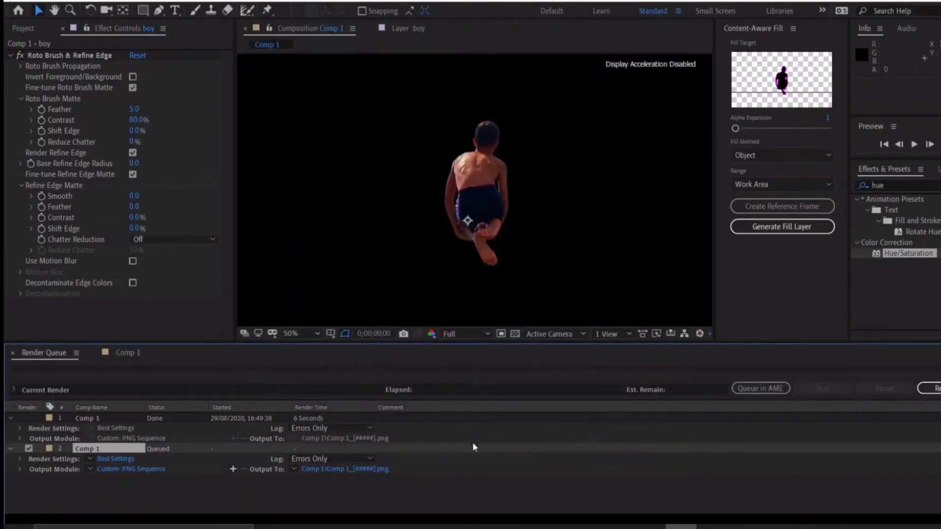
# Name the boy output Comp 1 1_[#####] and render it
pyautogui.click(373, 469)
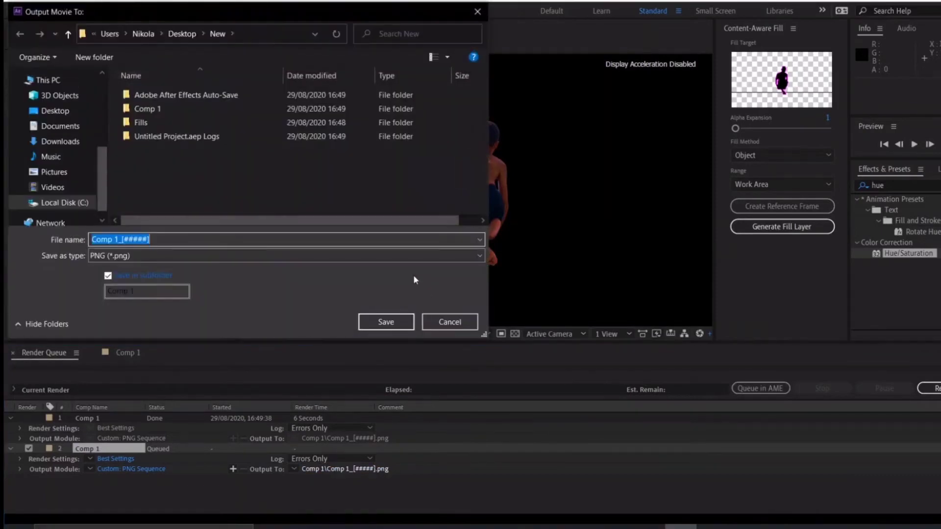
pyautogui.click(118, 239)
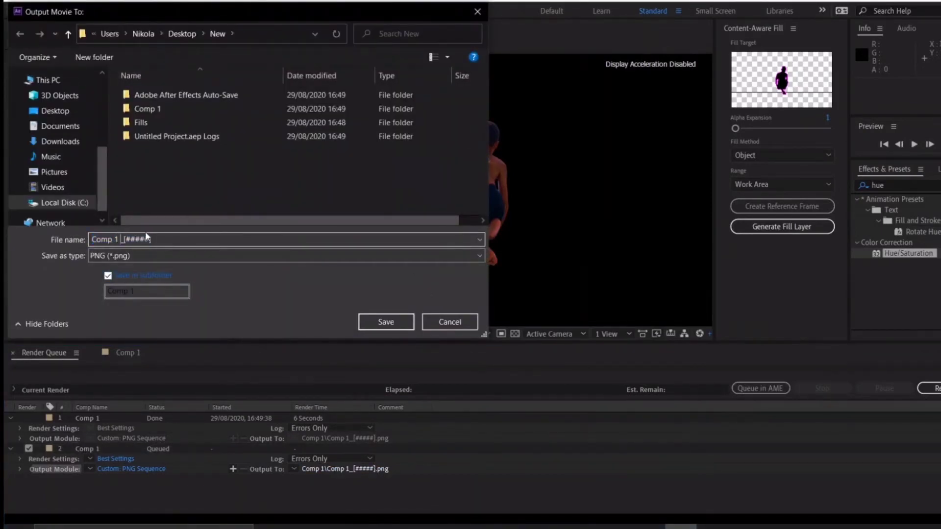
pyautogui.write('1')
pyautogui.click(386, 322)
pyautogui.click(931, 388)
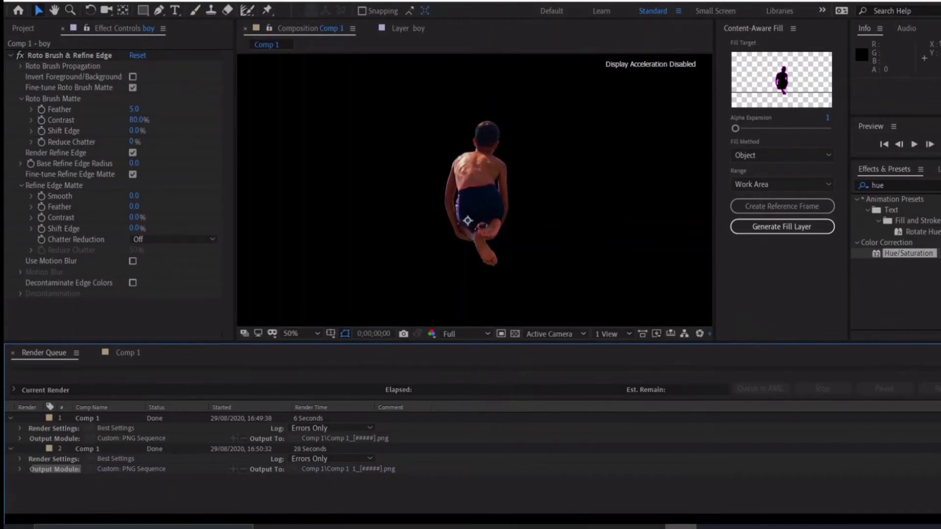
# Create a new composition named final with the HDTV 1080 29.97 preset and a duration of 0;00;10;00
pyautogui.click(127, 355)
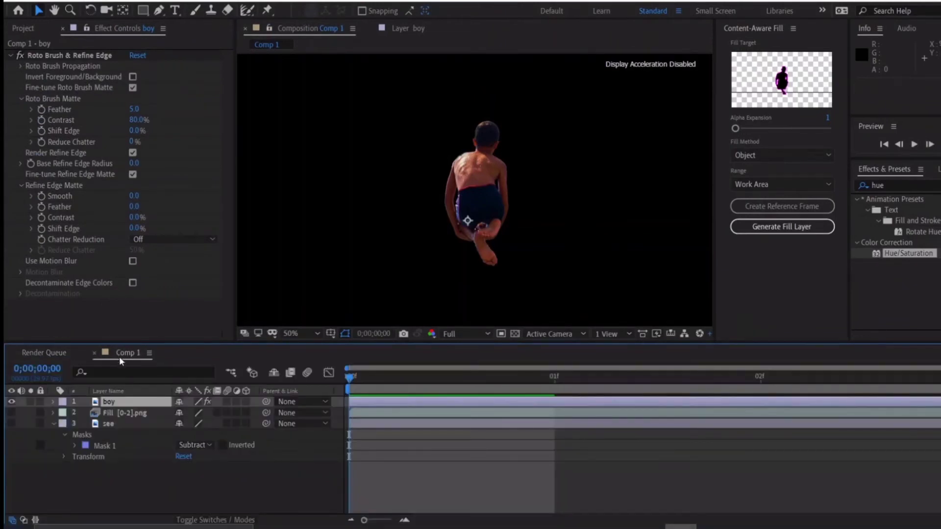
pyautogui.click(24, 29)
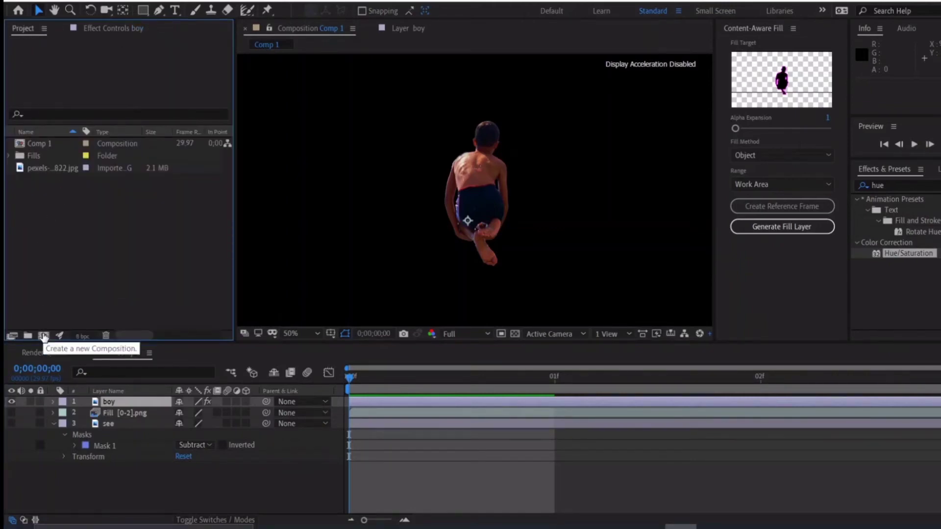
pyautogui.click(43, 336)
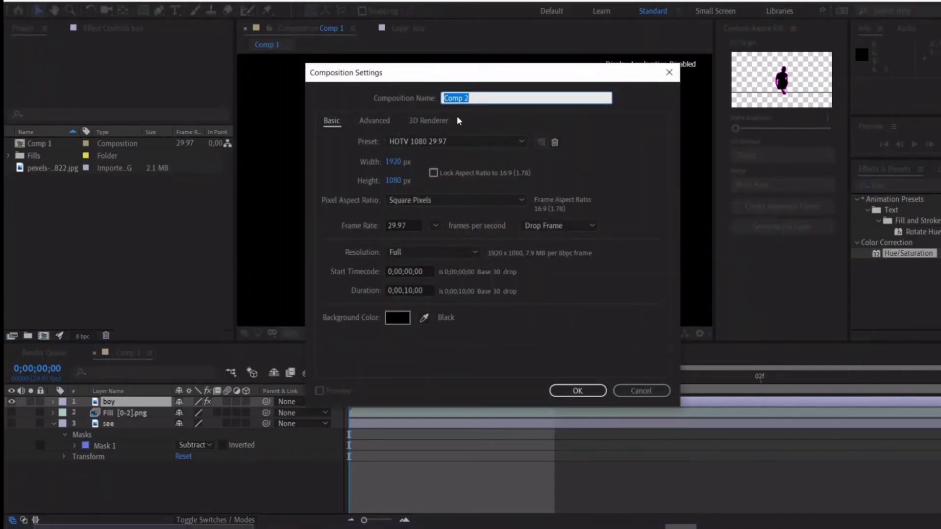
pyautogui.moveTo(469, 98); pyautogui.dragTo(414, 104)
pyautogui.write('final')
pyautogui.click(581, 390)
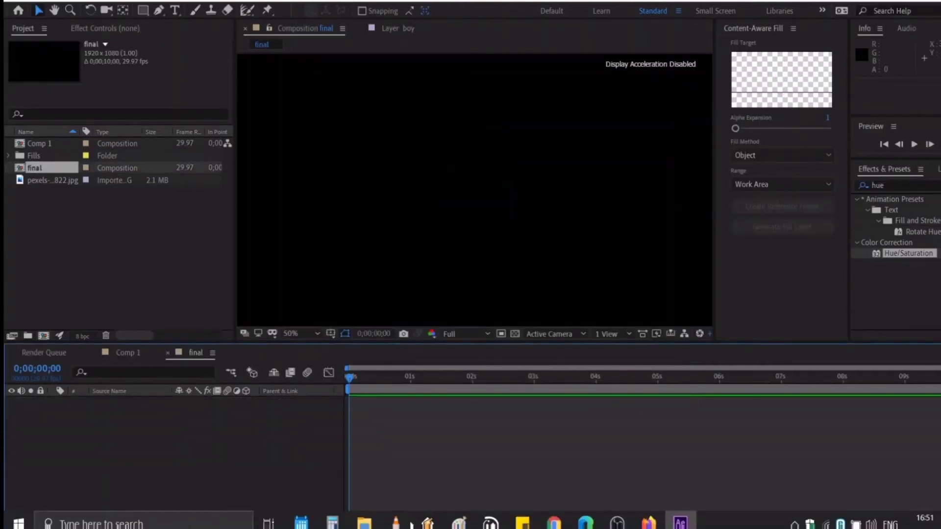
# Bring the rendered images Comp 1 1_00000 and Comp 1_00000 from the Comp 1 folder into the final composition
pyautogui.click(364, 512)
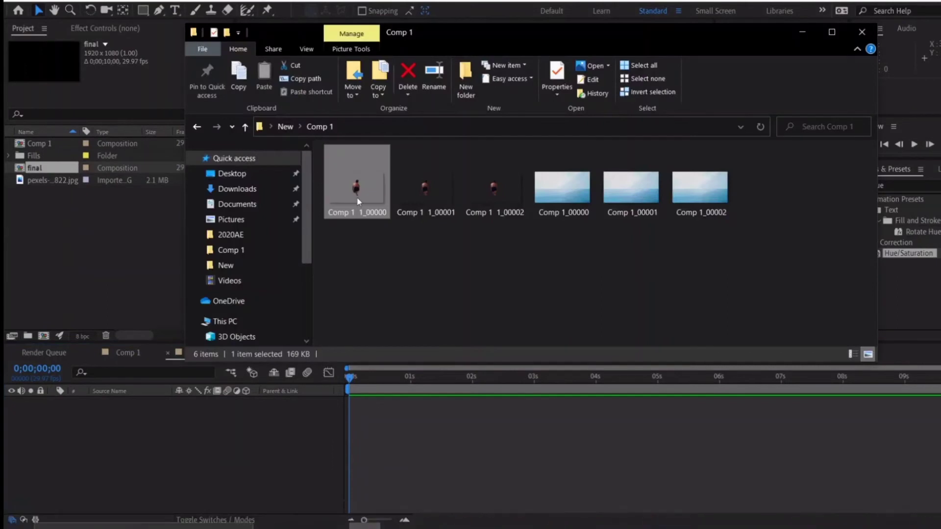
pyautogui.keyDown('ctrl'); pyautogui.click(563, 196); pyautogui.keyUp('ctrl')
pyautogui.moveTo(564, 186); pyautogui.dragTo(187, 452)
# Move the boy image layer above the sea background layer in the final composition
pyautogui.click(122, 405)
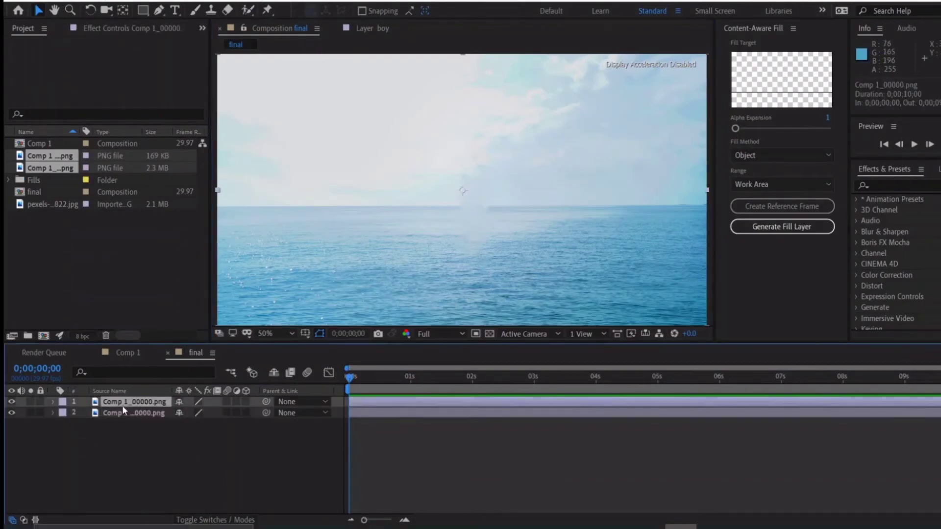
pyautogui.click(124, 414)
pyautogui.moveTo(124, 416); pyautogui.dragTo(130, 397)
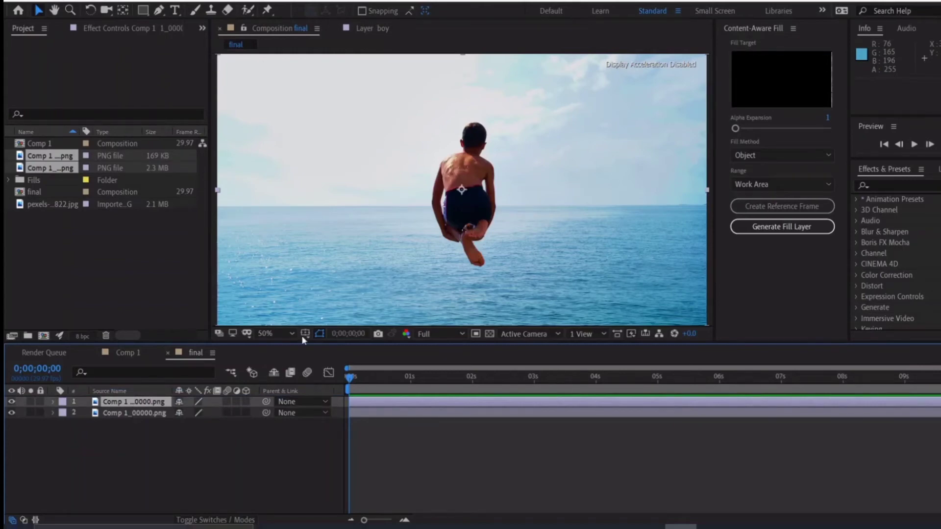
# Activate the Puppet Pin tool and remove Content-Aware Fill from the workspace to enlarge the composition view
pyautogui.click(267, 10)
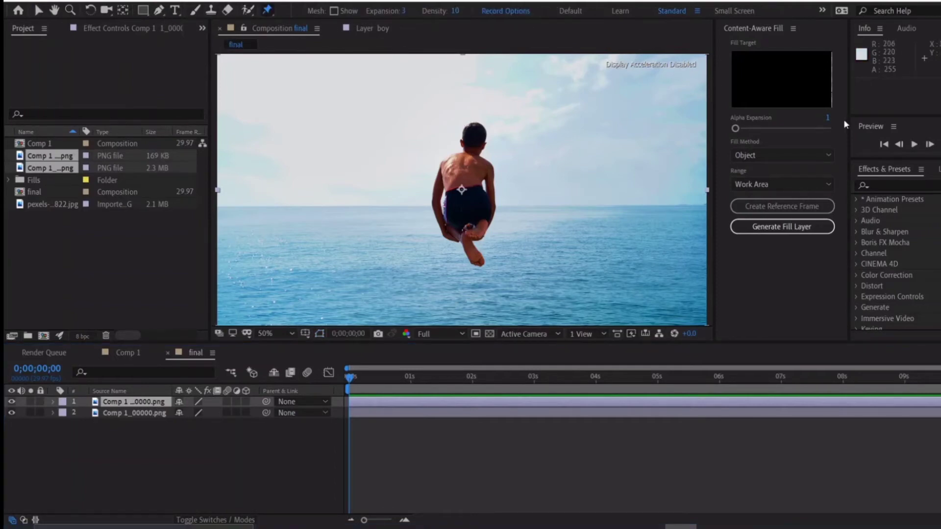
pyautogui.click(225, 1)
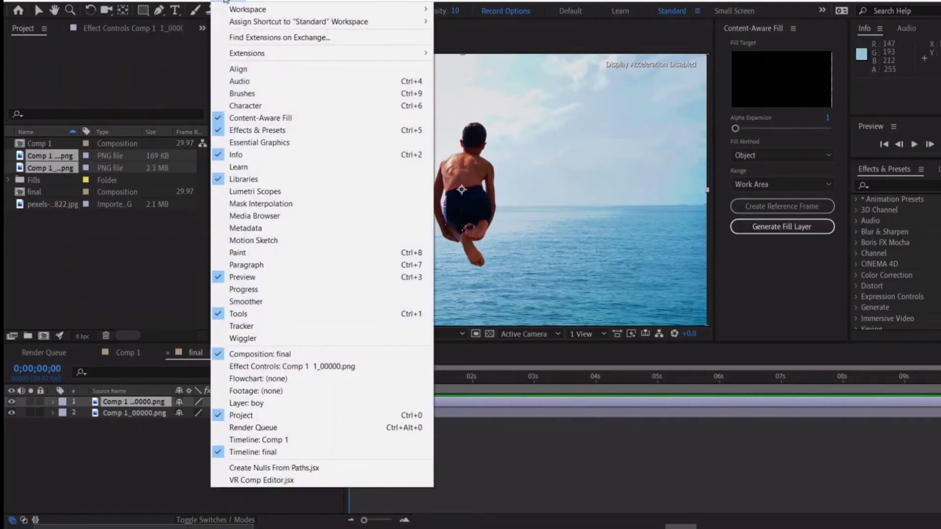
pyautogui.click(257, 118)
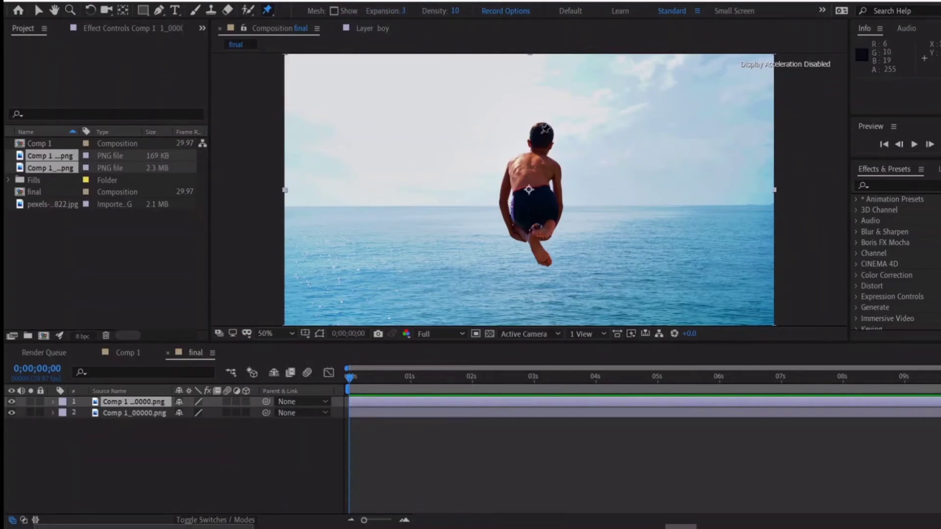
# Place puppet pins on the boy's head, both shoulders, both arms and the lower foot, keeping the head pin selected
pyautogui.click(542, 137)
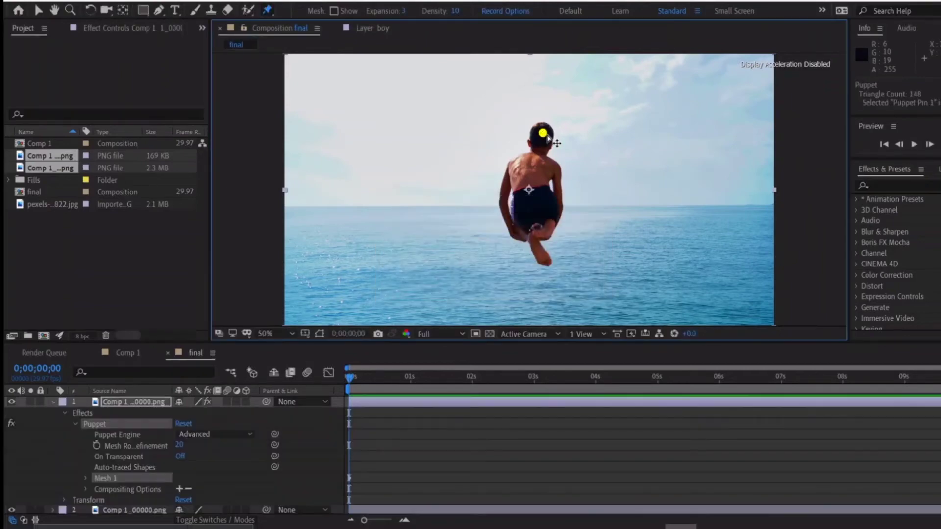
pyautogui.moveTo(543, 137); pyautogui.dragTo(541, 136)
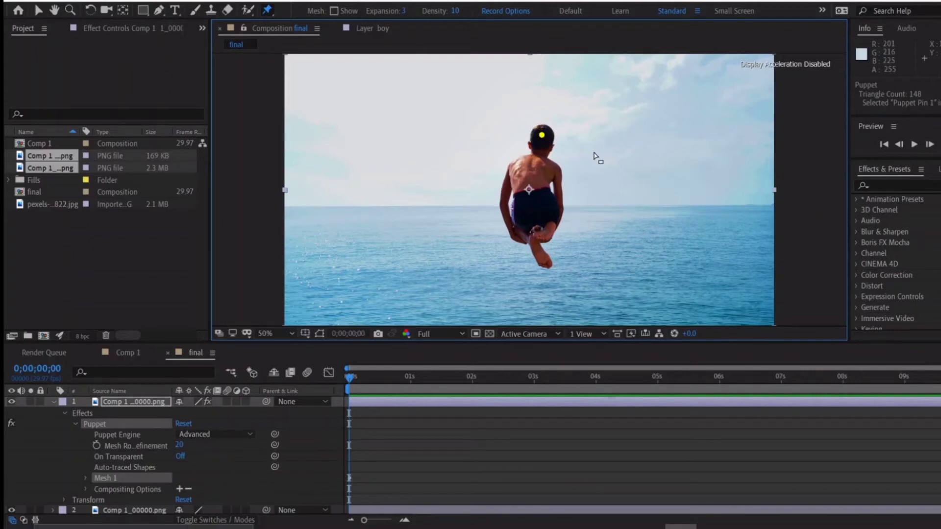
pyautogui.hotkey('ctrl', 'z')
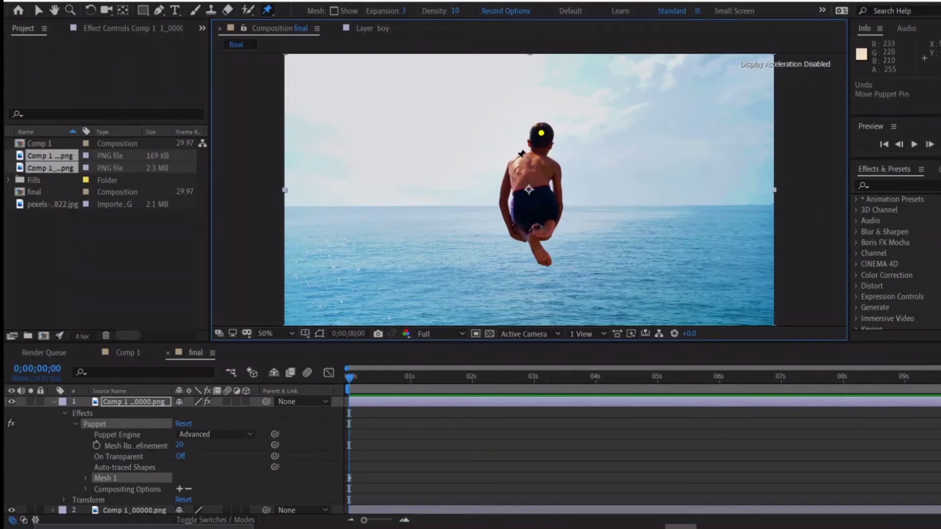
pyautogui.click(514, 165)
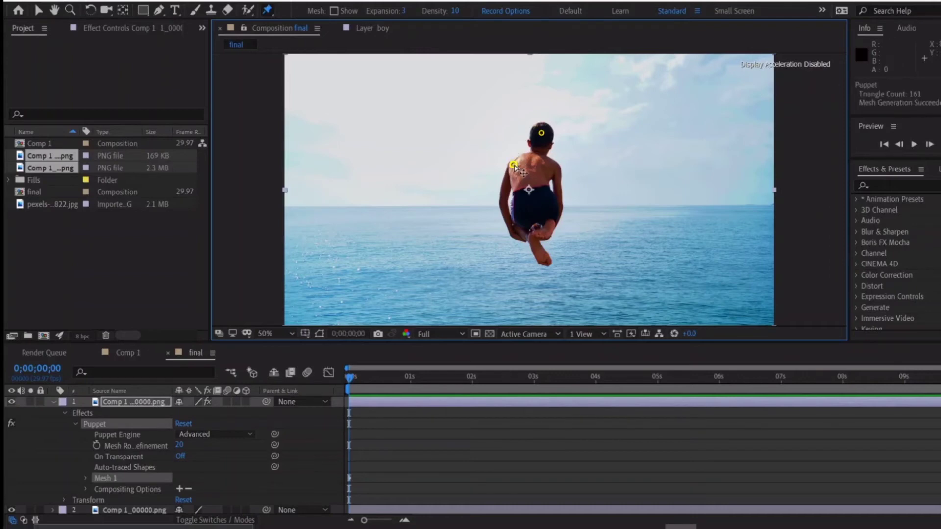
pyautogui.click(555, 168)
pyautogui.click(559, 205)
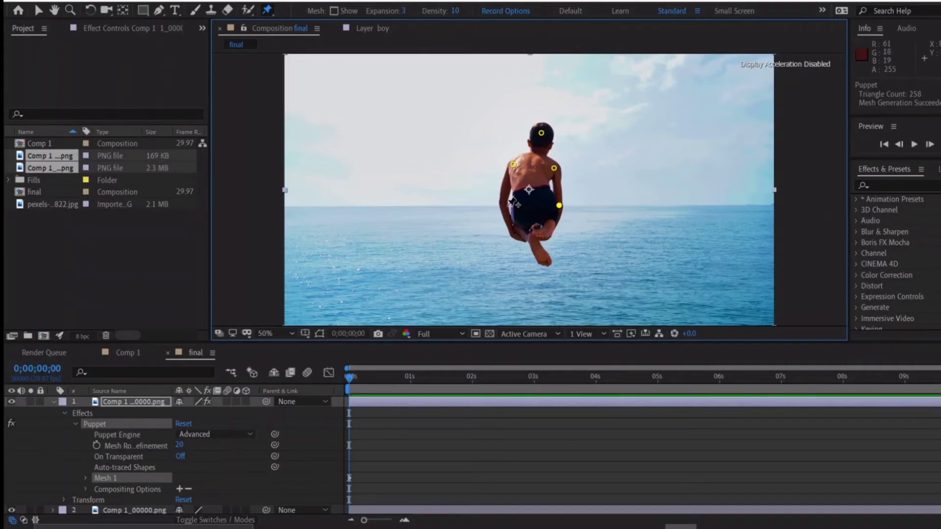
pyautogui.click(506, 206)
pyautogui.click(545, 260)
pyautogui.click(544, 133)
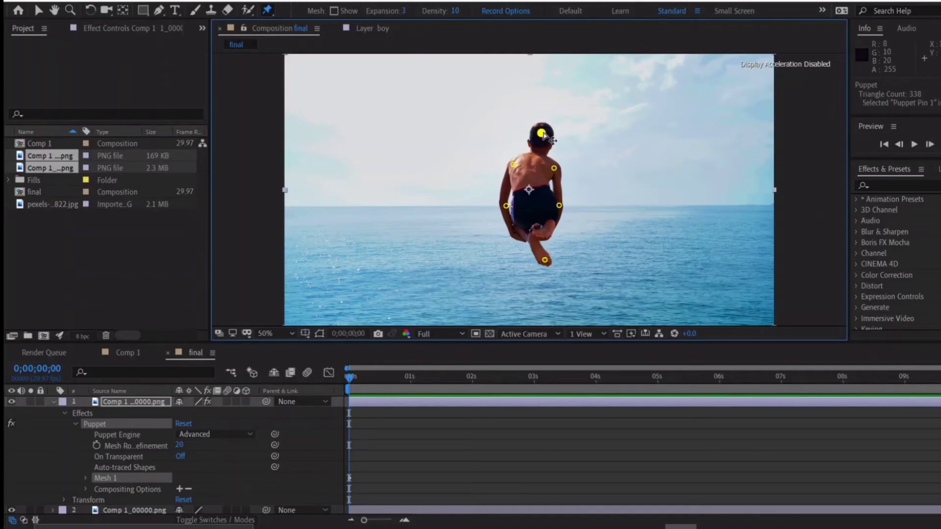
# Try pulling the boy's head puppet pin sideways to test the deformation, and undo the move
pyautogui.moveTo(543, 135); pyautogui.dragTo(609, 145)
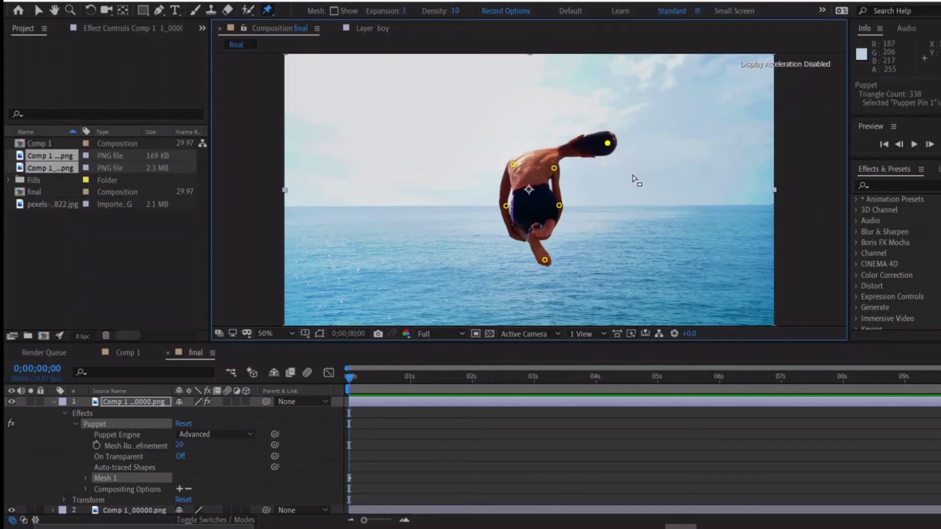
pyautogui.hotkey('ctrl', 'z')
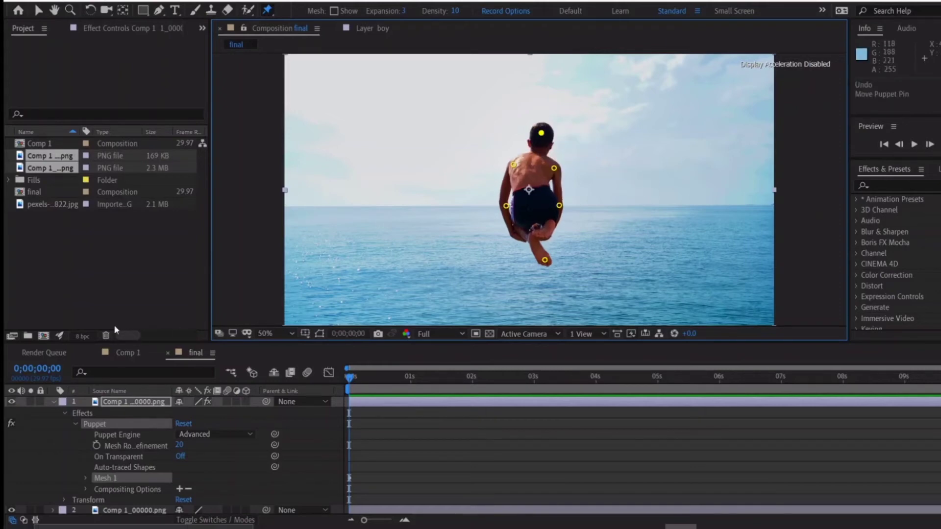
# Collapse the boy layer's effect properties and reselect the head puppet pin with the Puppet Pin tool
pyautogui.click(114, 403)
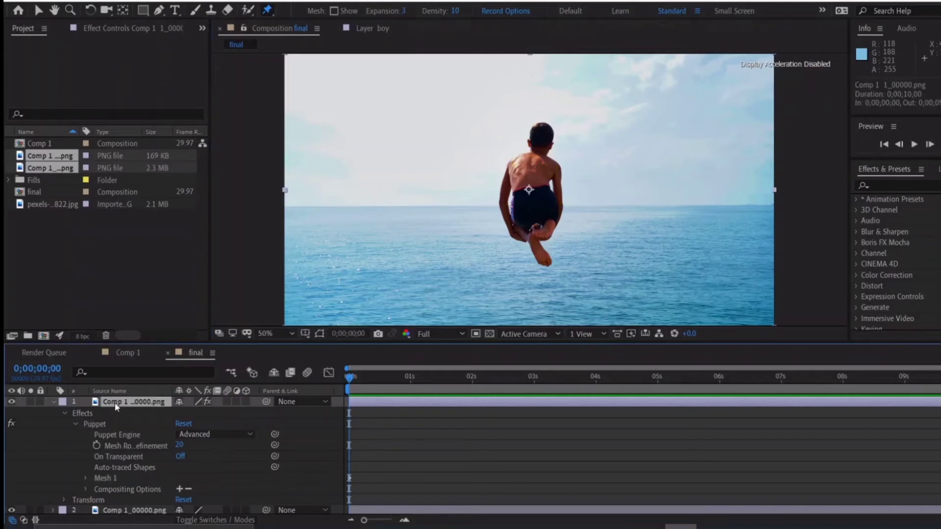
pyautogui.click(66, 414)
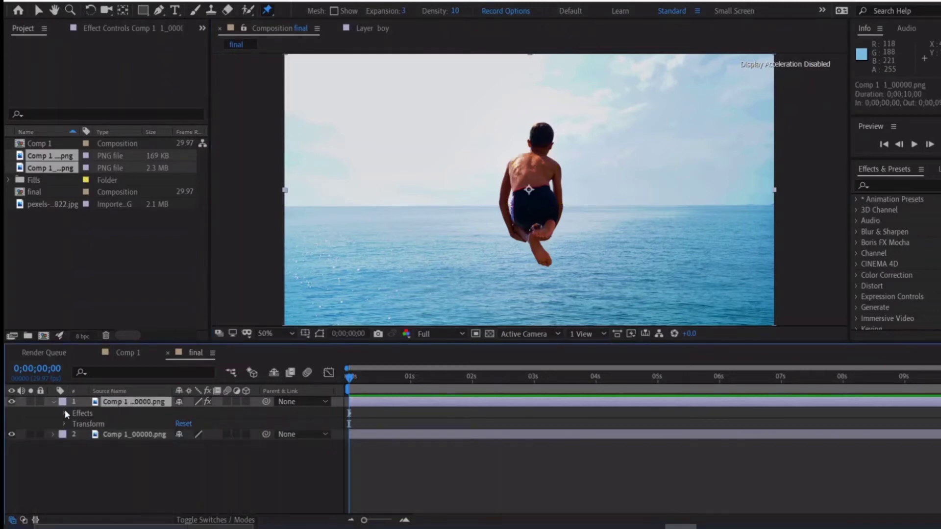
pyautogui.click(268, 13)
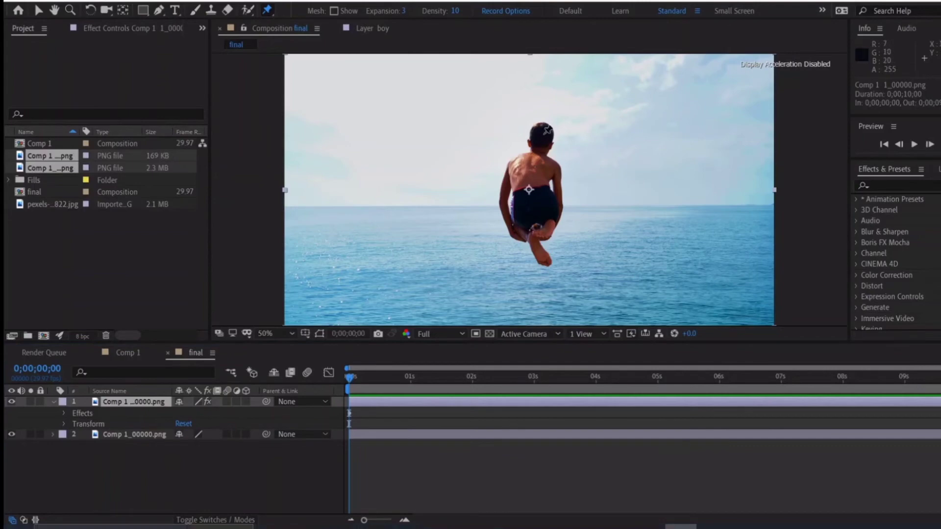
pyautogui.click(542, 133)
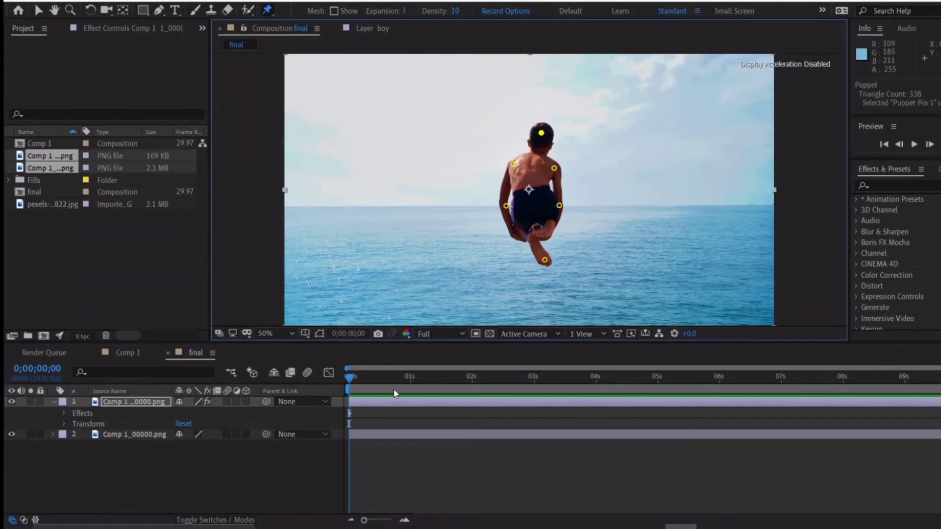
# At 0;00;09;29, lower the boy's head and shoulder puppet pins slightly and raise the foot pin to fold the leg
pyautogui.moveTo(351, 379); pyautogui.dragTo(882, 380)
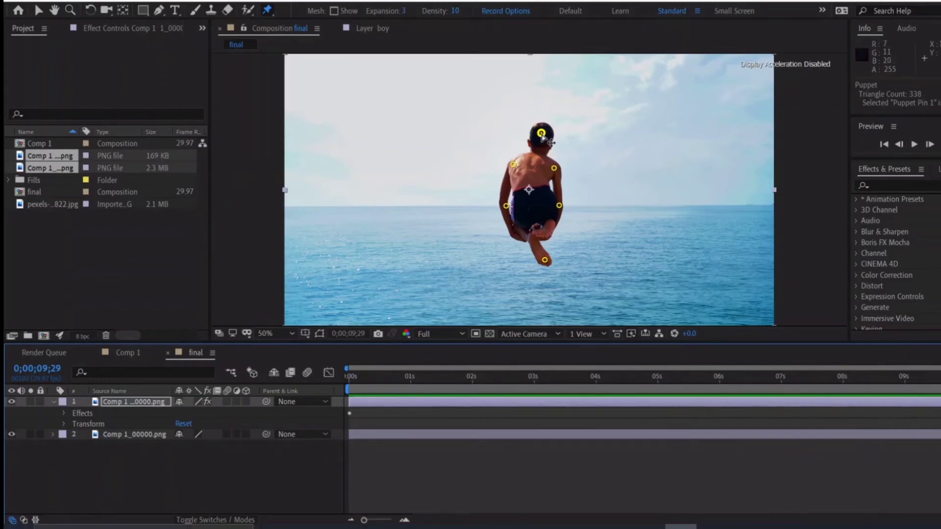
pyautogui.moveTo(542, 136); pyautogui.dragTo(515, 171)
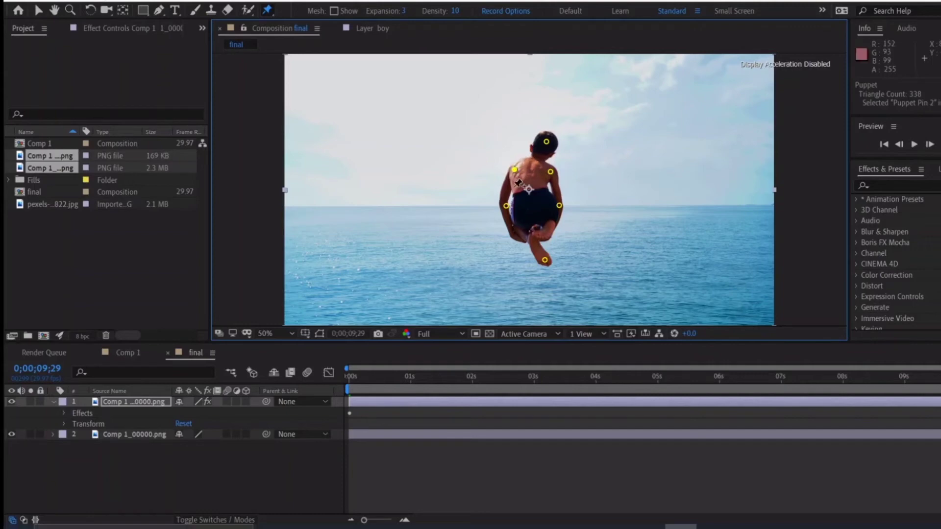
pyautogui.moveTo(508, 210); pyautogui.dragTo(508, 209)
pyautogui.moveTo(544, 260); pyautogui.dragTo(549, 247)
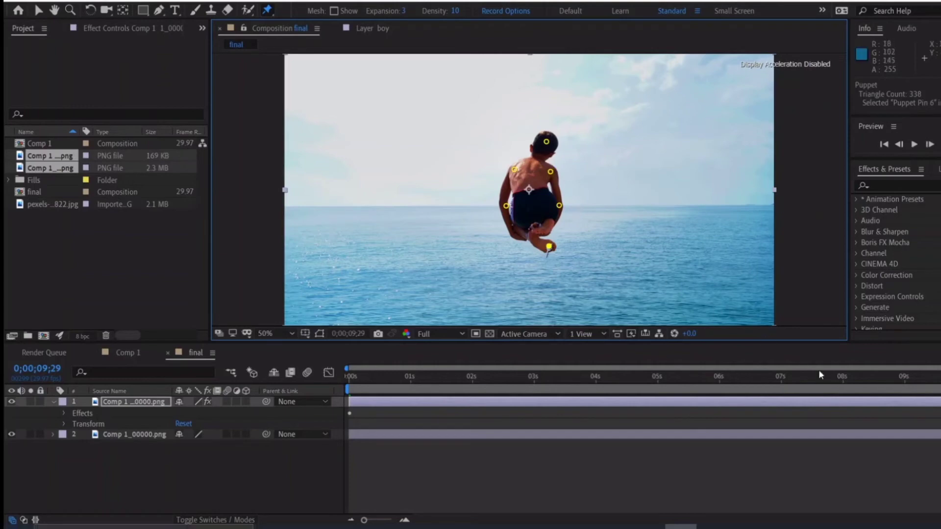
# Preview the boy's puppet pin animation from the start of the timeline
pyautogui.moveTo(764, 376); pyautogui.dragTo(321, 383)
pyautogui.press('space')
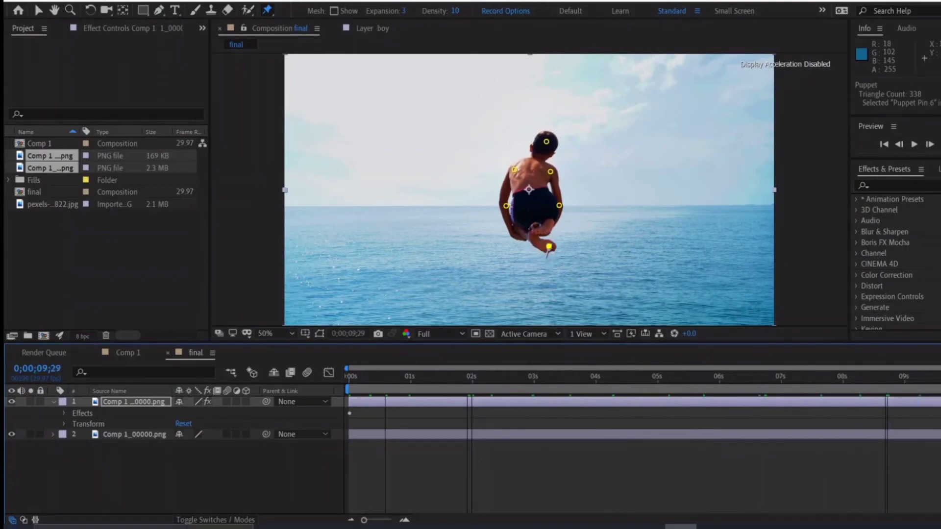
pyautogui.press('space')
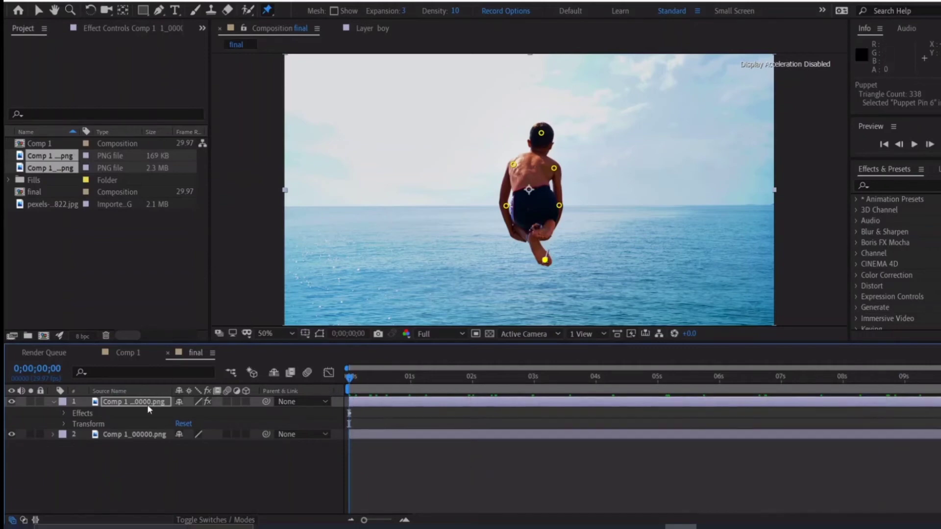
# Keyframe the boy layer's position at the first frame and lower it to 960, 729 at 0;00;09;29
pyautogui.press('s')
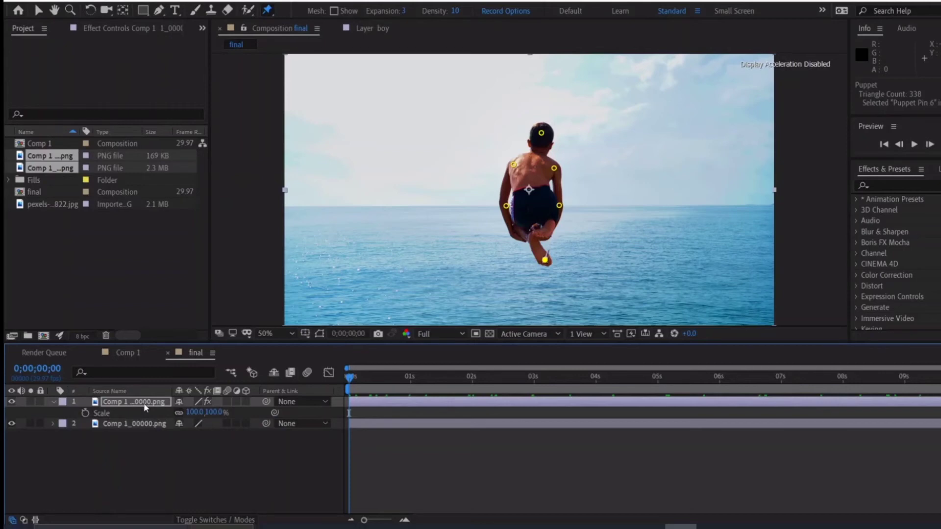
pyautogui.press('p')
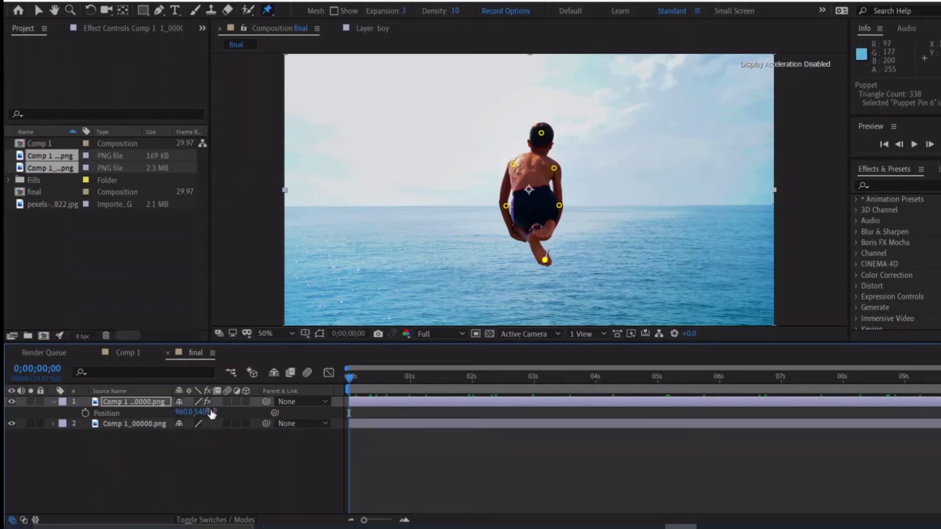
pyautogui.moveTo(349, 381); pyautogui.dragTo(936, 376)
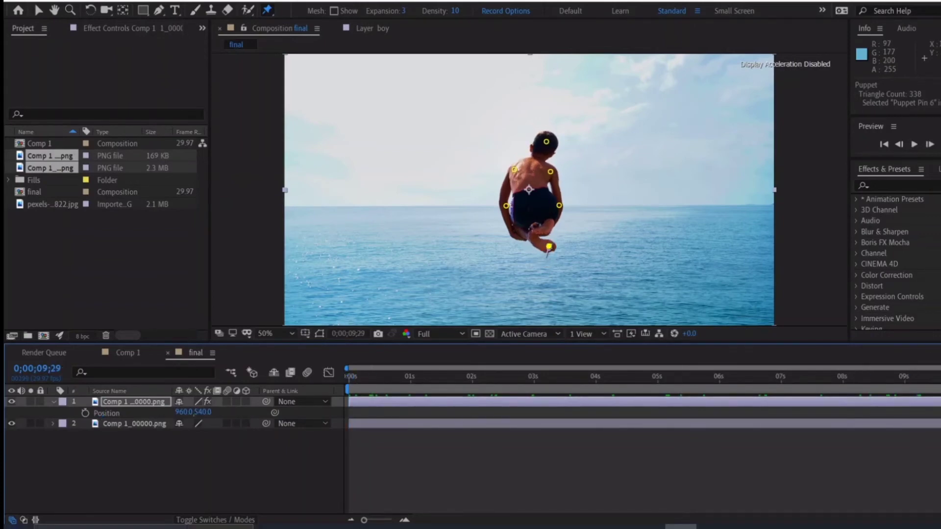
pyautogui.press('Home')
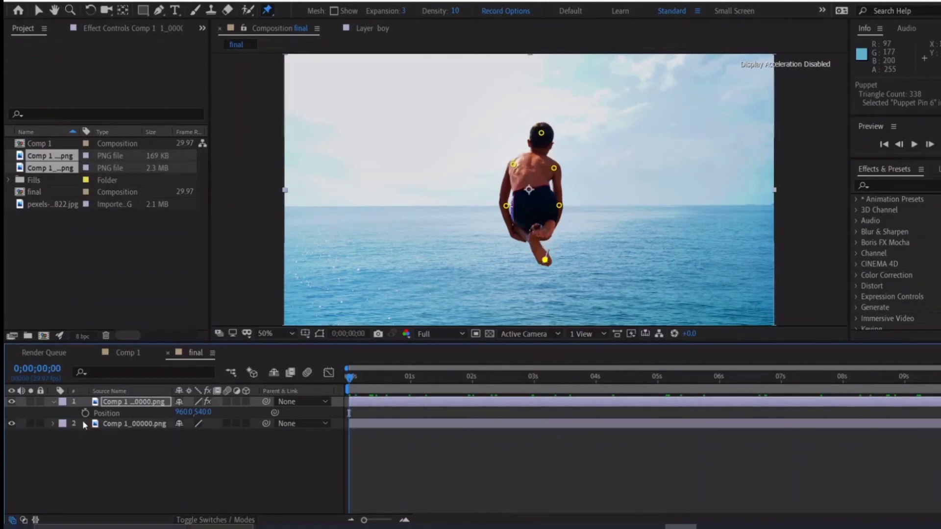
pyautogui.click(86, 414)
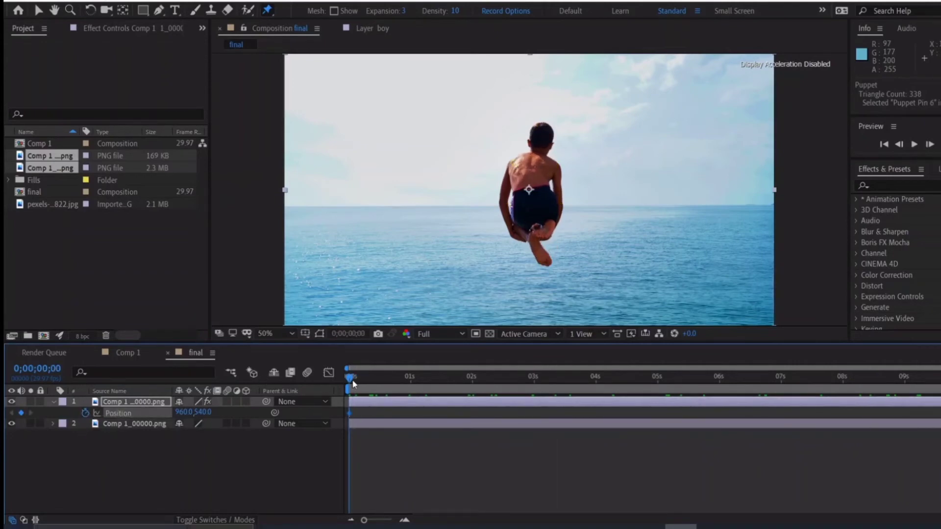
pyautogui.press('End')
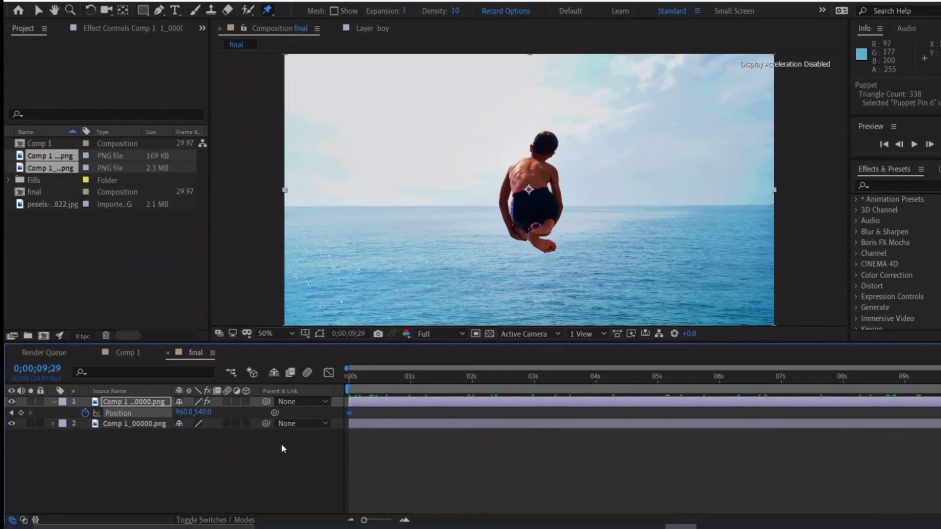
pyautogui.moveTo(202, 416); pyautogui.dragTo(322, 412)
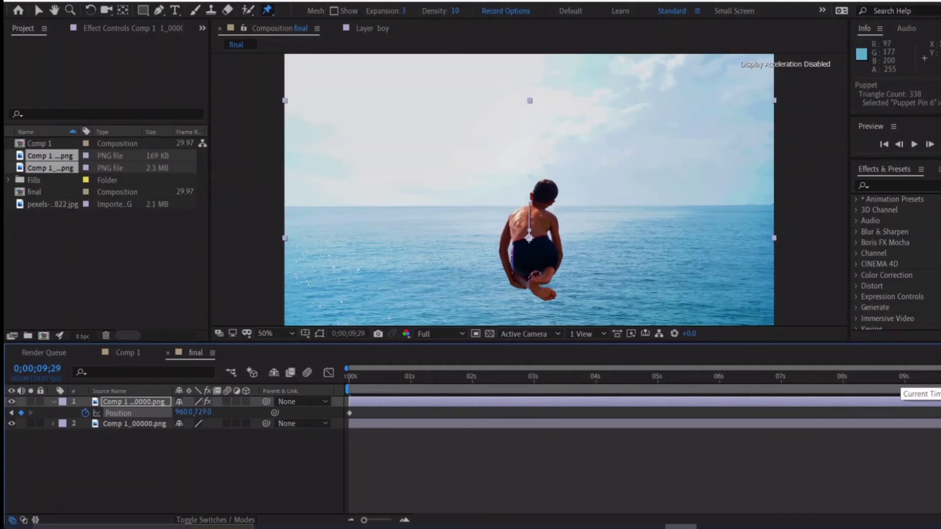
pyautogui.moveTo(931, 376); pyautogui.dragTo(318, 375)
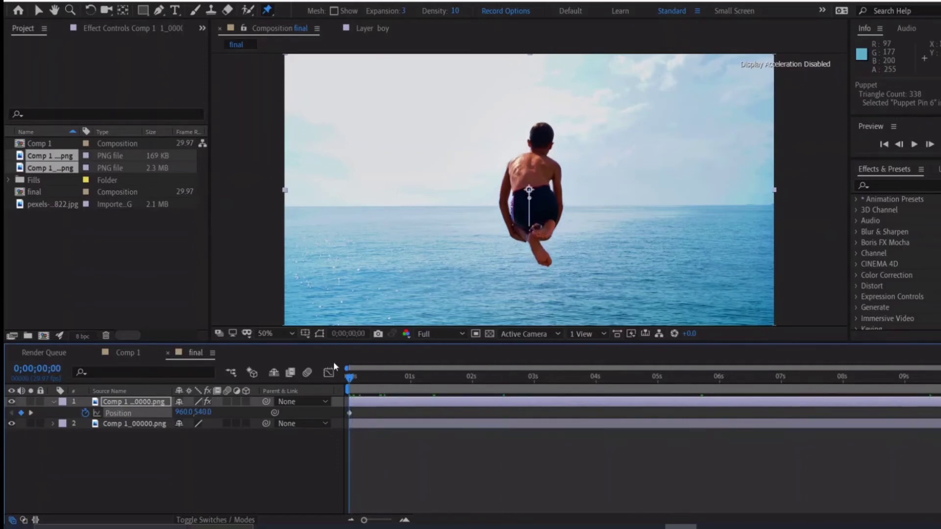
# Reveal the Scale property of the sea background layer
pyautogui.click(122, 428)
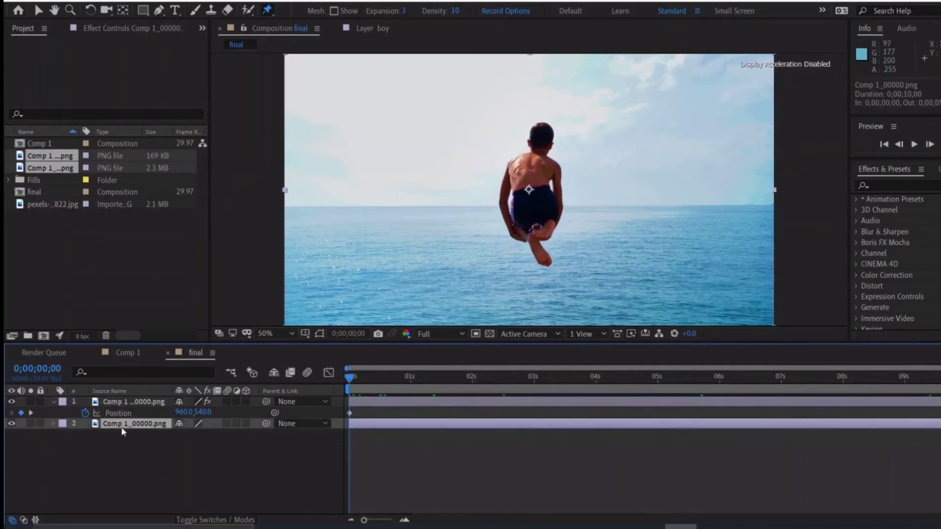
pyautogui.press('s')
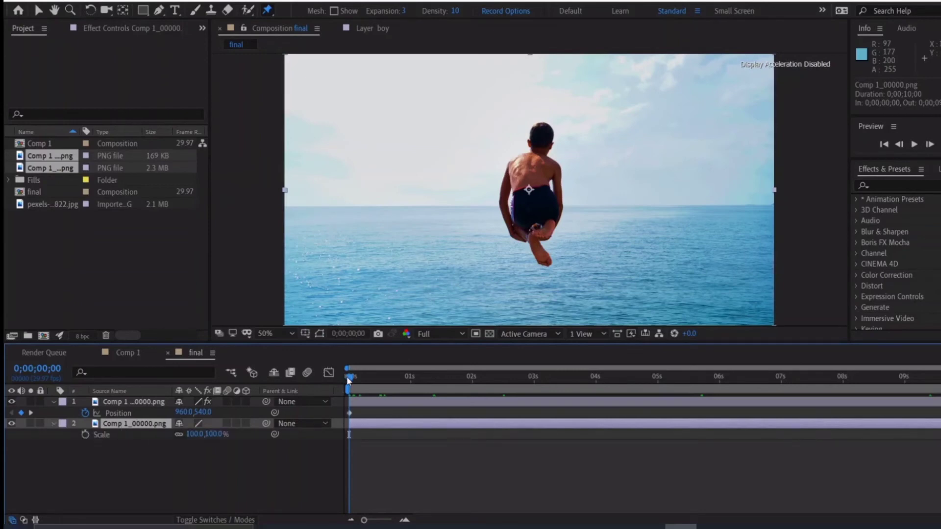
pyautogui.moveTo(348, 380); pyautogui.dragTo(934, 380)
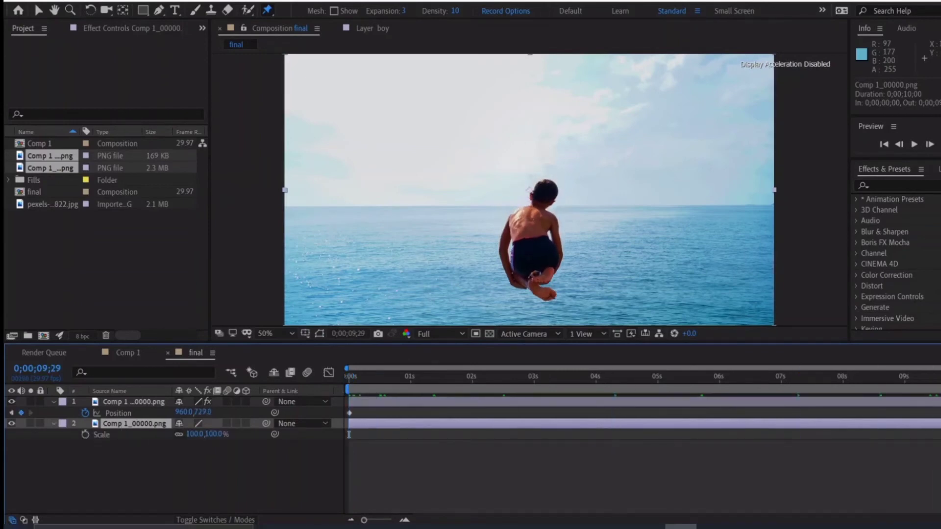
pyautogui.moveTo(210, 435); pyautogui.dragTo(231, 435)
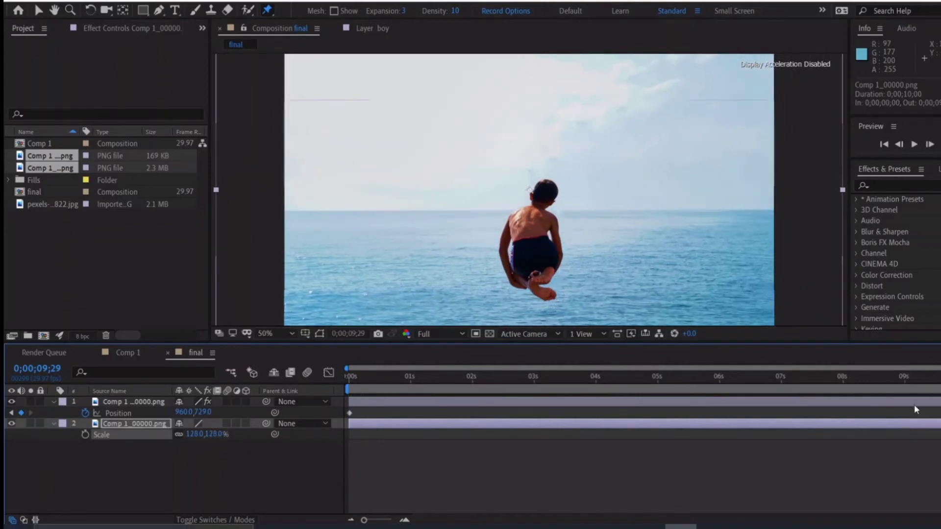
pyautogui.moveTo(931, 380)
pyautogui.mouseDown()
pyautogui.moveTo(703, 381)
pyautogui.moveTo(936, 381)
pyautogui.mouseUp()
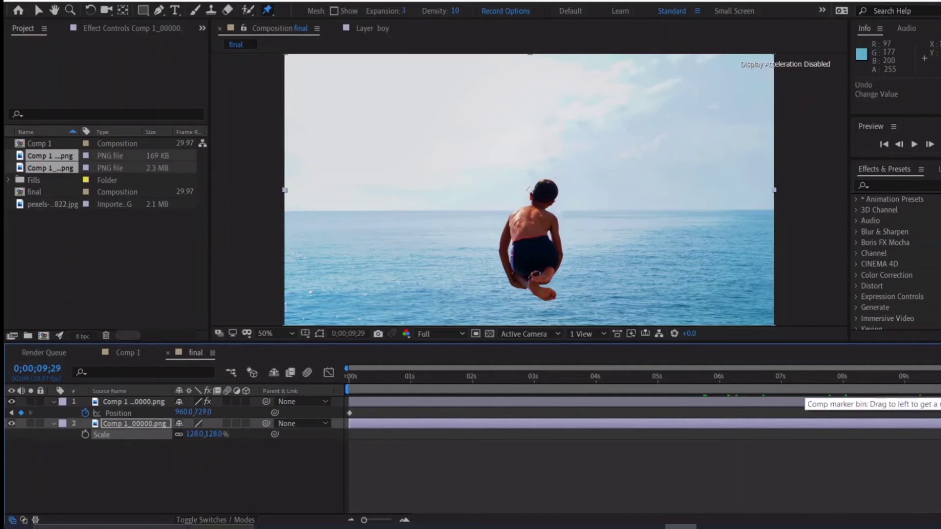
pyautogui.hotkey('ctrl', 'z')
pyautogui.click(85, 435)
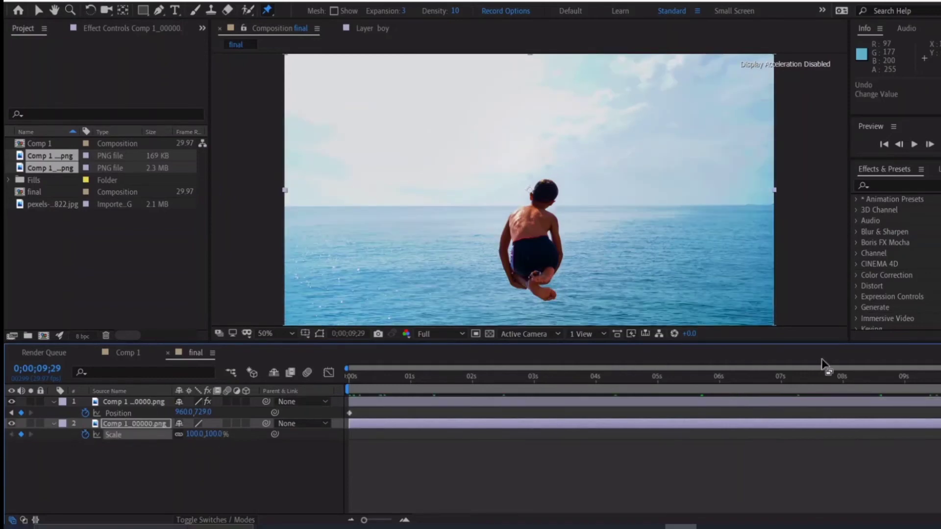
pyautogui.hotkey('ctrl', 'z')
# Keyframe the sea background's scale at 100% on the first frame and 128% at 0;00;09;29
pyautogui.moveTo(786, 382); pyautogui.dragTo(285, 381)
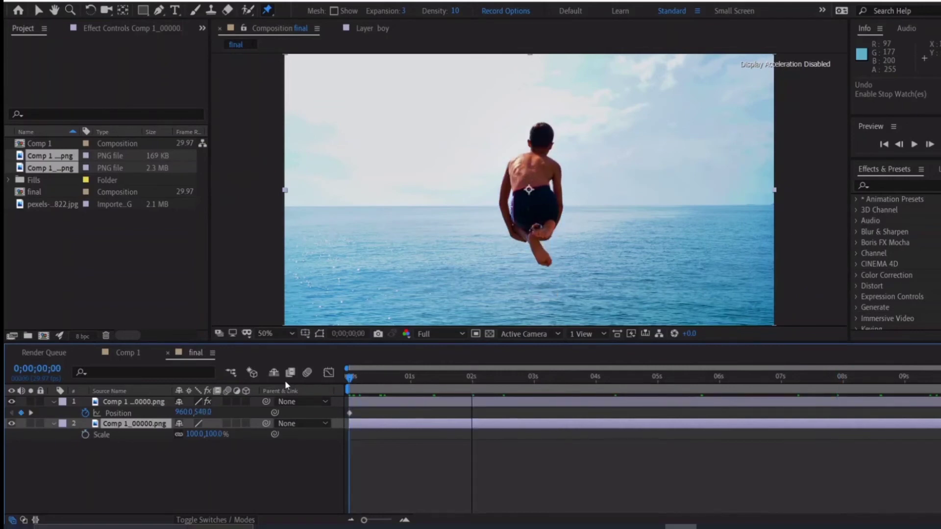
pyautogui.click(85, 434)
pyautogui.moveTo(358, 372); pyautogui.dragTo(939, 407)
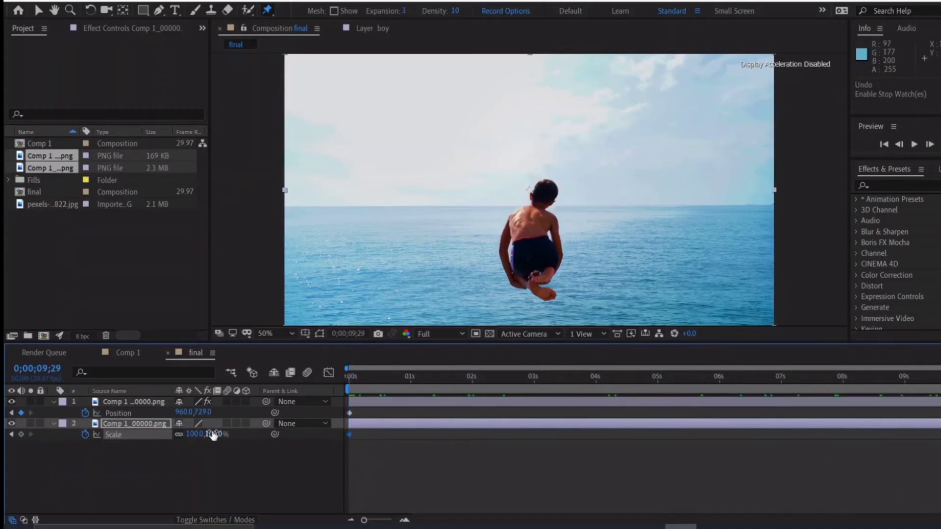
pyautogui.moveTo(213, 434); pyautogui.dragTo(230, 434)
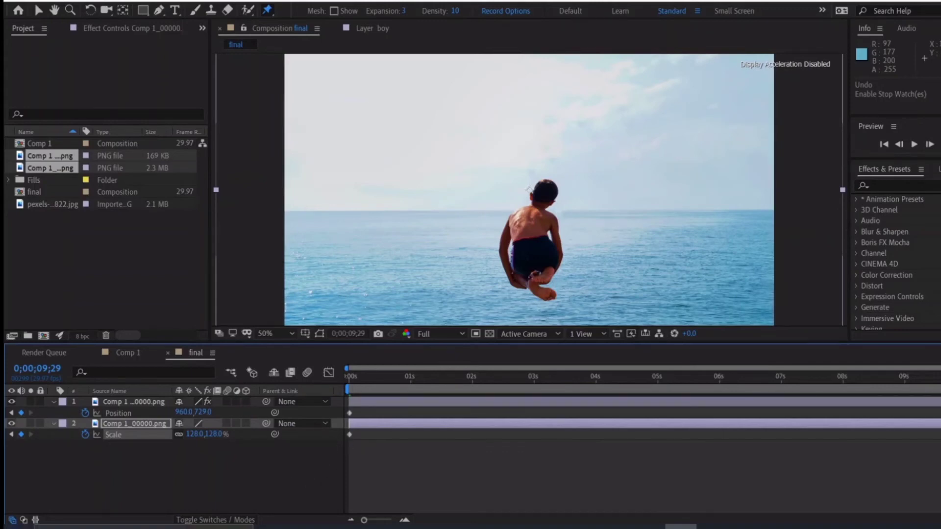
# Preview the boy's fall together with the background zoom, and return to the first frame
pyautogui.moveTo(868, 381); pyautogui.dragTo(328, 379)
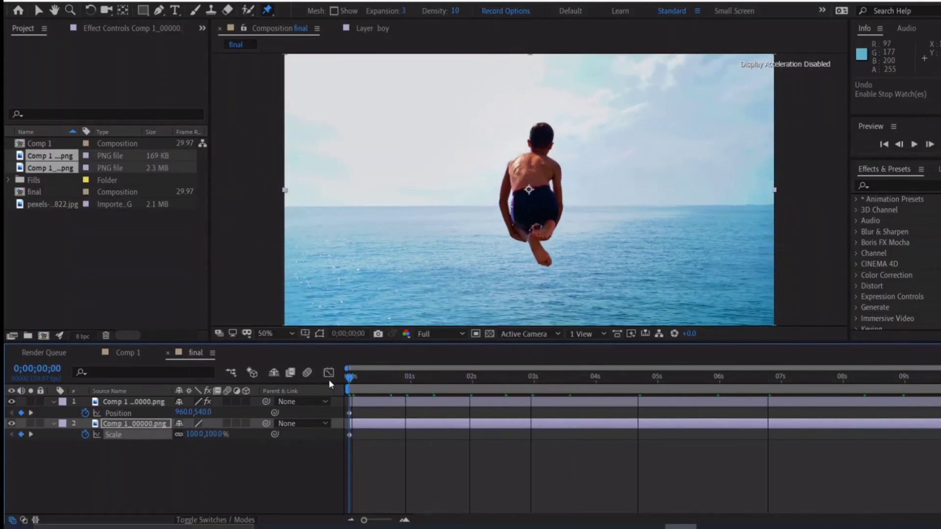
pyautogui.press('space')
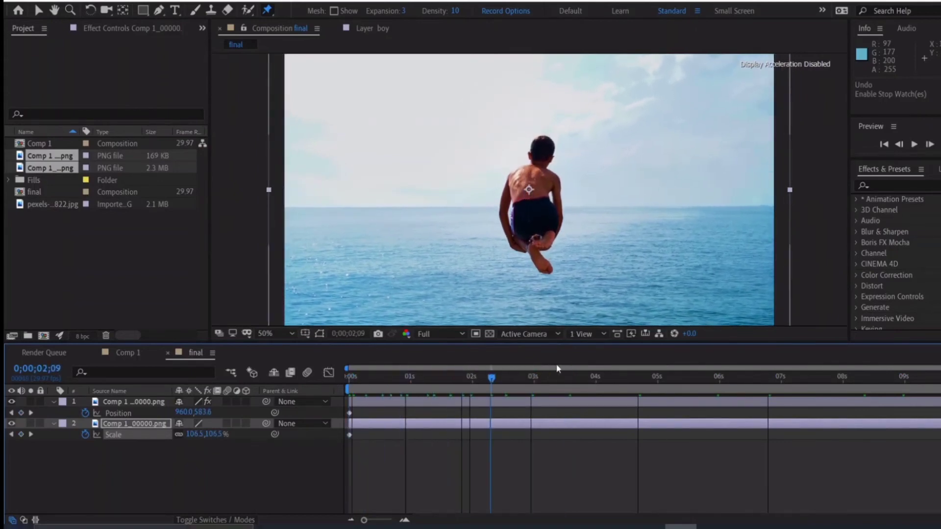
pyautogui.moveTo(556, 366); pyautogui.dragTo(322, 379)
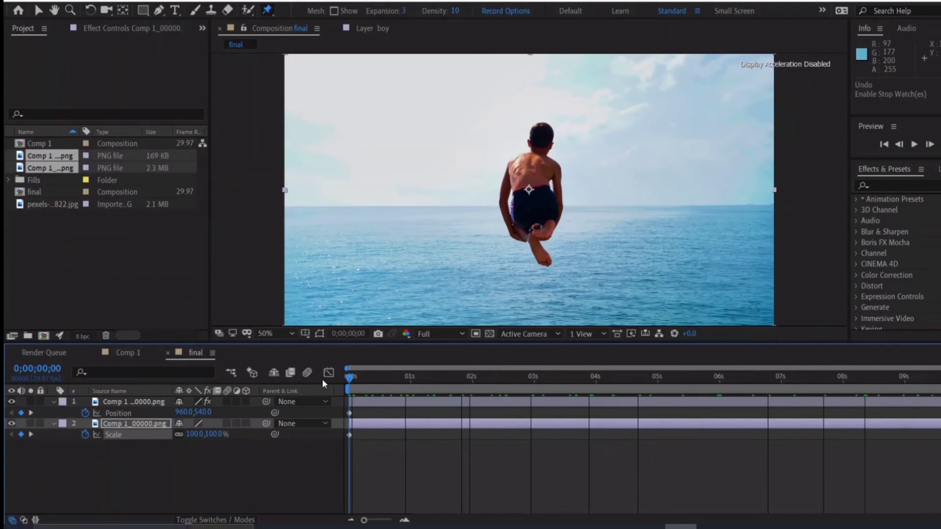
# Reduce the composition's preview resolution to Third
pyautogui.click(461, 333)
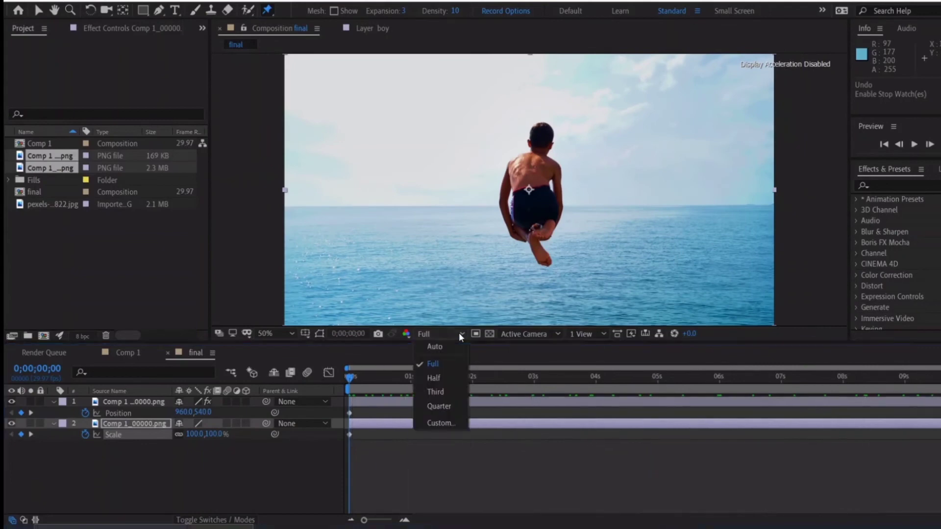
pyautogui.click(442, 392)
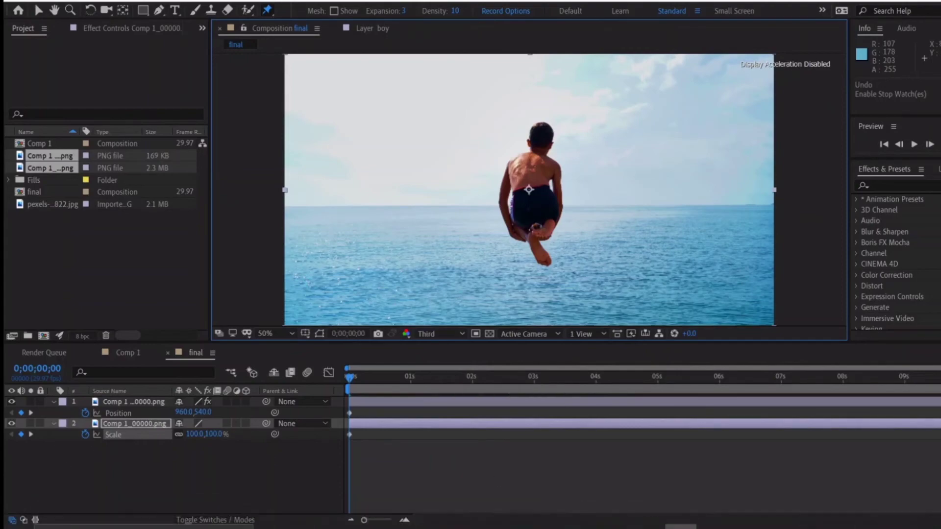
# Switch to the browser and play the particles ink background overlay video on Pixabay
pyautogui.click(586, 513)
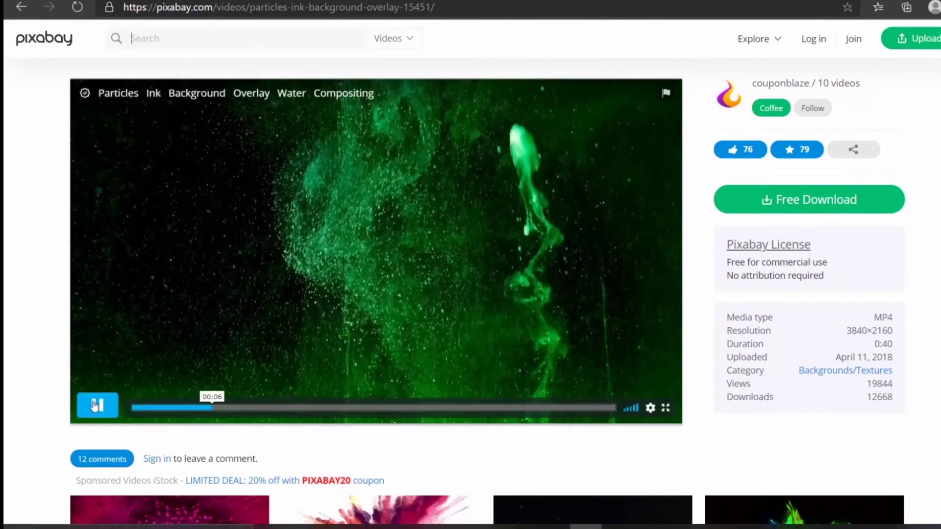
pyautogui.click(95, 405)
pyautogui.click(96, 405)
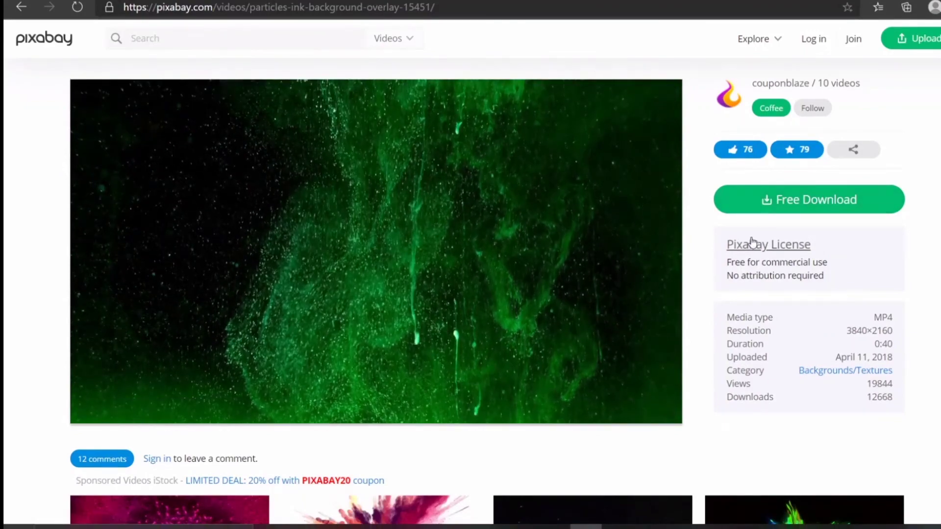
# Review the Pixabay licence terms for the particles clip, browse the site's video collection, and return to the clip's page
pyautogui.moveTo(728, 260); pyautogui.dragTo(823, 276)
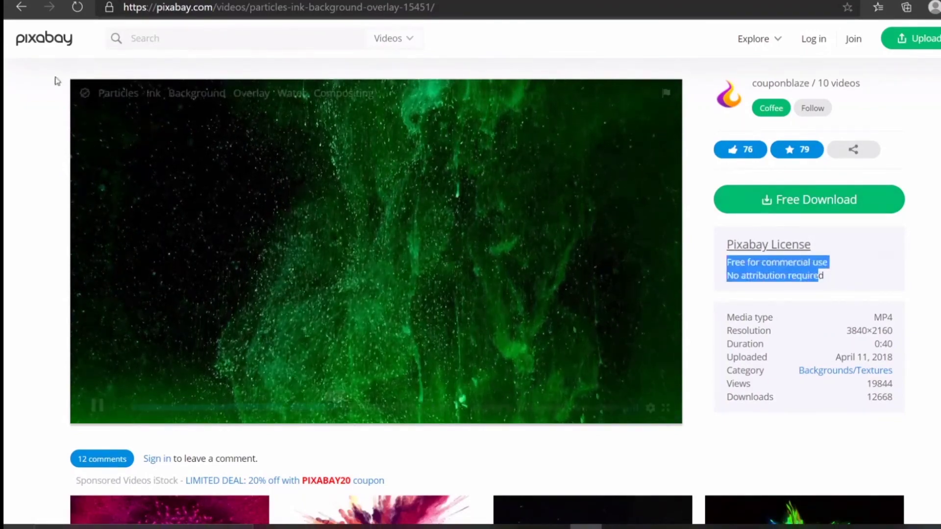
pyautogui.click(44, 39)
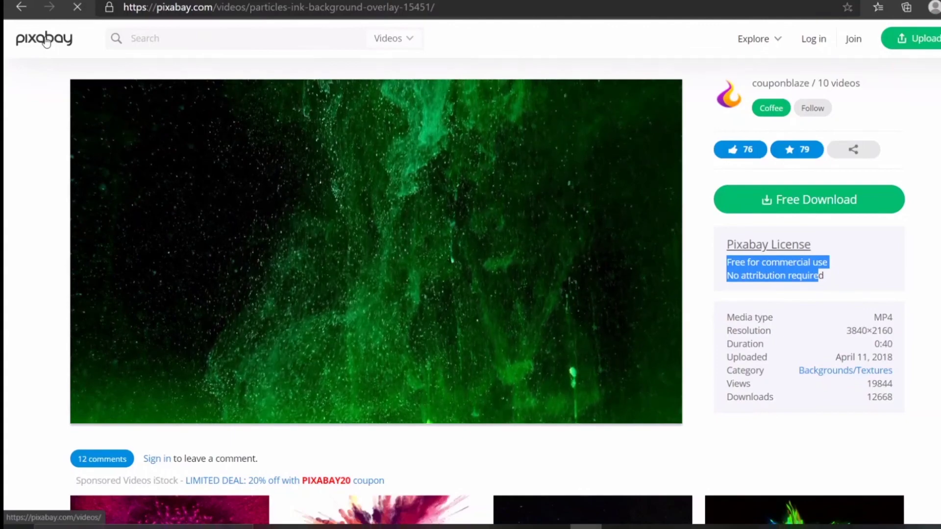
pyautogui.scroll(-7, 138, 182)
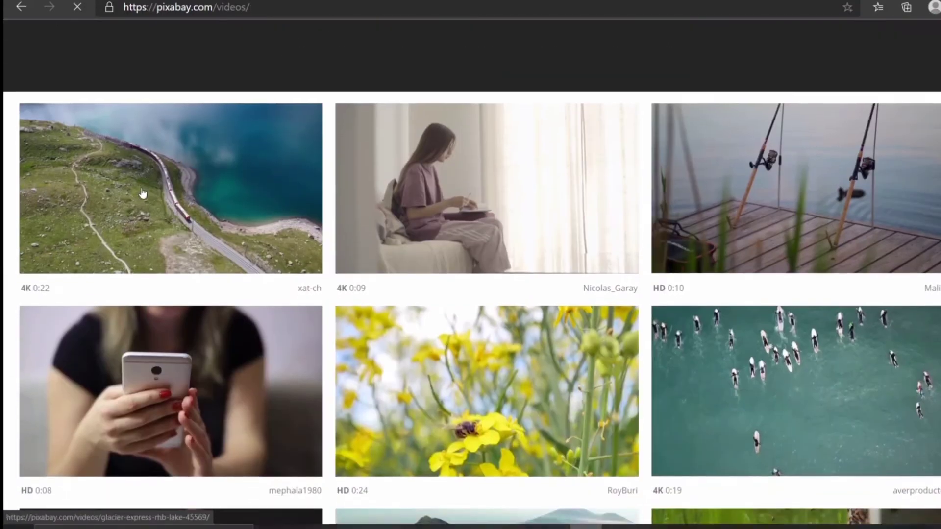
pyautogui.scroll(-3, 139, 178)
pyautogui.scroll(6, 139, 178)
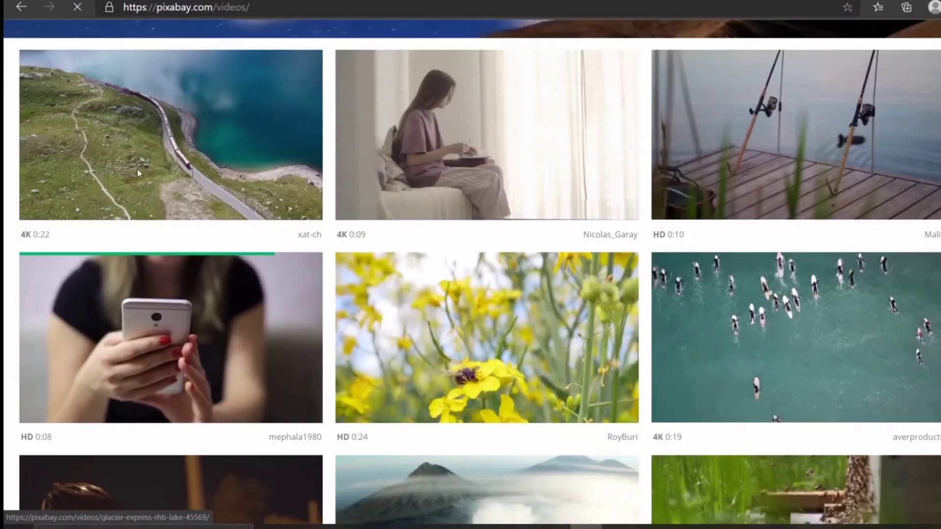
pyautogui.click(22, 6)
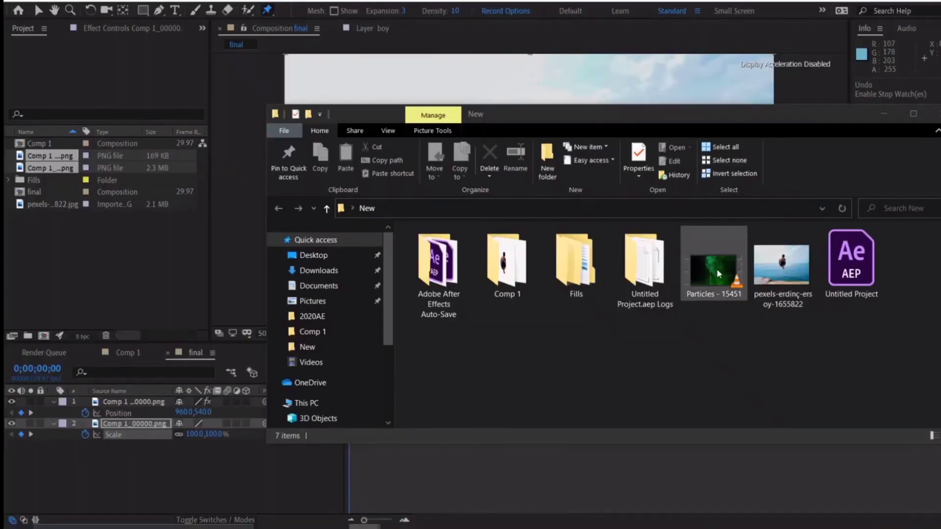
# Switch to After Effects, add the Particles - 15451 video as the top layer of the final composition, and save the project
pyautogui.moveTo(719, 268); pyautogui.dragTo(138, 472)
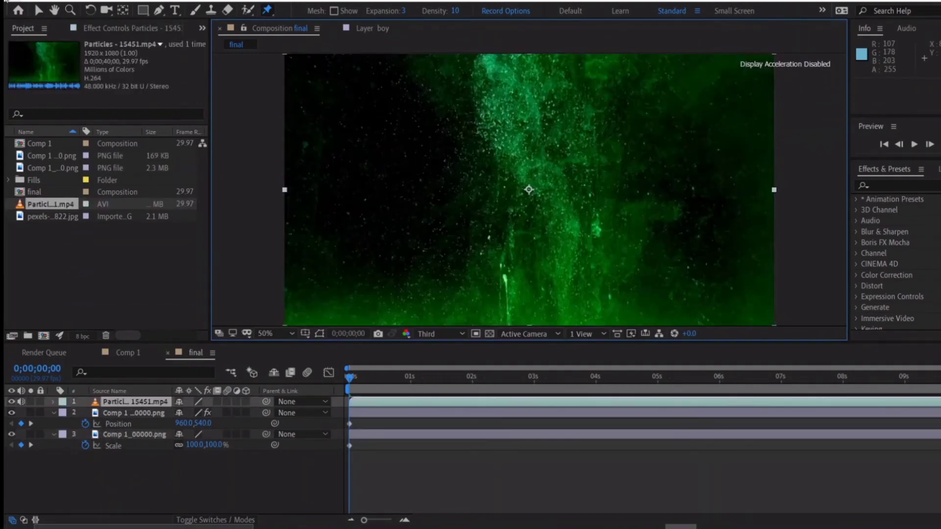
pyautogui.hotkey('alt', 'f')
pyautogui.click(63, 99)
# Set the blending mode of the Particles - 15451 layer to Lighten
pyautogui.rightClick(150, 403)
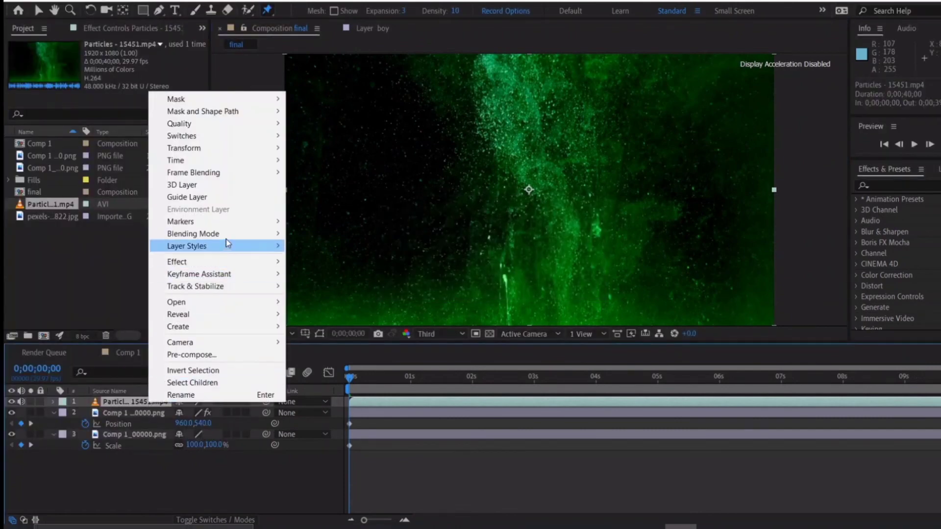
pyautogui.moveTo(227, 235)
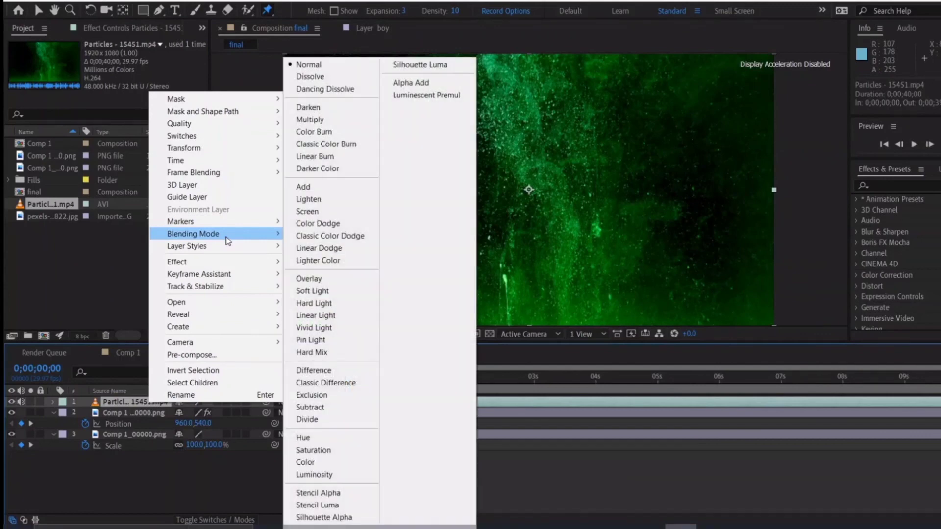
pyautogui.click(313, 199)
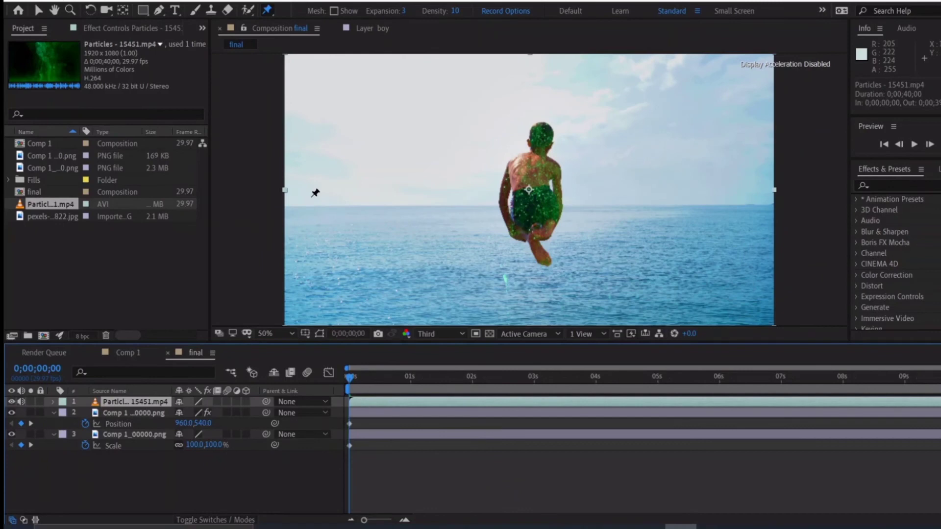
# Apply the Hue/Saturation effect to the particles layer and set its Master Hue to 64°
pyautogui.click(899, 185)
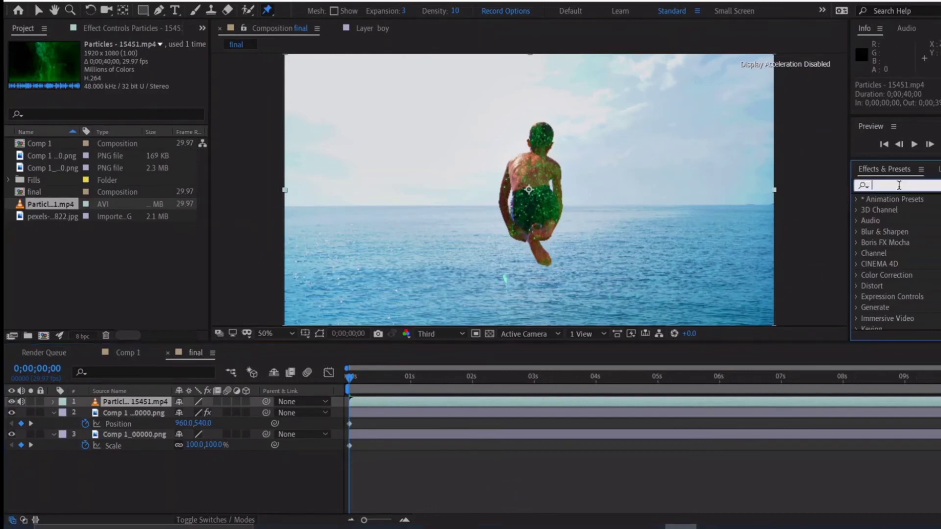
pyautogui.write('hue')
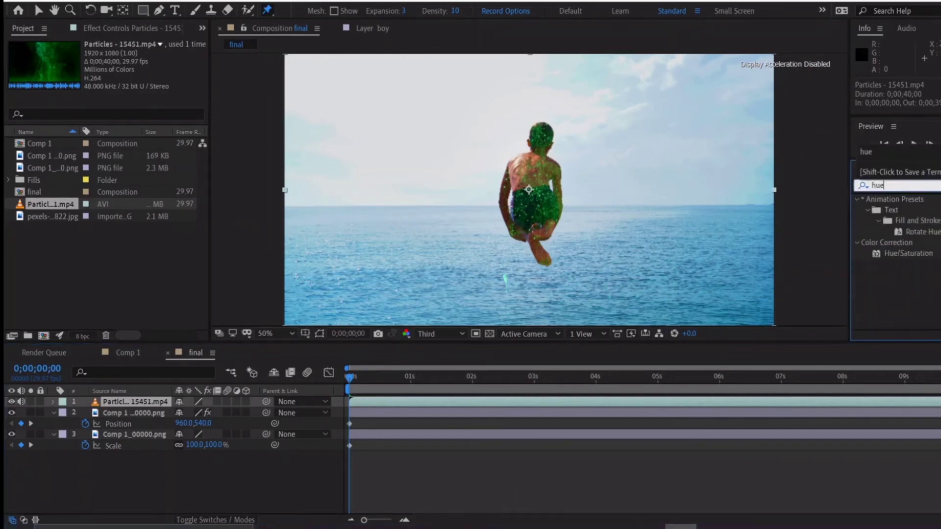
pyautogui.moveTo(919, 254); pyautogui.dragTo(143, 401)
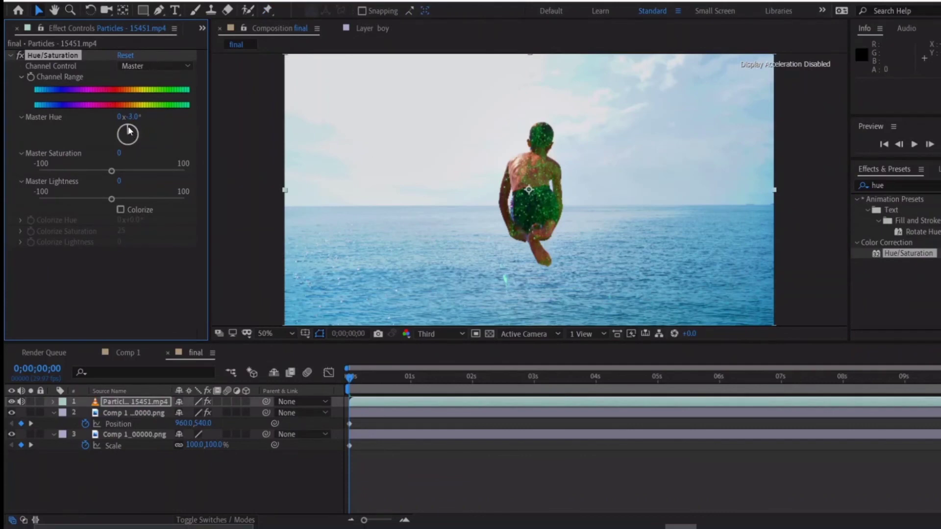
pyautogui.moveTo(128, 127); pyautogui.dragTo(150, 126)
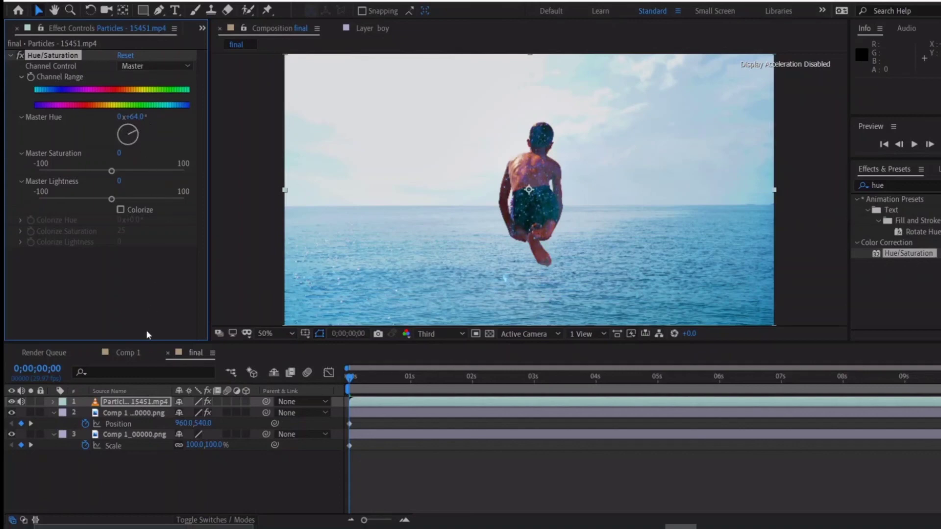
# Reduce the particles layer's opacity to 55%
pyautogui.press('t')
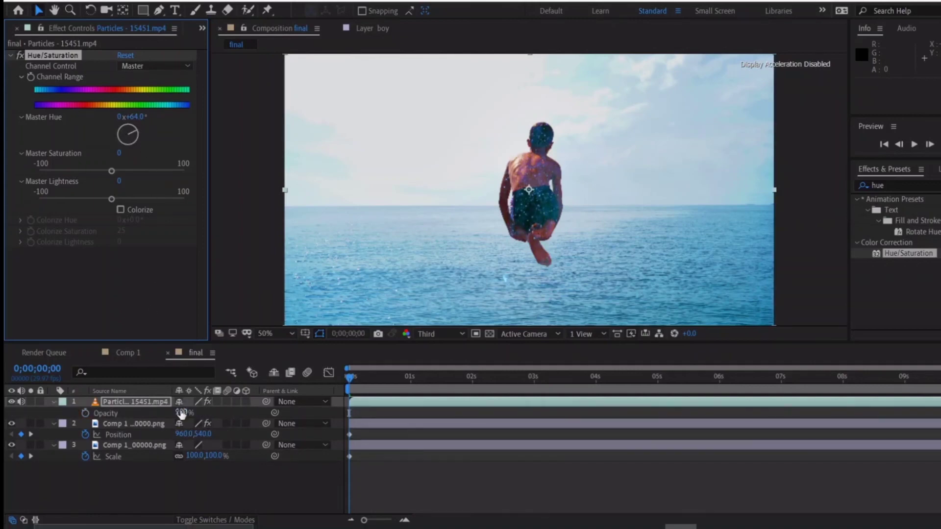
pyautogui.click(181, 413)
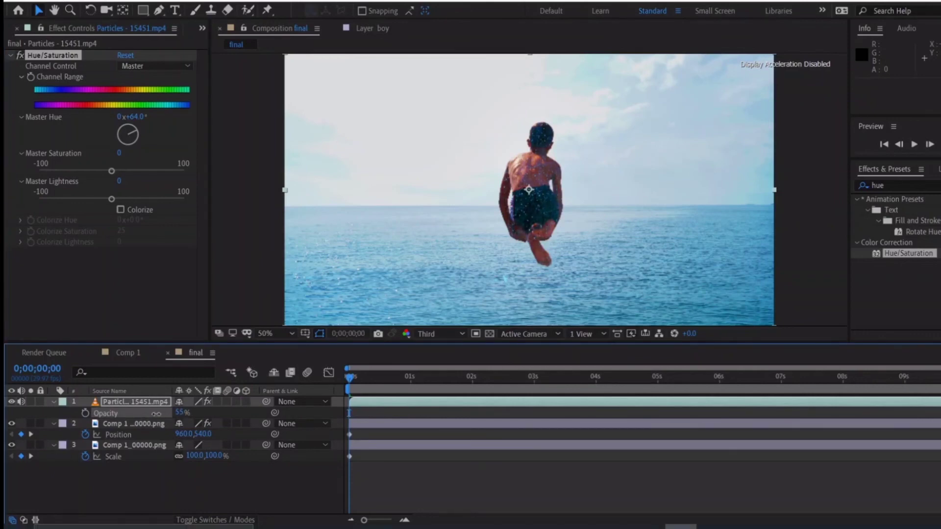
pyautogui.click(157, 417)
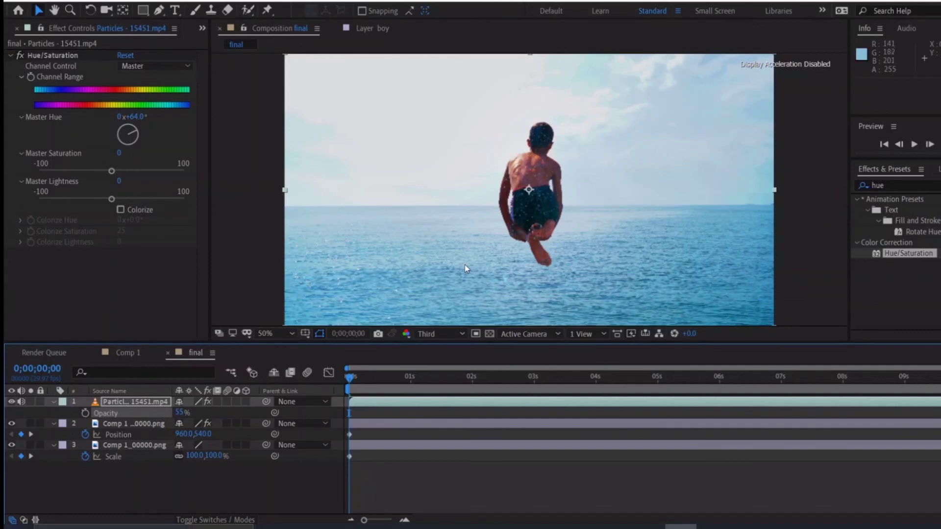
# Set the composition's preview resolution to Full and play back the animation with the particle overlay
pyautogui.click(451, 331)
pyautogui.click(446, 360)
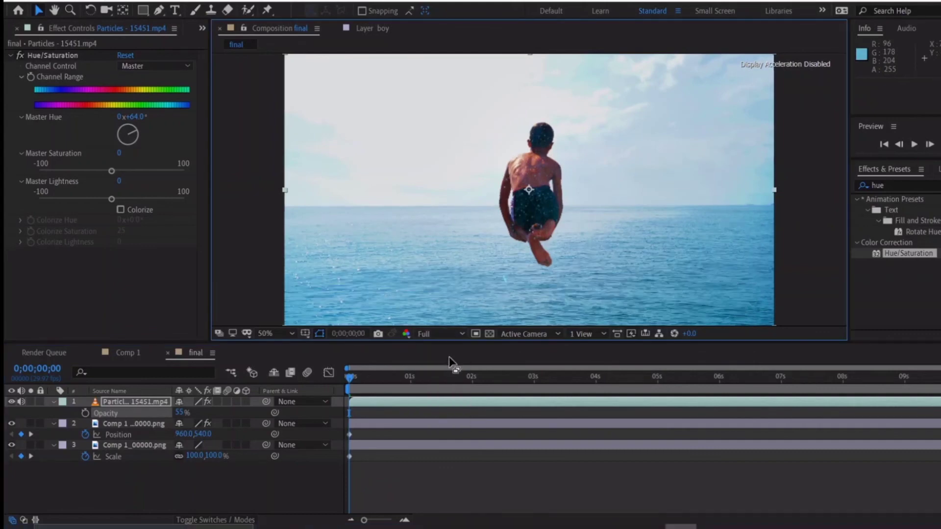
pyautogui.click(913, 144)
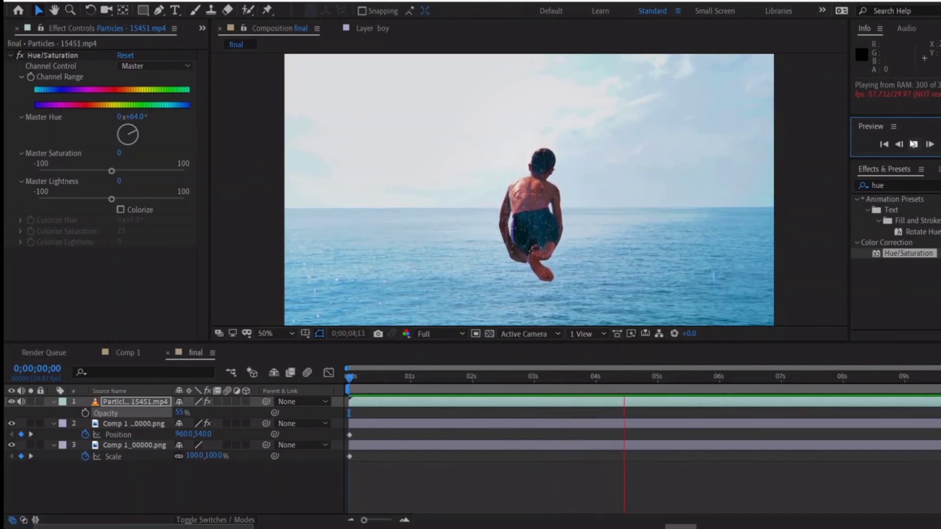
pyautogui.press('space')
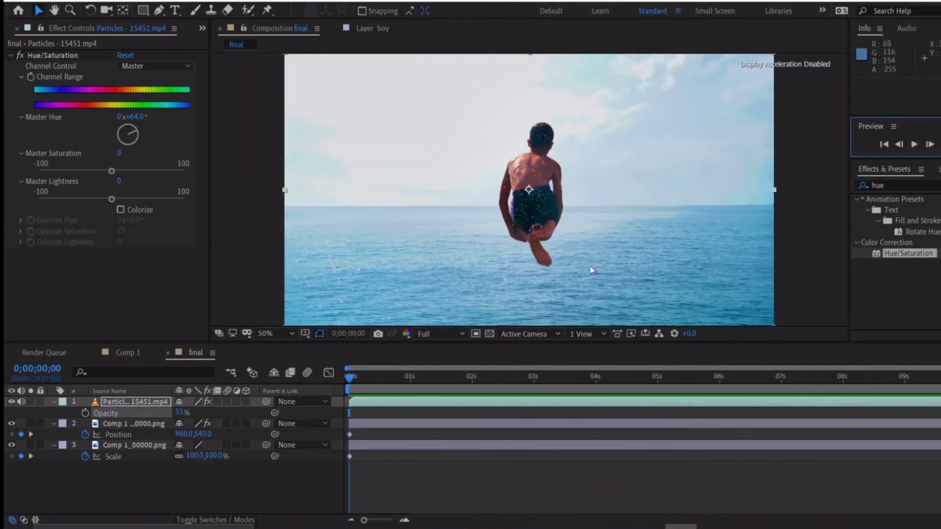
# Add the final composition to the render queue and confirm its output module with the AVI format
pyautogui.click(20, 1)
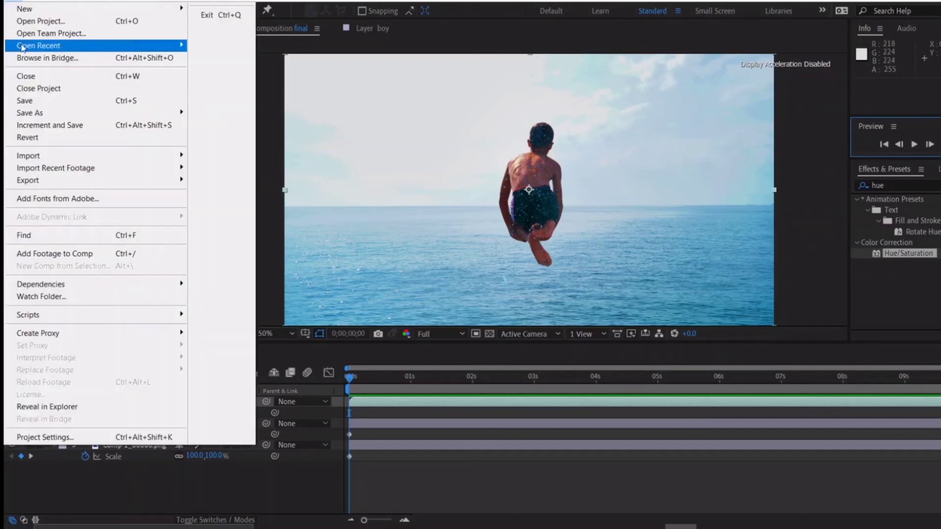
pyautogui.moveTo(76, 184)
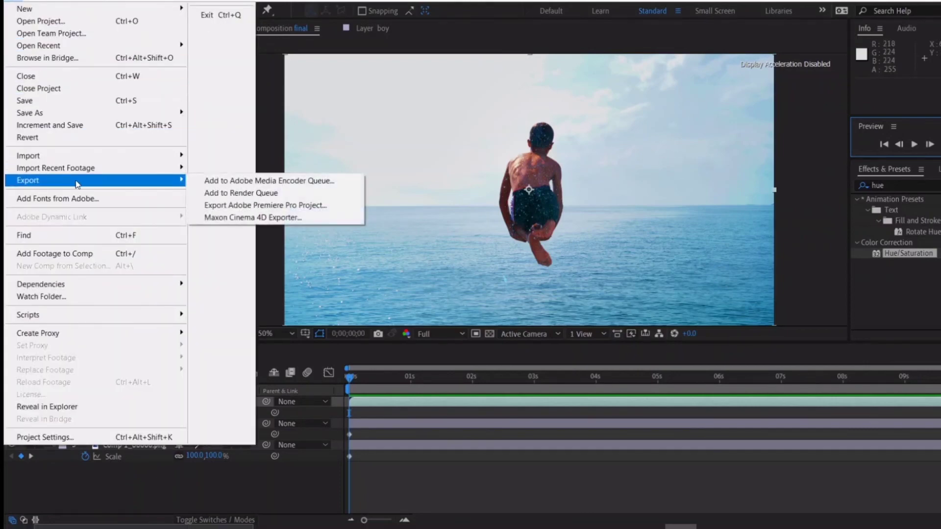
pyautogui.click(240, 193)
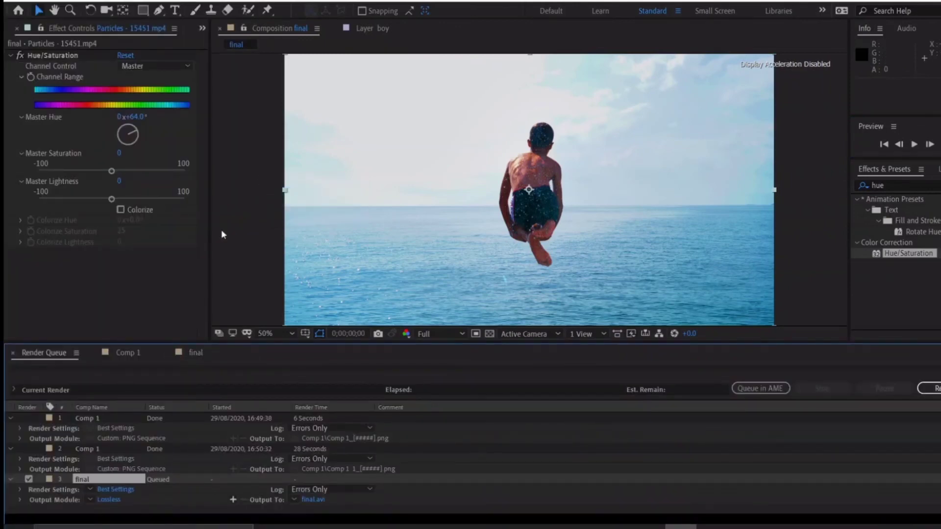
pyautogui.moveTo(96, 504)
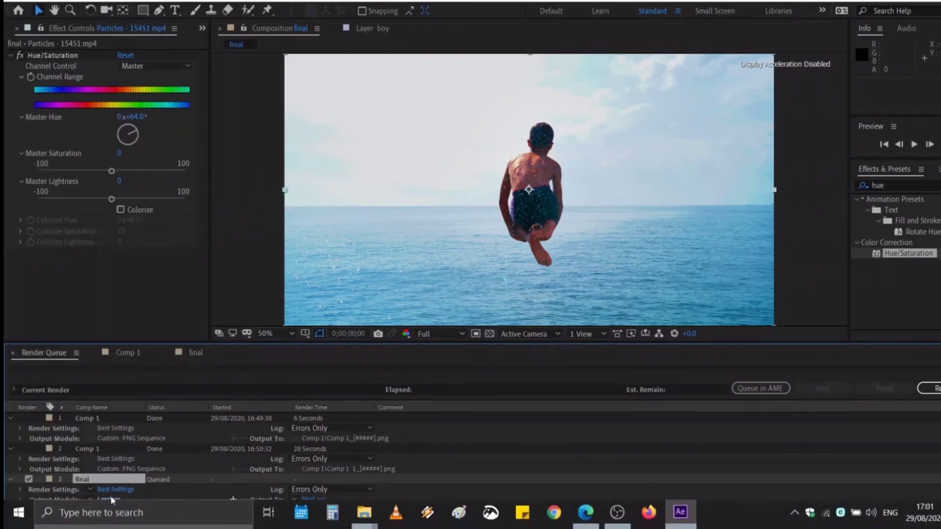
pyautogui.click(110, 495)
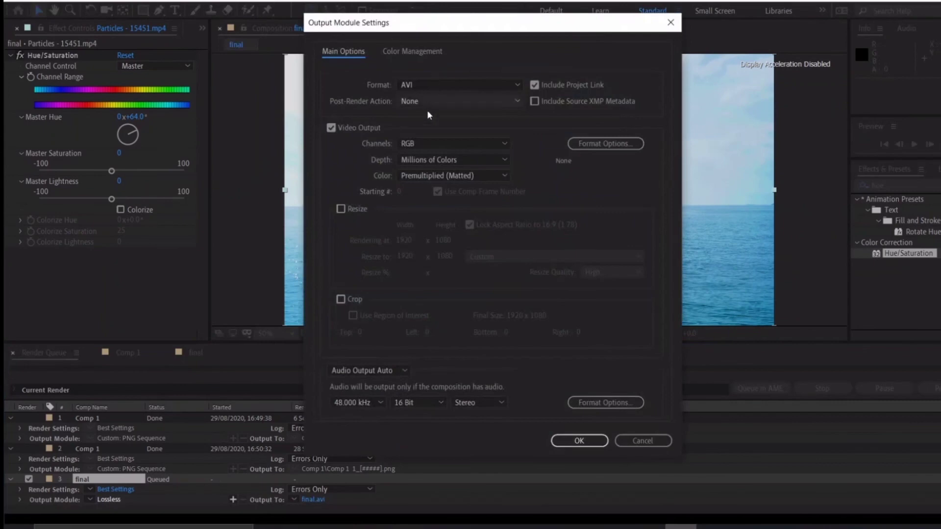
pyautogui.click(580, 441)
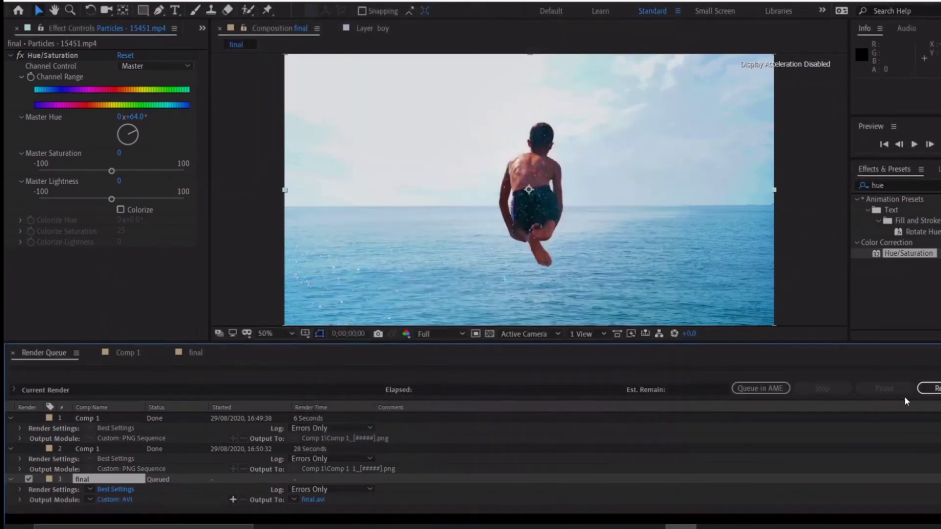